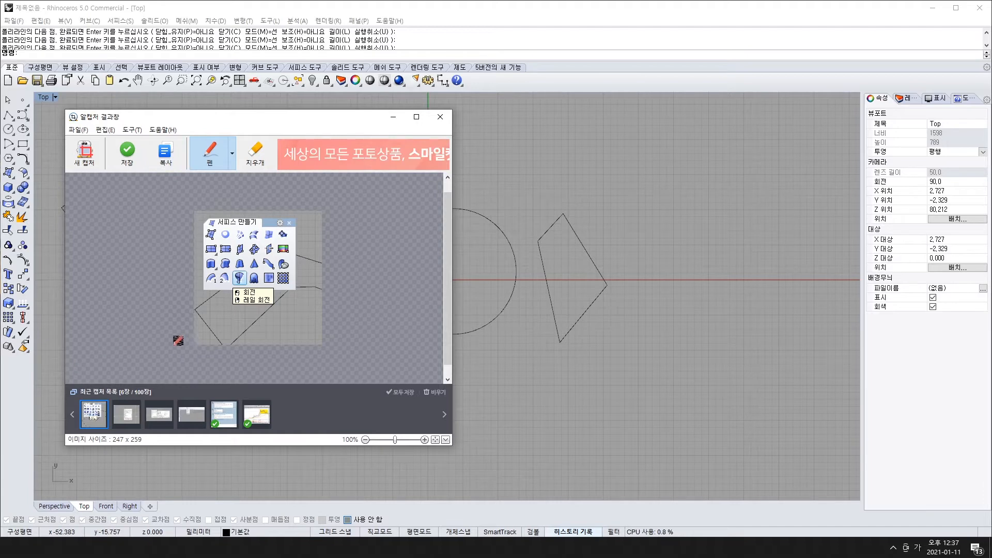
Circle the two mouse icons in the captured tooltip in red, copy the capture, and paste it onto slide 13 in PowerPoint.
mouse_move(239, 282)
left_mouse_down()
mouse_move(230, 287)
mouse_move(241, 294)
mouse_move(242, 283)
mouse_move(234, 310)
mouse_move(242, 285)
left_mouse_up()
left_click(162, 160)
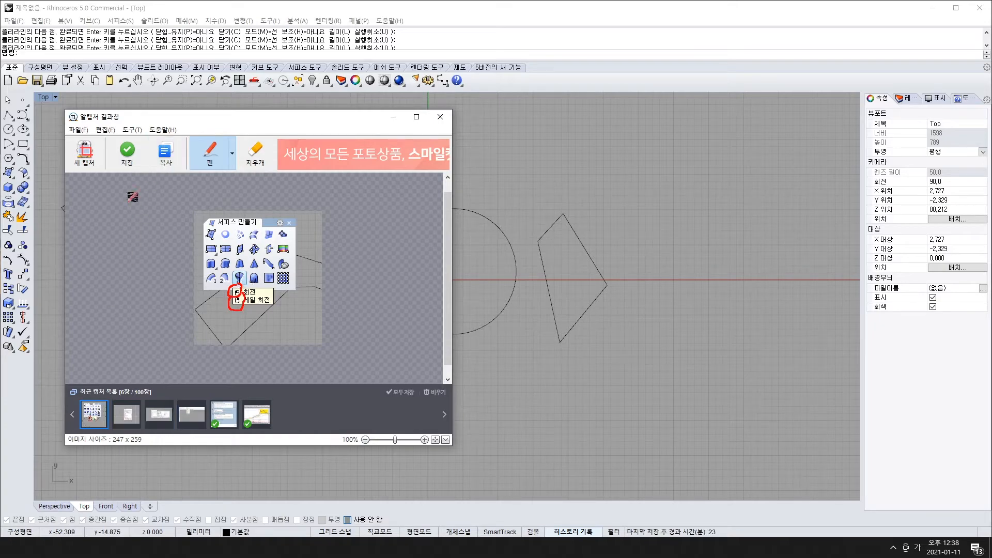
key("alt+Tab")
left_click(783, 444)
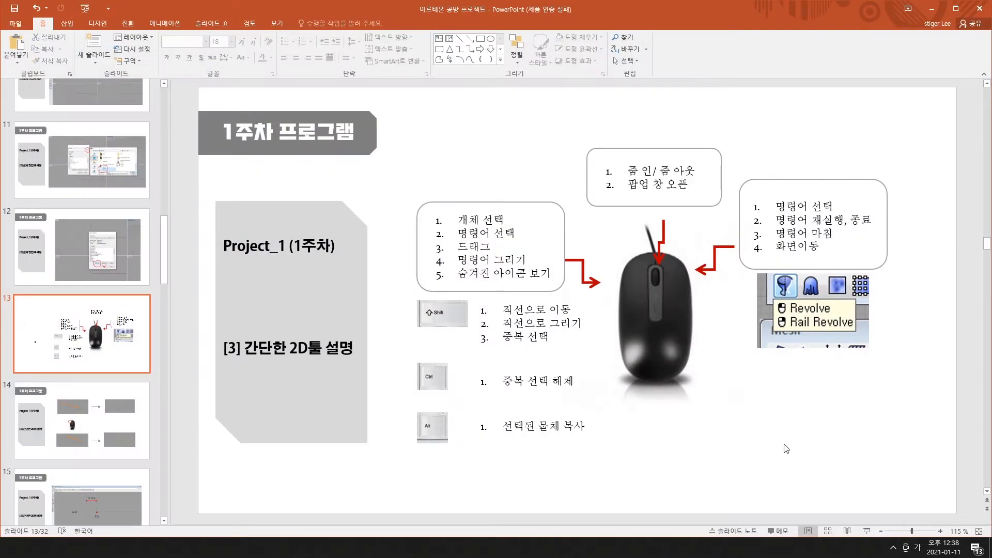
key("ctrl+v")
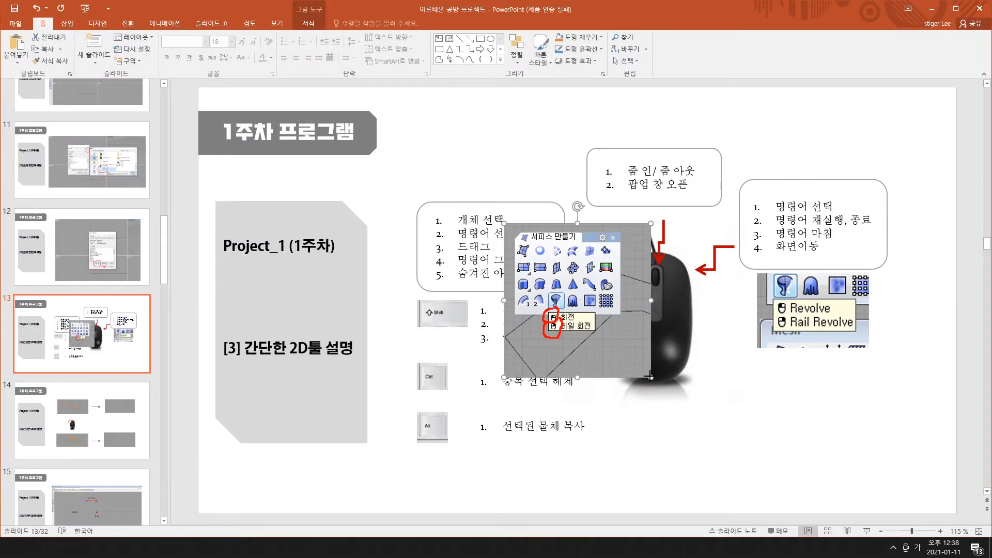
Enlarge the pasted toolbar capture, move it around the slide, and delete it.
left_click_drag(650, 376, 749, 454)
left_click_drag(586, 383, 595, 305)
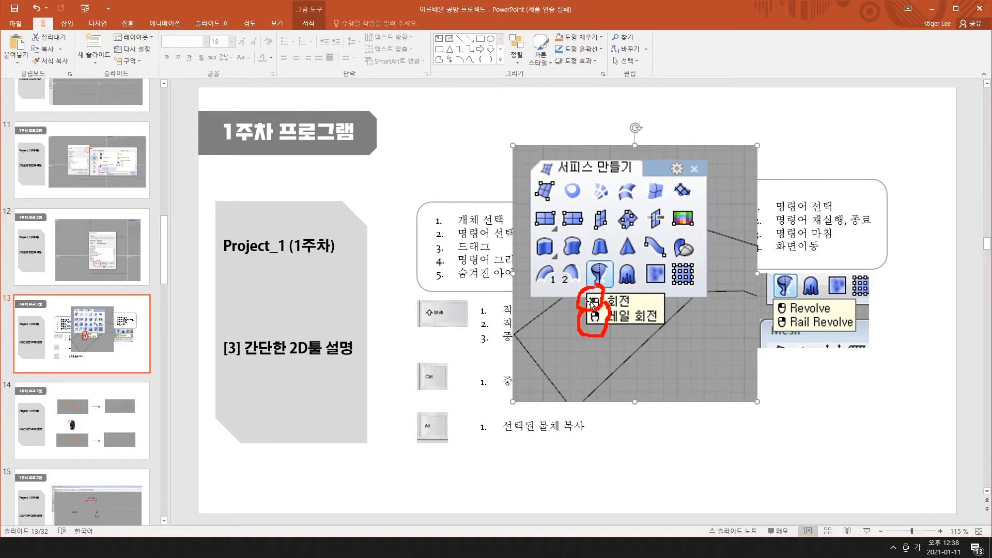
left_click_drag(588, 224, 640, 405)
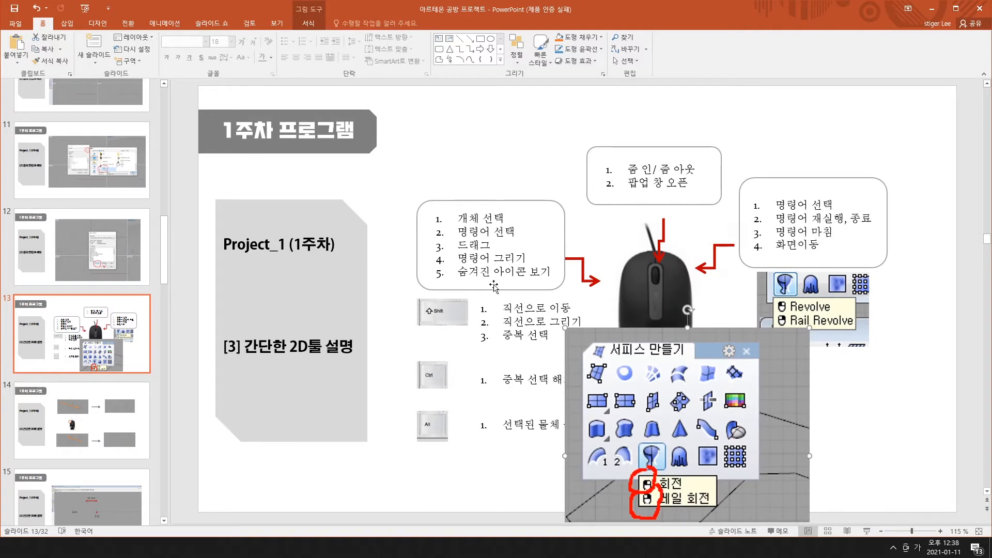
left_click_drag(703, 388, 667, 271)
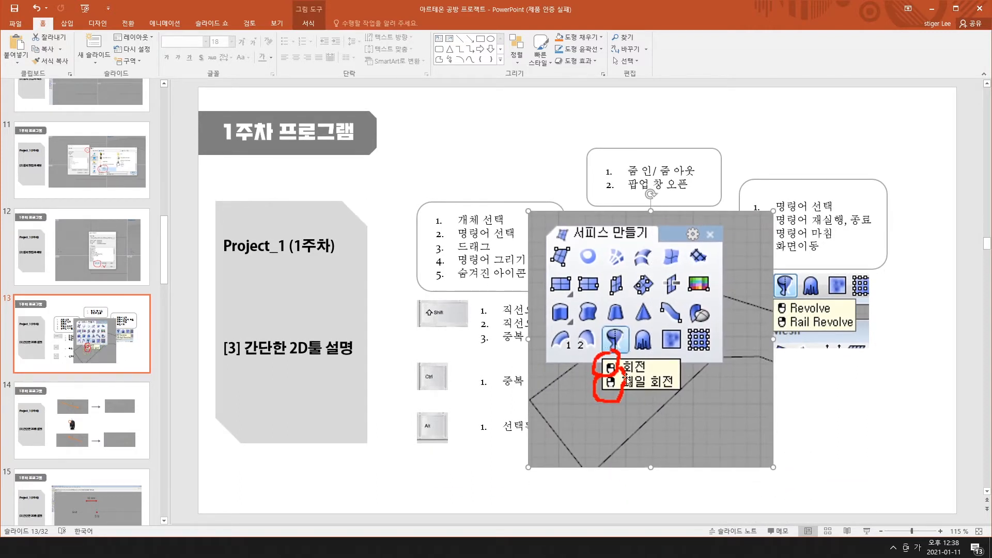
left_click_drag(699, 347, 568, 352)
key("Delete")
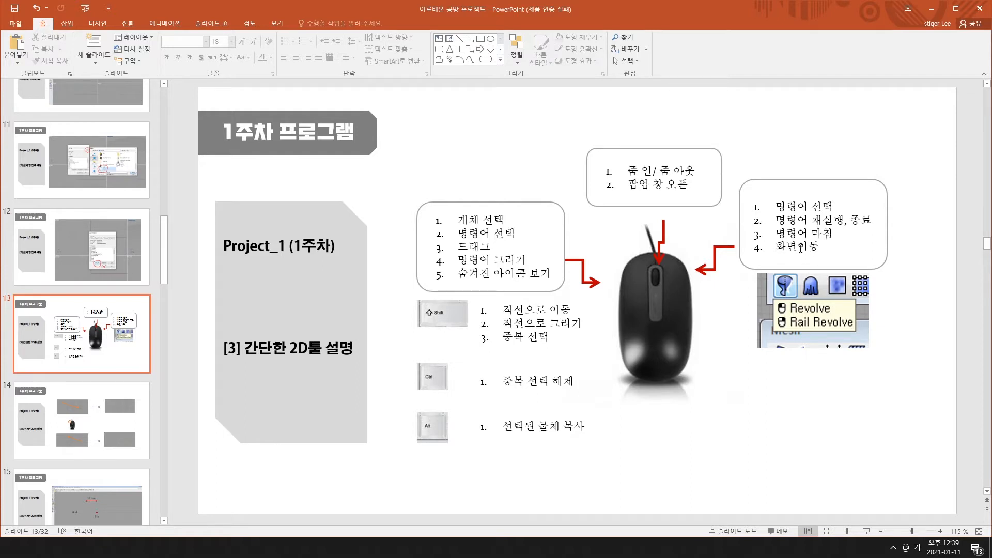
Switch to Rhinoceros, show the four-viewport layout, and return to a maximized Top viewport with the floating surface toolbar closed.
left_click(119, 547)
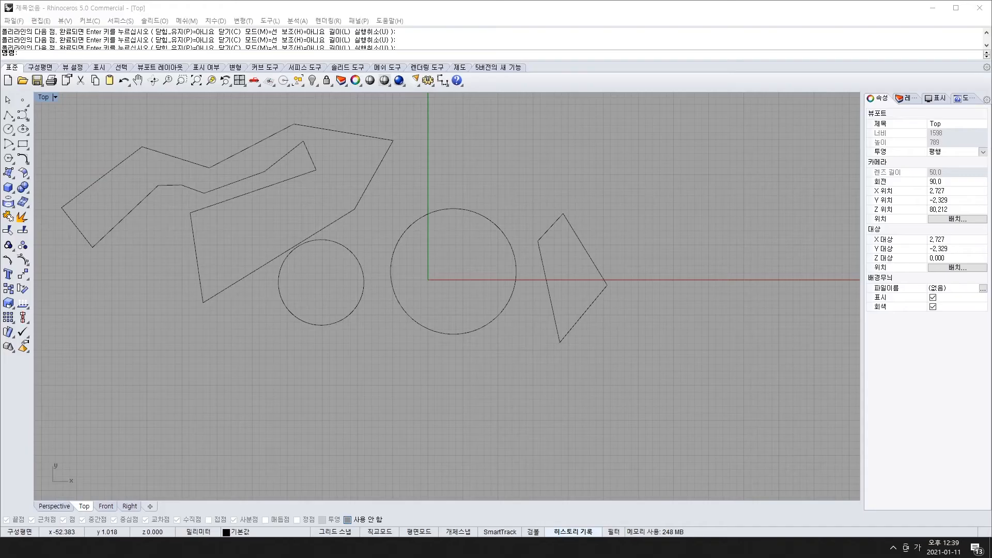
double_click(44, 98)
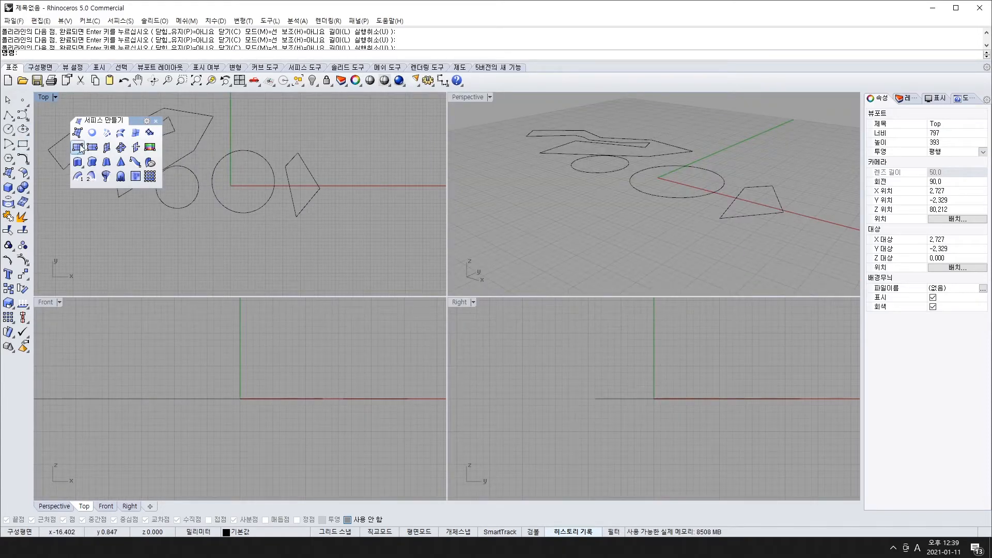
double_click(43, 97)
left_click(155, 121)
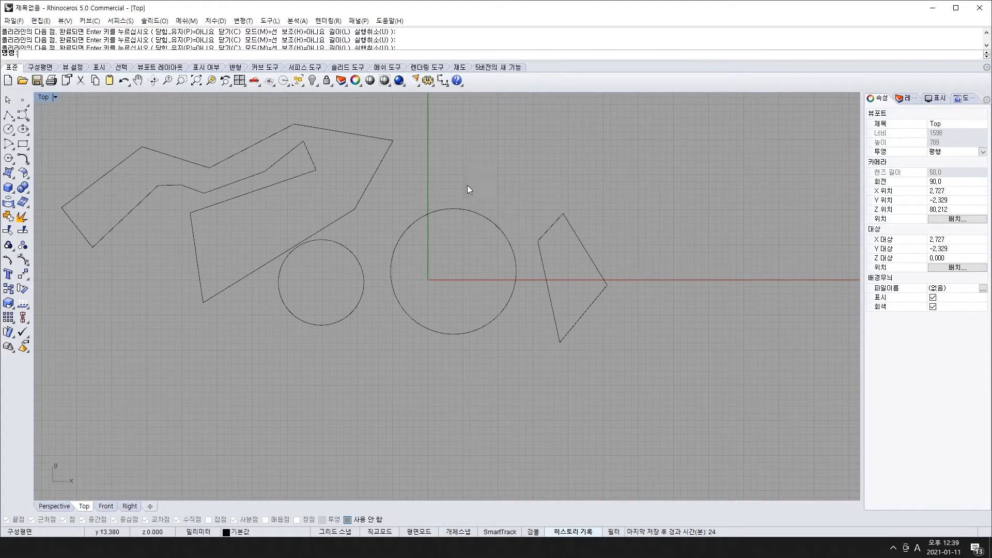
Examine the closed curves across the Top viewport by panning around them.
right_click_drag(408, 165, 573, 214)
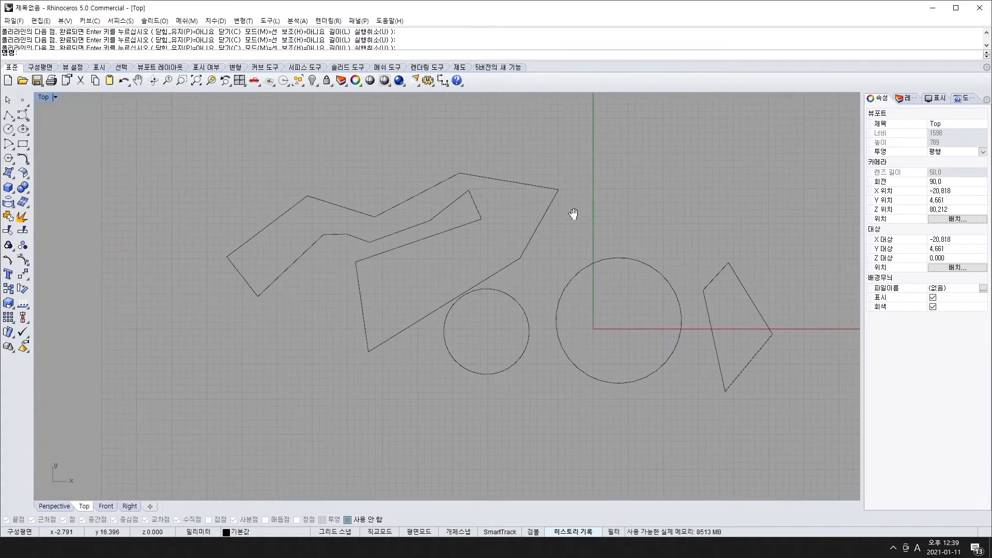
right_click(423, 433)
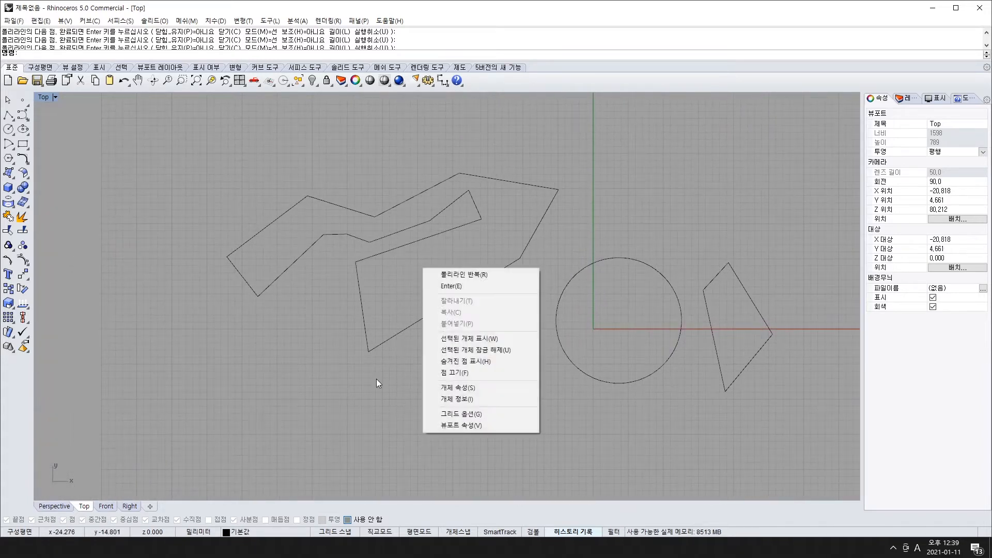
left_click(367, 381)
right_click(367, 380)
right_click_drag(380, 387, 281, 303)
key("Escape")
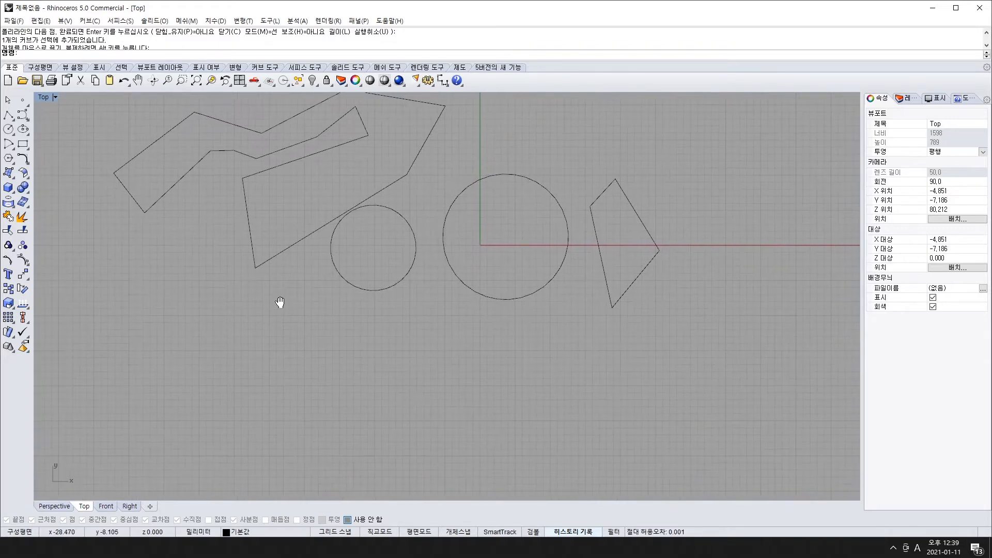
right_click_drag(433, 155, 487, 296)
right_click_drag(461, 434, 403, 323)
right_click_drag(370, 178, 459, 232)
right_click_drag(402, 334, 345, 350)
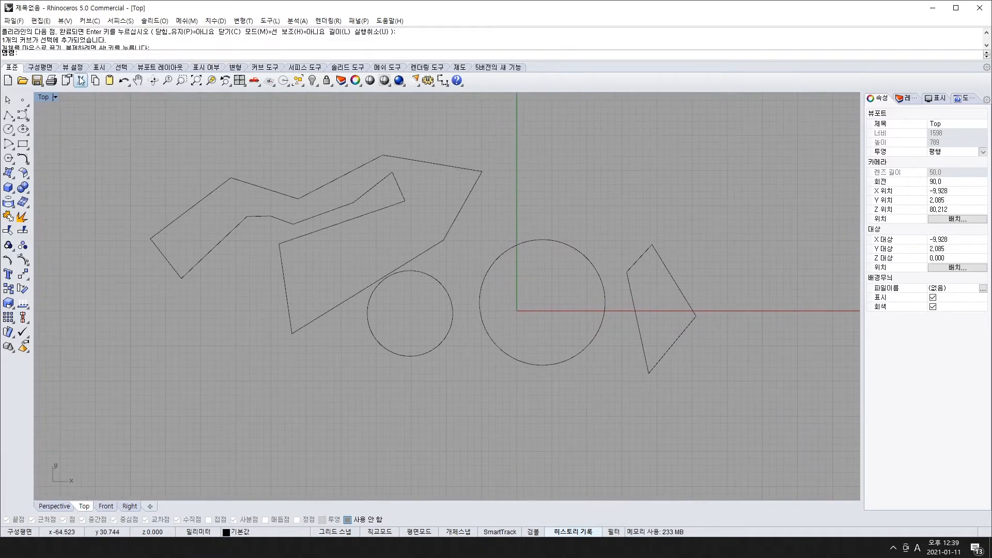
left_click(9, 115)
right_click_drag(349, 308, 415, 310)
key("Escape")
mouse_move(565, 319)
right_mouse_down()
mouse_move(514, 287)
mouse_move(552, 323)
right_mouse_up()
right_click_drag(571, 219, 452, 329)
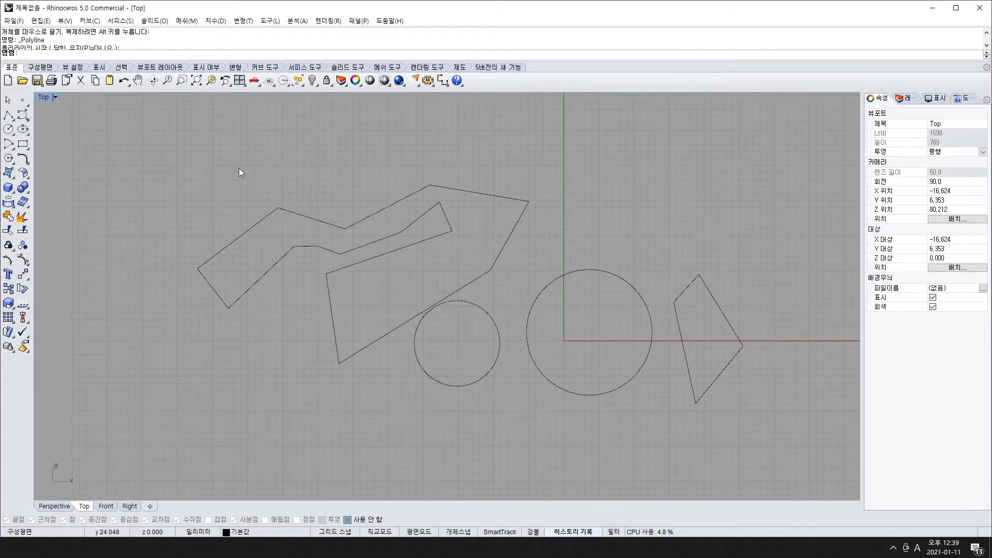
Show the four-viewport layout, then orbit and maximize the Perspective viewport to view the curves at an angle.
double_click(45, 98)
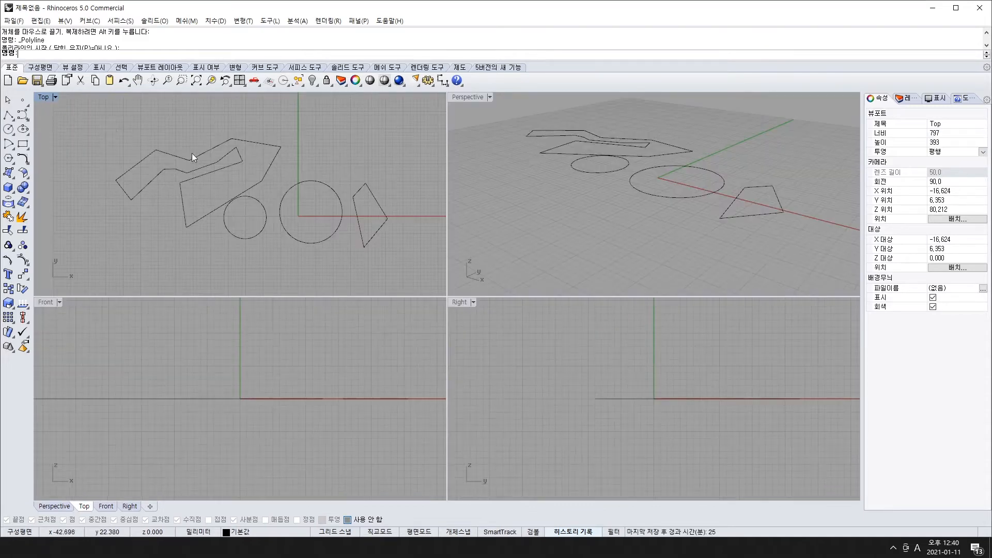
right_click_drag(749, 165, 499, 141)
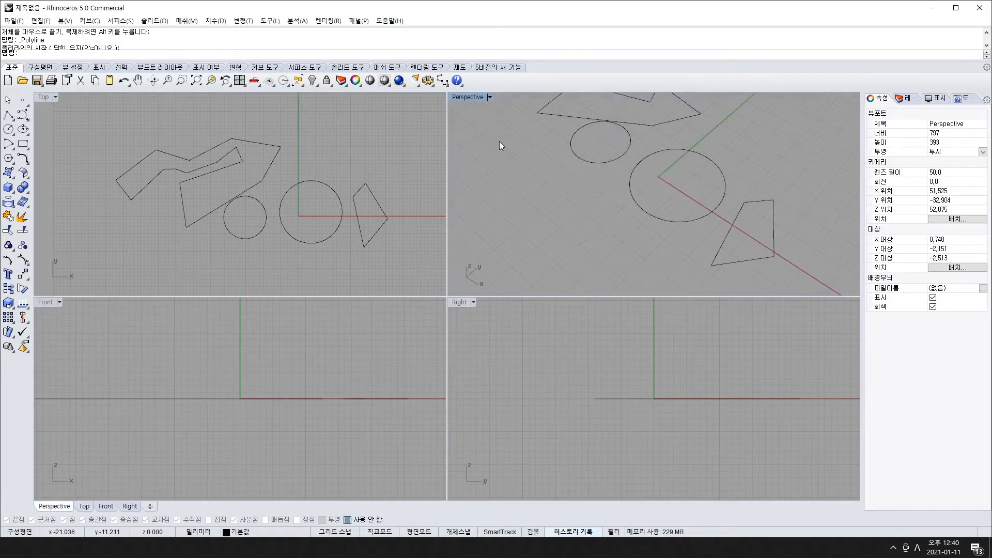
double_click(468, 97)
right_click_drag(468, 97, 577, 313)
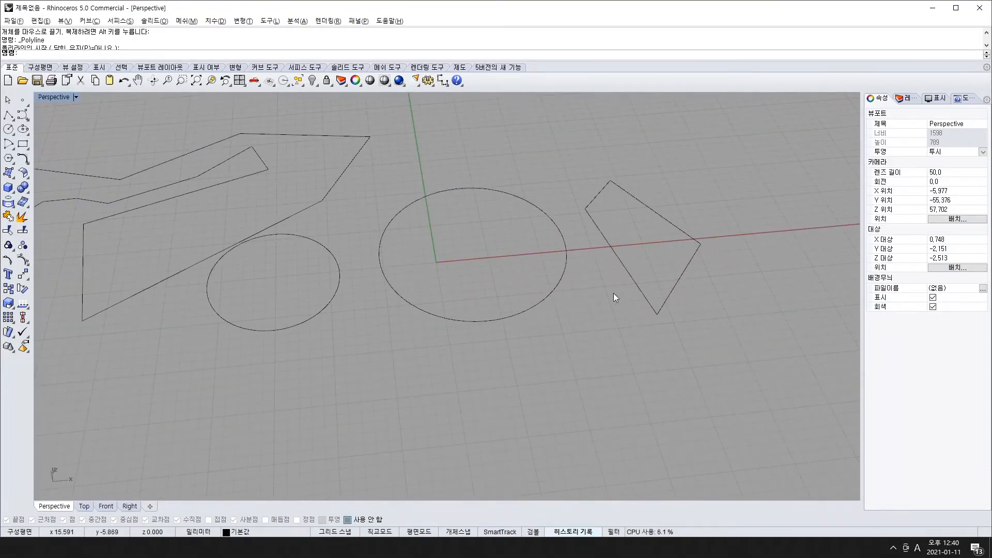
Inspect all the curves in the maximized Perspective view with zoom and pan, and restore the four-viewport layout.
scroll(617, 305, "up", 2)
scroll(586, 285, "up", 2)
scroll(587, 284, "down", 4)
right_click_drag(361, 249, 450, 383, "shift")
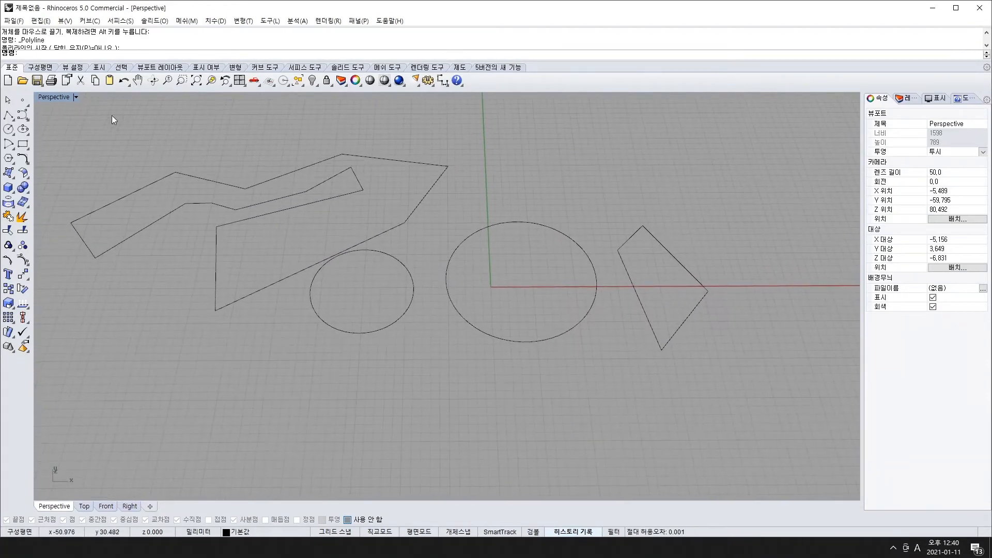
mouse_move(406, 345)
right_mouse_down("ctrl")
mouse_move(420, 288)
mouse_move(416, 345)
right_mouse_up("ctrl")
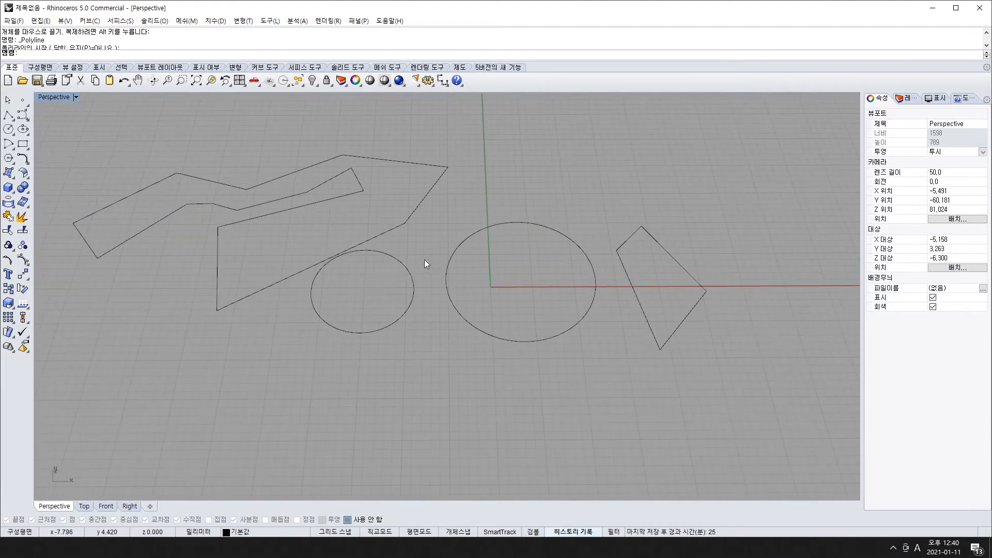
double_click(62, 99)
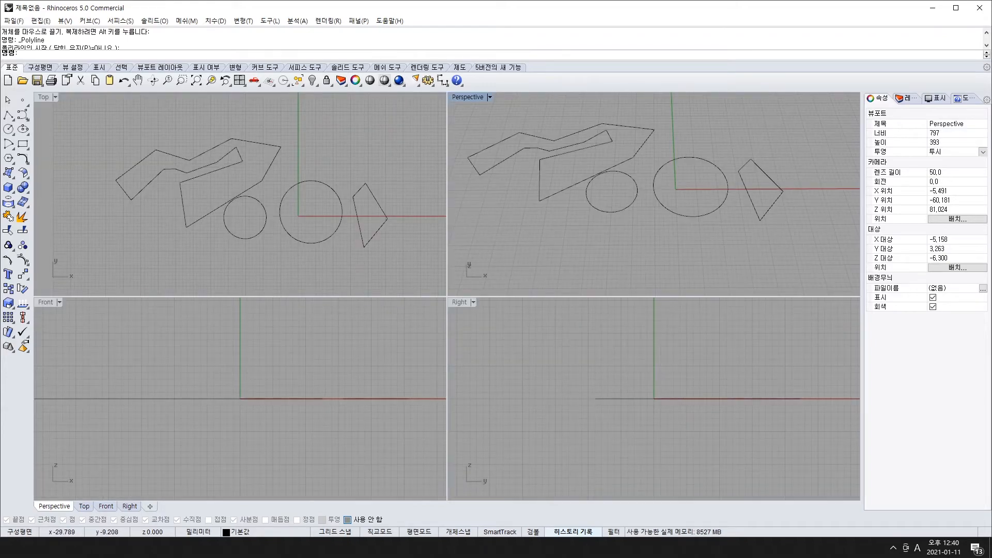
Show slide 14 on drag selection in PowerPoint, and return to Rhinoceros with the Top viewport maximized.
key("alt+Tab")
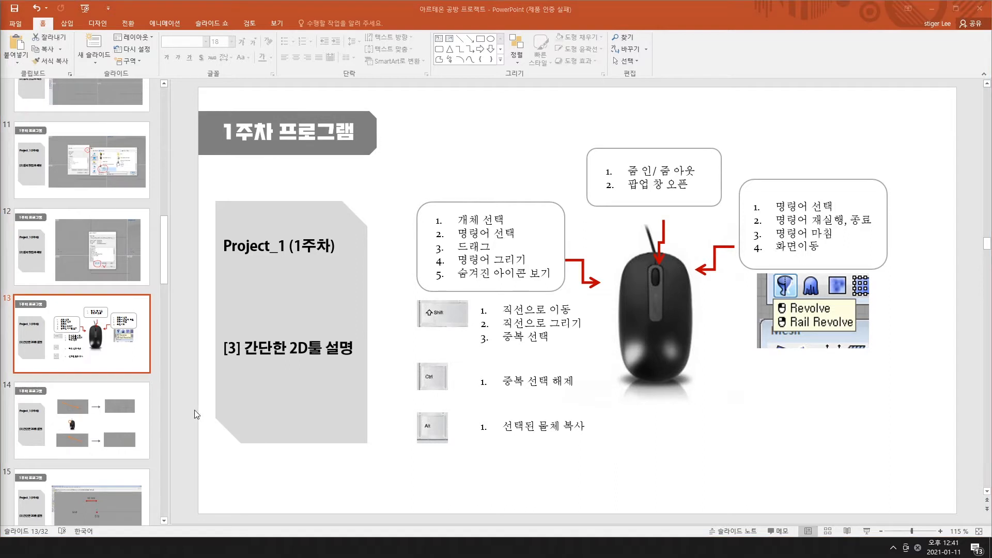
left_click(119, 424)
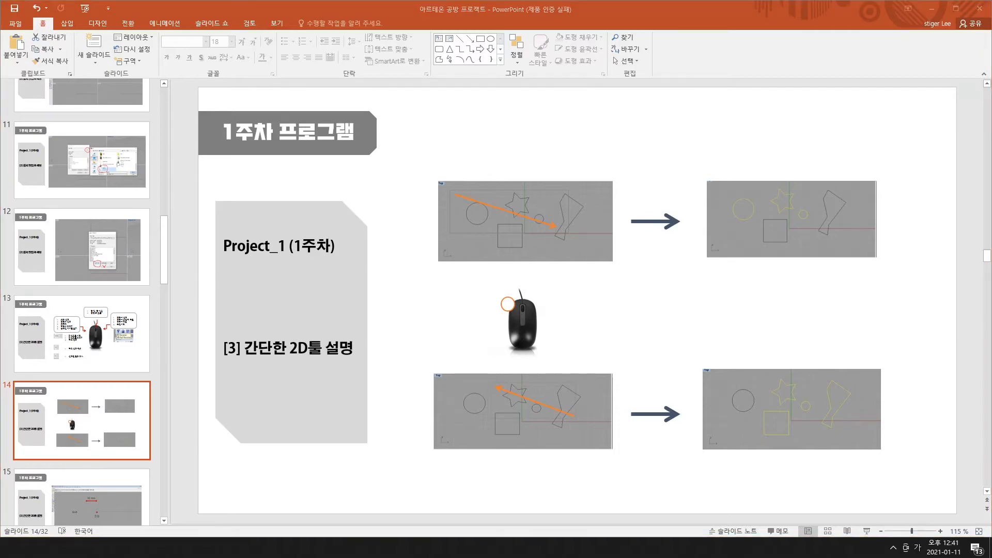
key("alt+Tab")
double_click(41, 100)
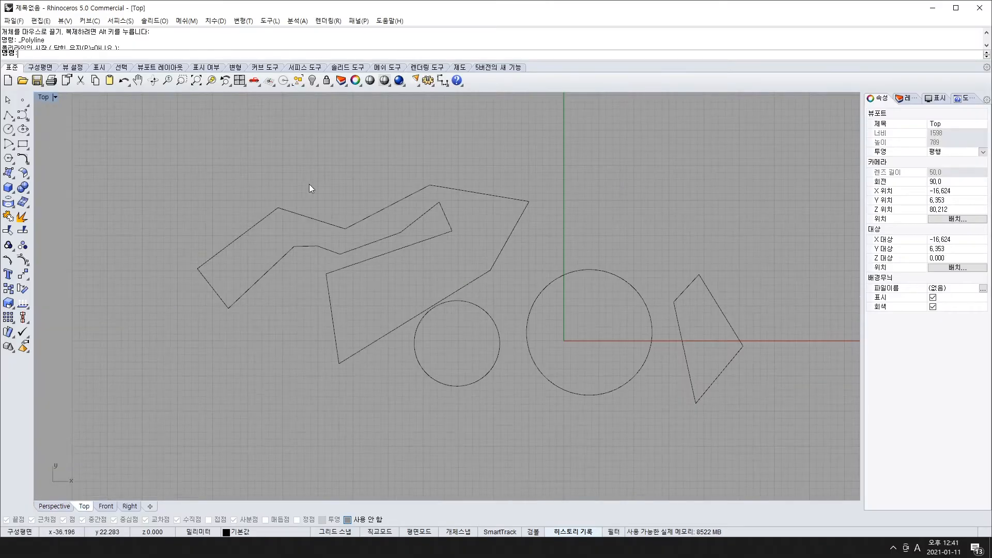
Window-select all the curves, clear the selection, then window-select all except the rightmost quadrilateral and clear it again.
left_click_drag(182, 144, 760, 455)
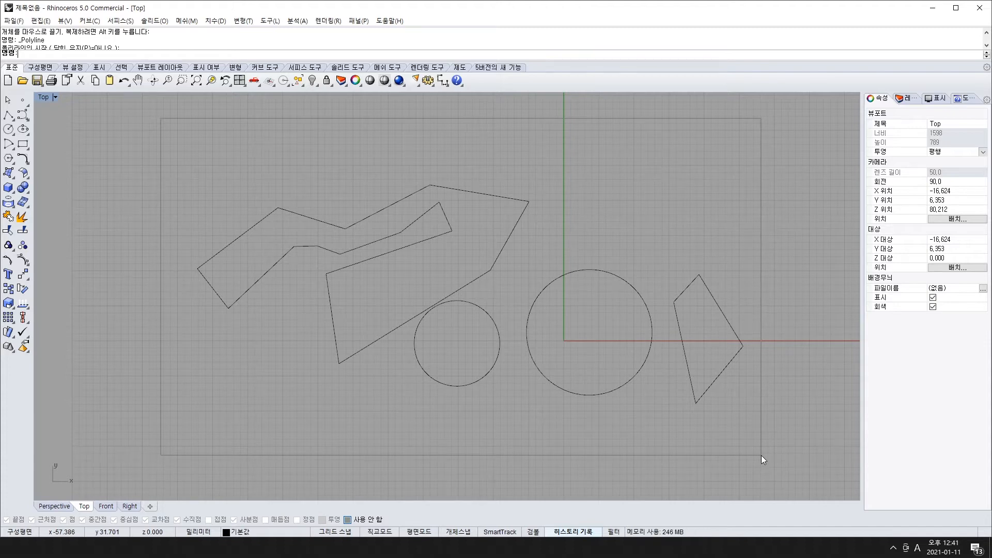
left_click_drag(761, 454, 761, 455)
key("Escape")
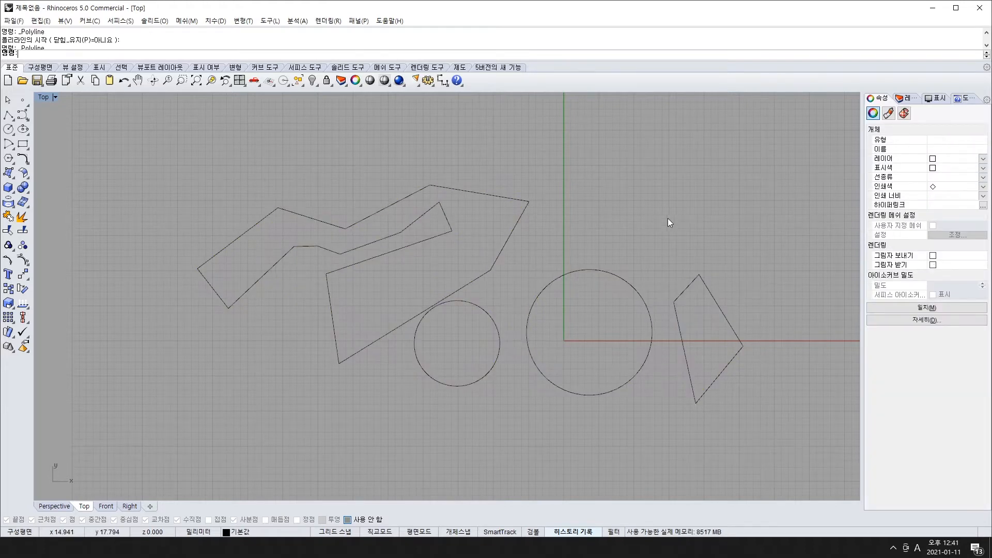
left_click_drag(163, 125, 729, 419)
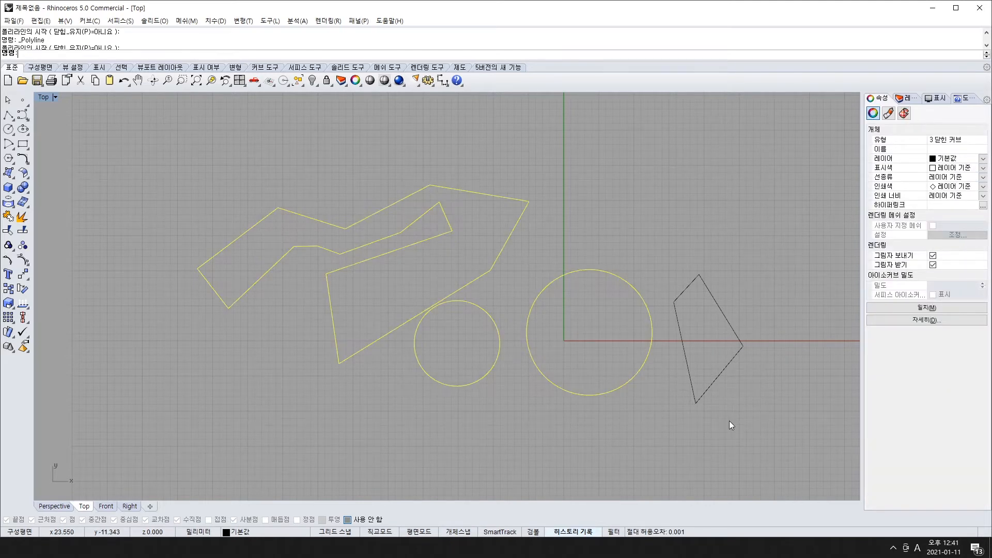
left_click(723, 145)
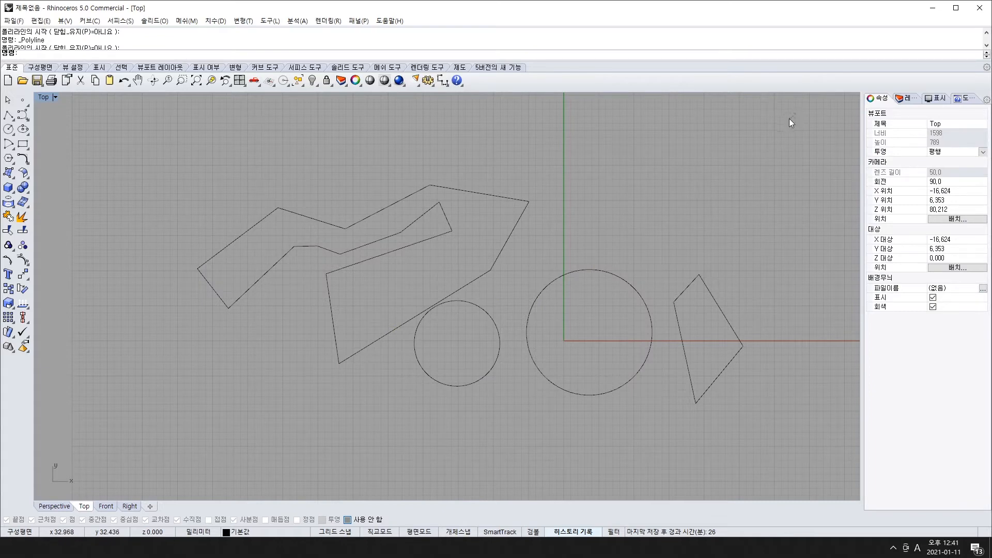
Select all four curves with a crossing window that only partly covers them, and clear the selection.
left_click_drag(552, 244, 455, 302)
left_click_drag(464, 402, 618, 300)
left_click_drag(371, 343, 370, 343)
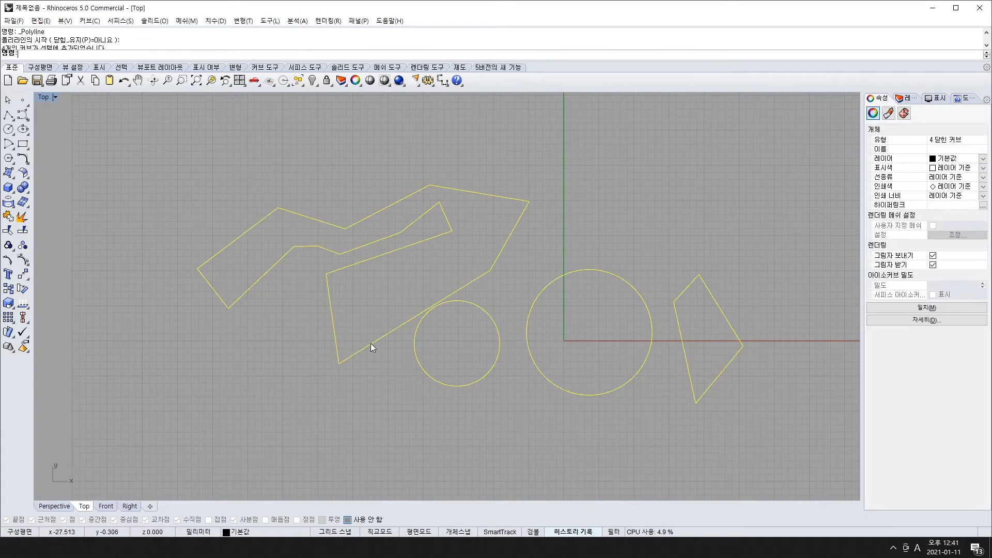
left_click(218, 172)
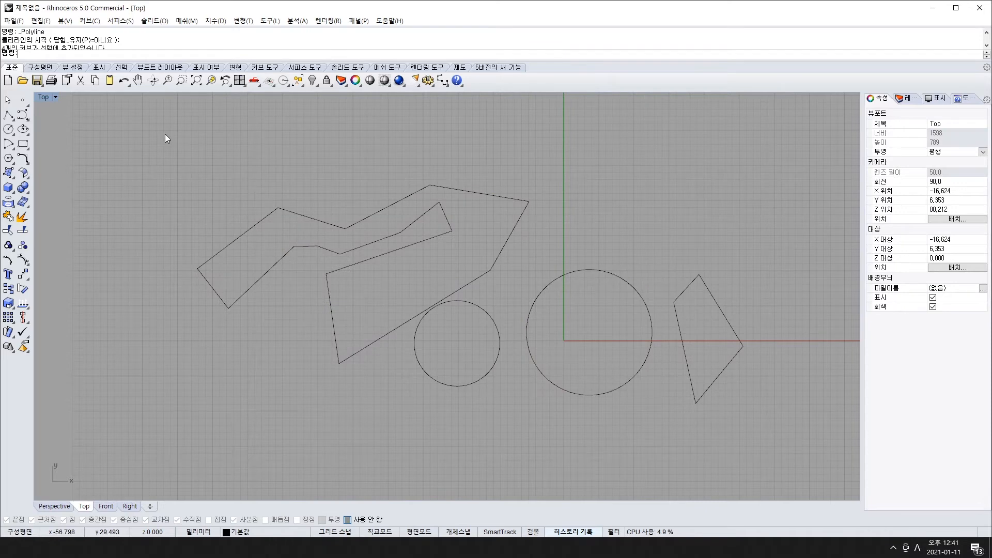
Compare a window selection that only partly covers the rightmost quadrilateral with a crossing selection of all four curves, clearing each.
left_click_drag(166, 134, 701, 352)
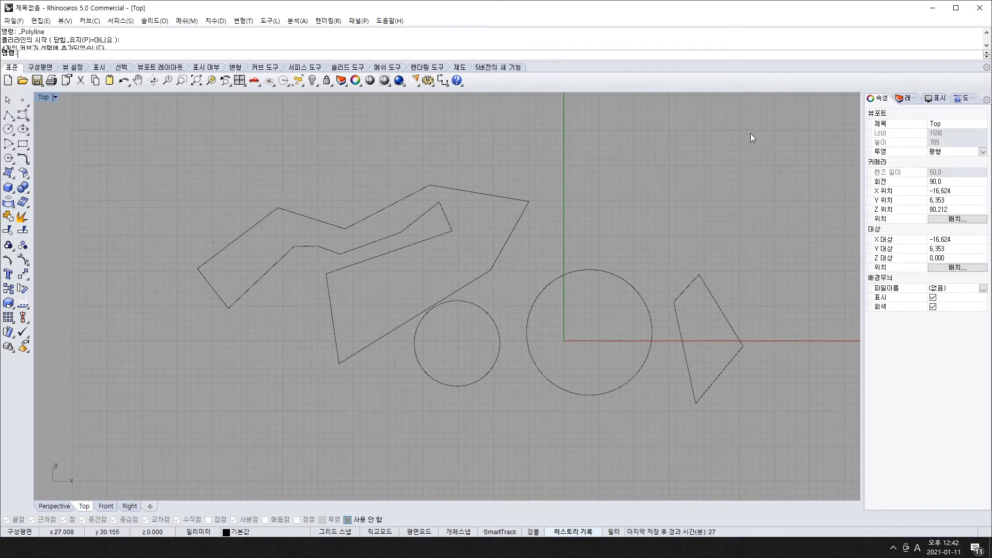
left_click_drag(423, 296, 315, 320)
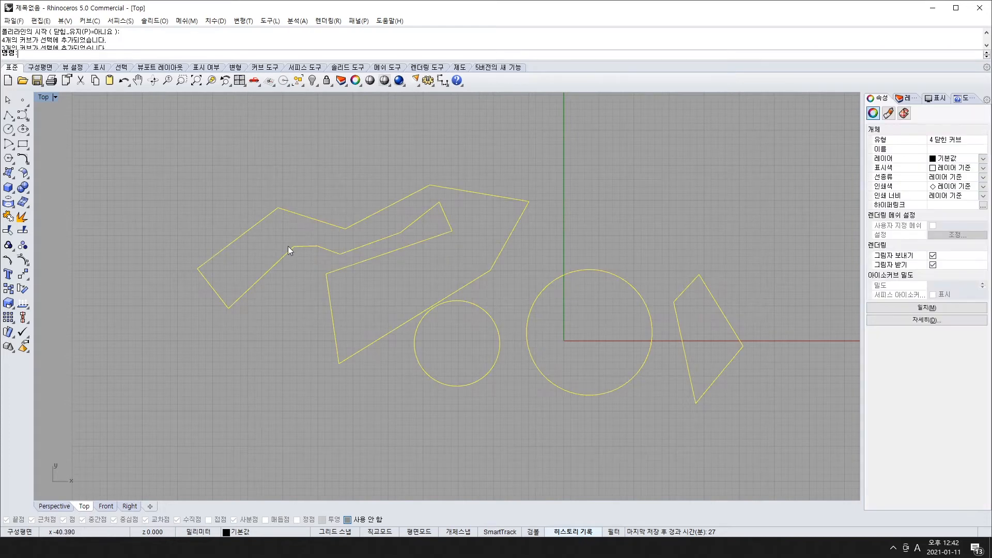
left_click(370, 273)
Enclose all four curves in a selection window, clear the selection, and reselect them with a partial crossing window.
left_click_drag(163, 133, 779, 447)
left_click_drag(96, 113, 784, 451)
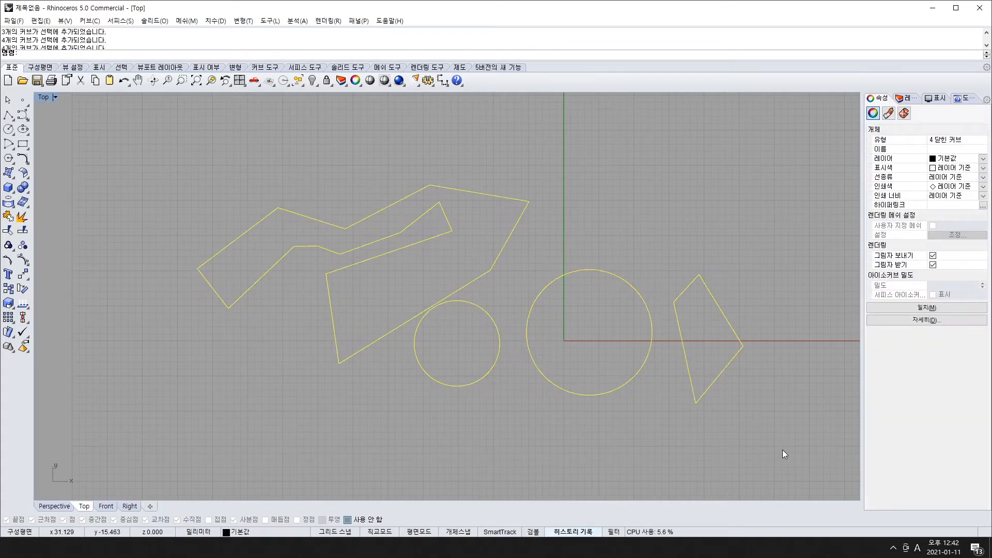
left_click(763, 122)
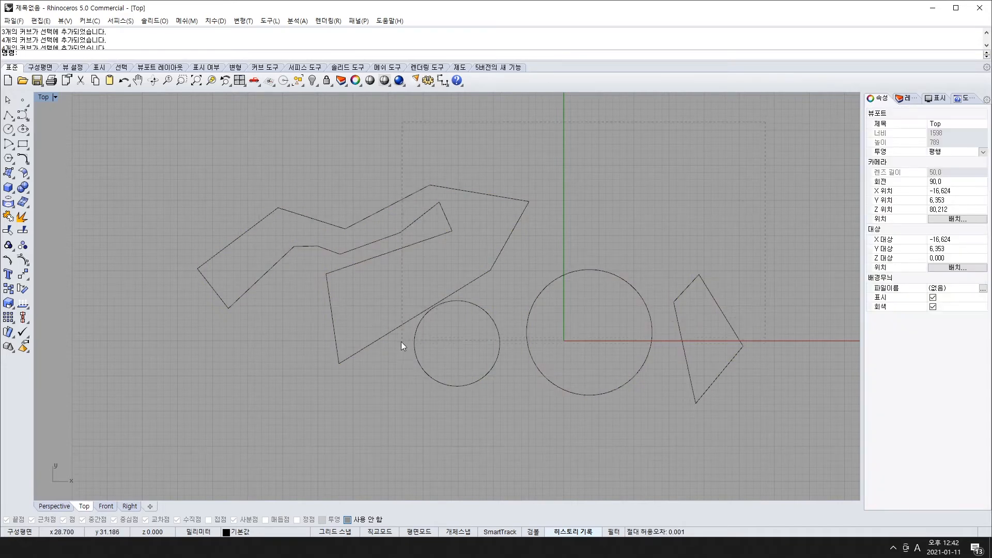
left_click_drag(400, 343, 400, 343)
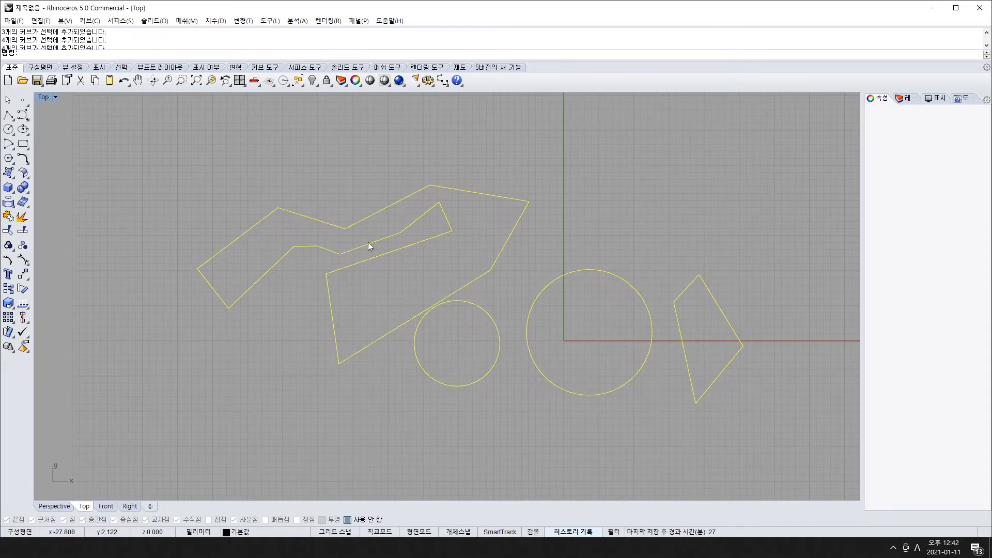
Clear the curve selection, switch to PowerPoint, and show slides 15 and 16 on the grid and the perspective view.
left_click(679, 198)
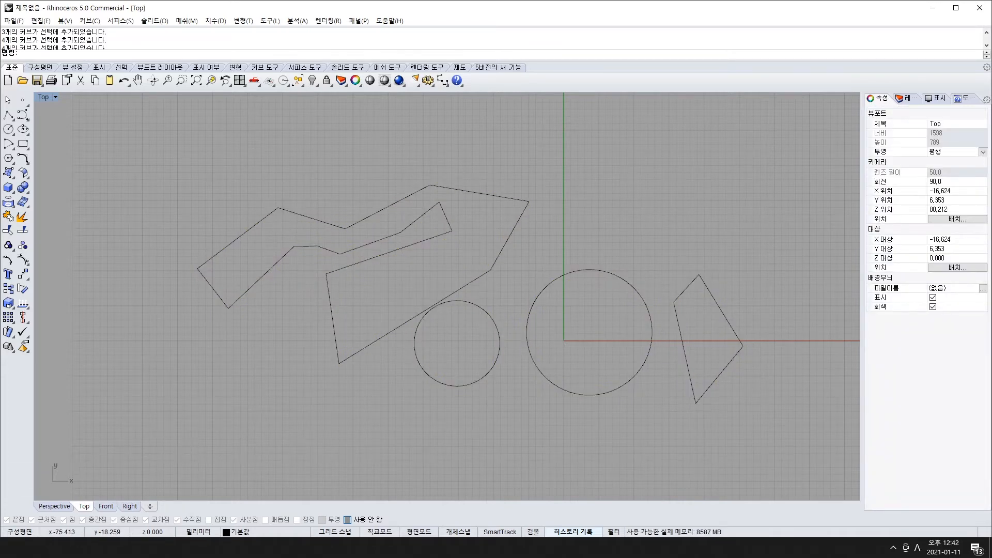
key("alt+Tab")
scroll(80, 374, "down", 2)
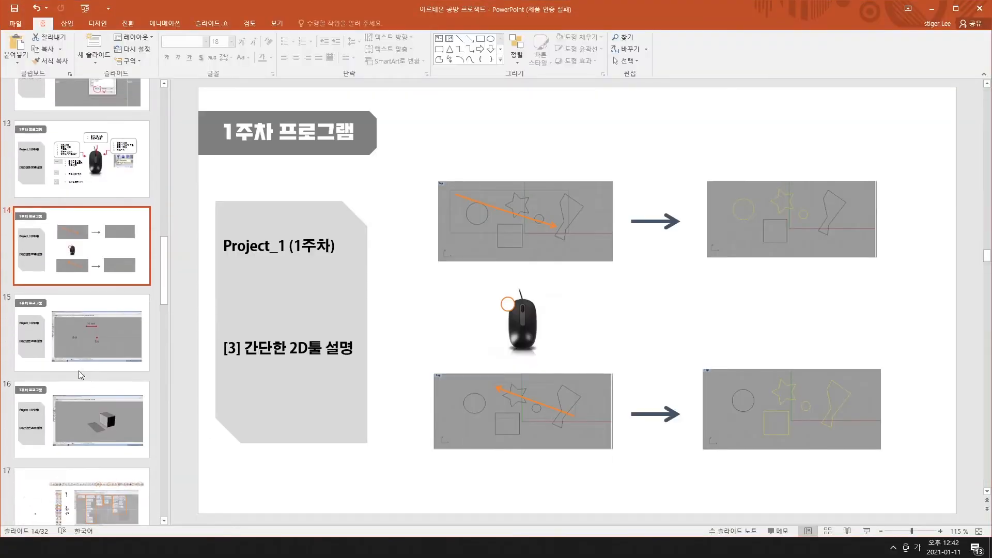
left_click(95, 321)
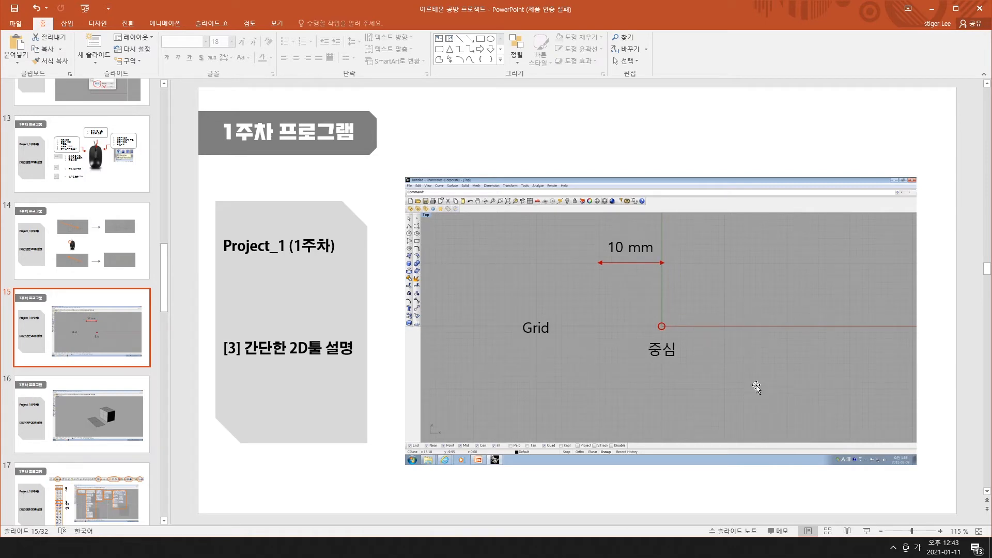
left_click(97, 418)
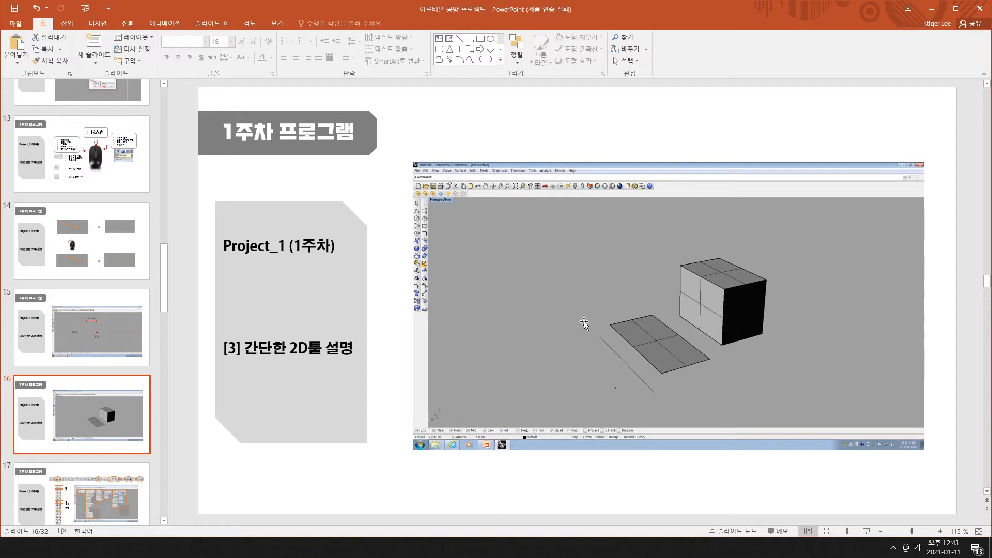
Go through slides 17 to 20 covering the toolbars, tool groups, curve tools and line tools.
scroll(75, 393, "down", 2)
left_click(98, 425)
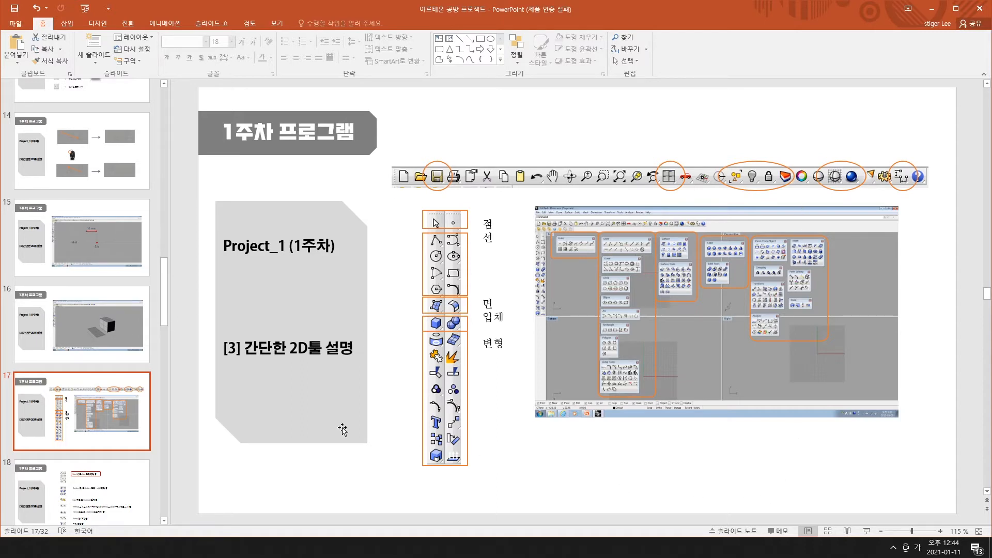
scroll(304, 444, "down", 2)
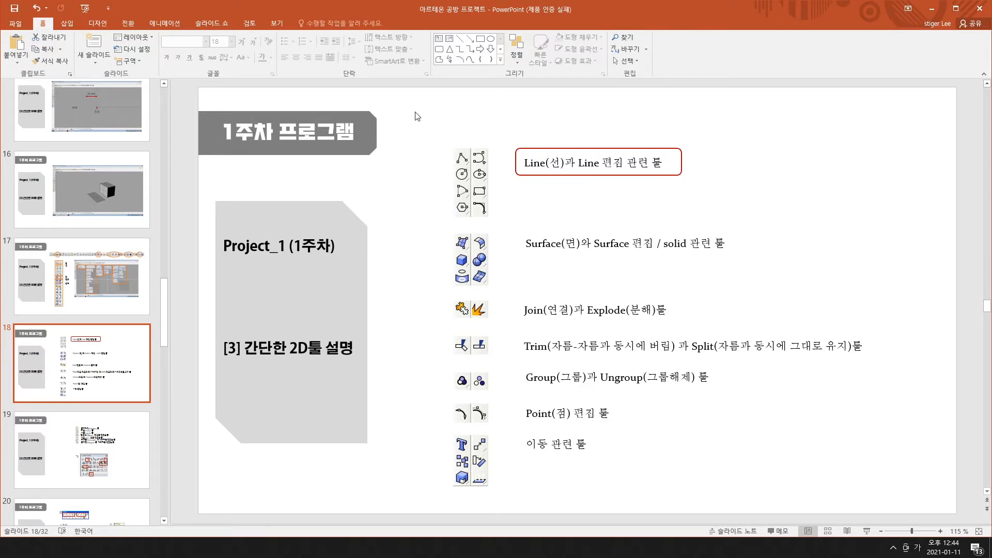
left_click(85, 471)
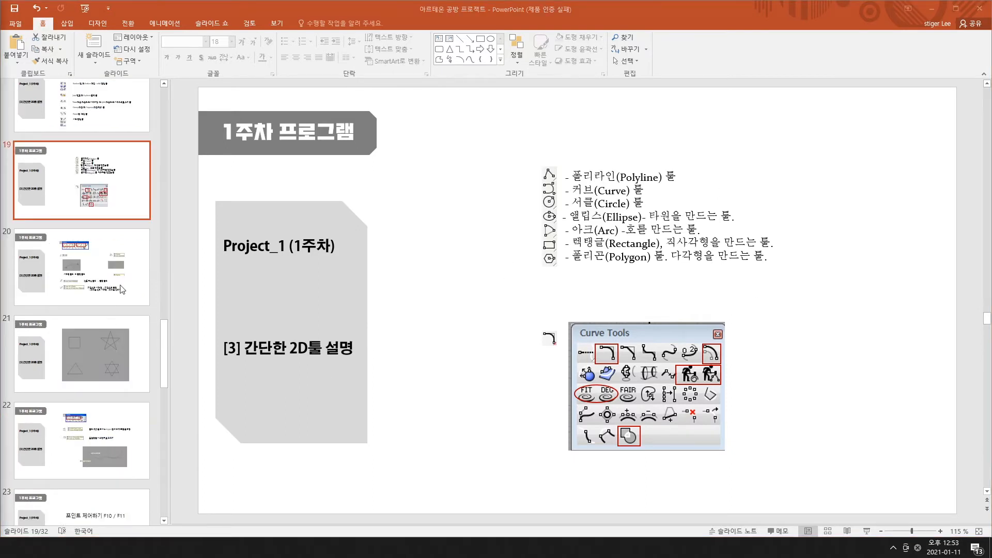
left_click(114, 267)
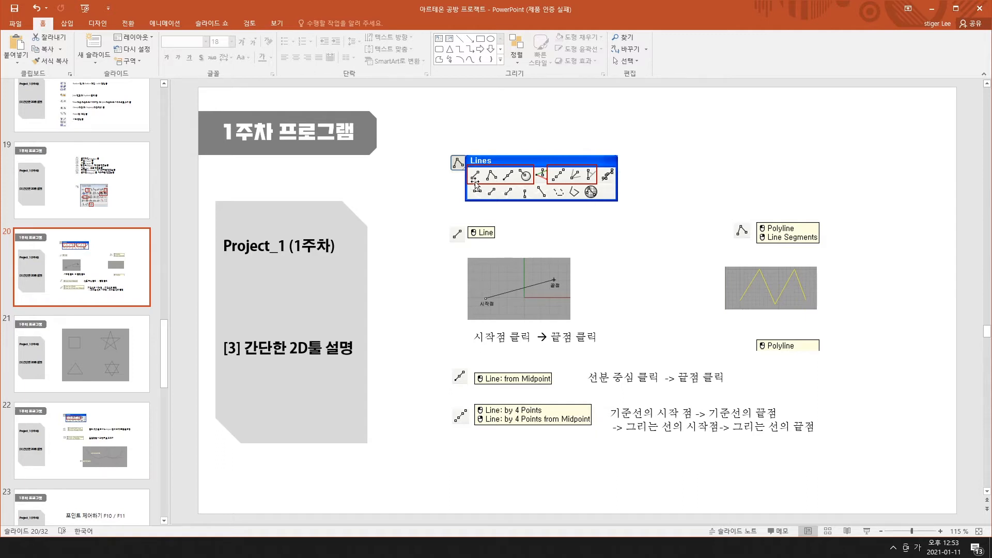
Switch to Rhino, look over the set of line tools, and delete all four curves from the Top view.
key("alt+Tab")
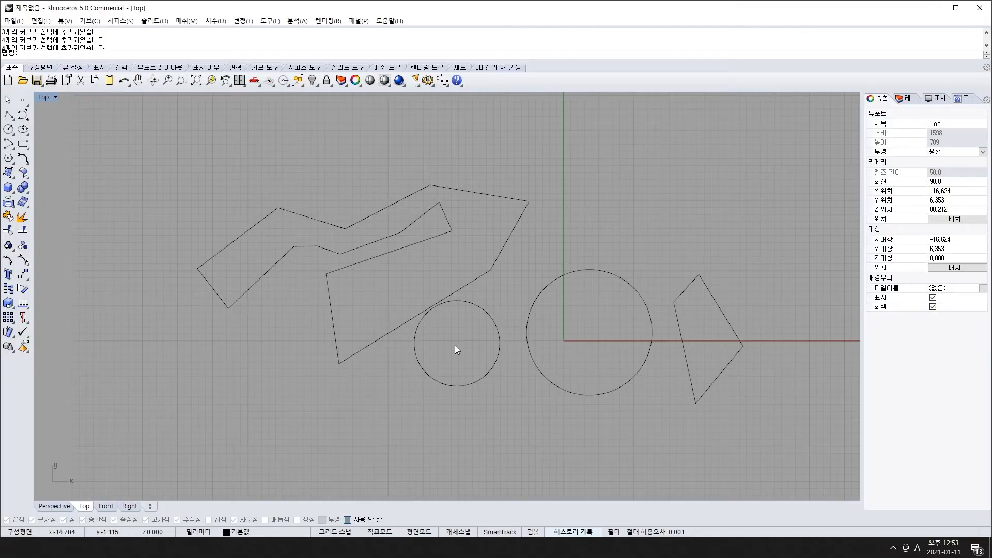
left_click(8, 118)
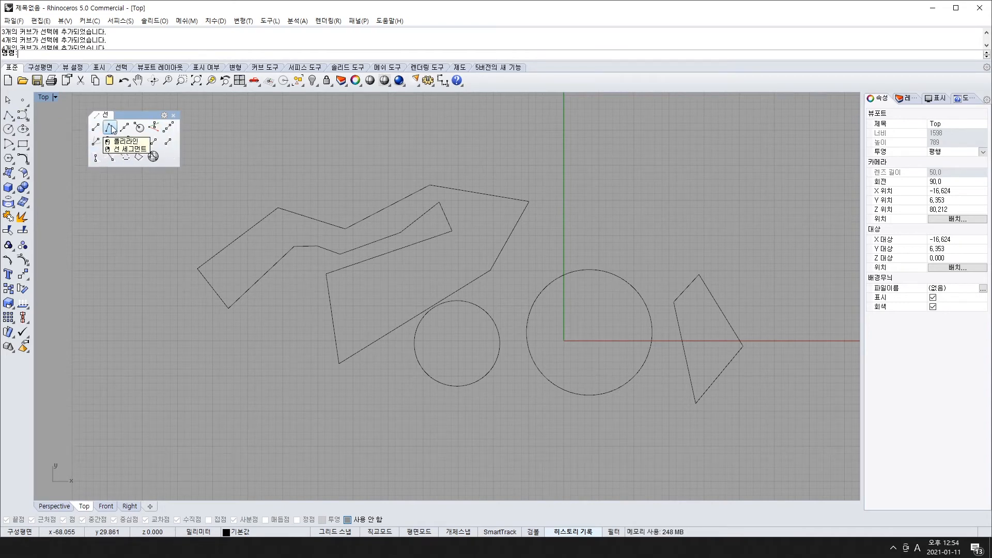
left_click(173, 116)
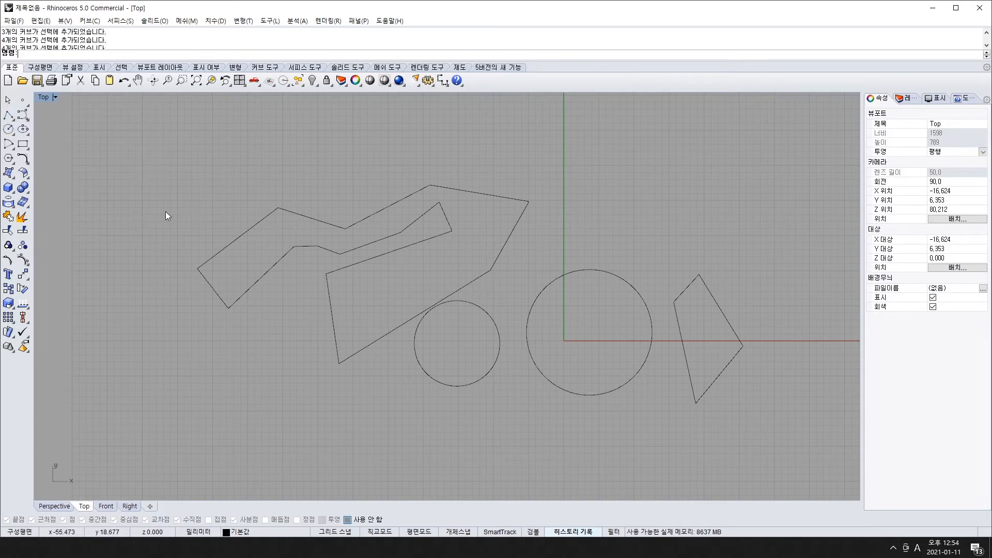
left_click_drag(166, 139, 826, 460)
key("Delete")
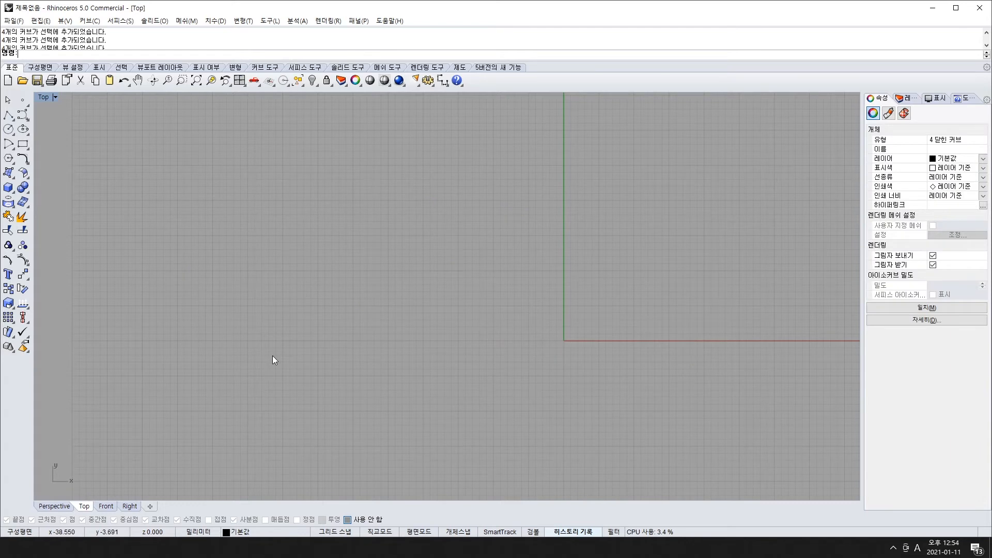
Draw an open 12-point polyline in the Top view, spiralling outward around a pentagon-like shape and ending near the origin.
left_click(8, 116)
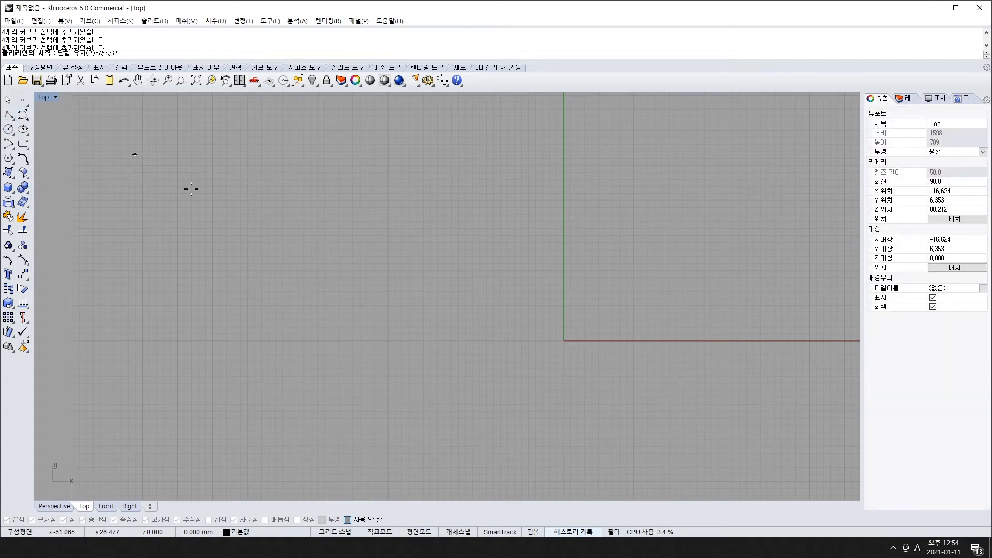
left_click(253, 266)
left_click(396, 165)
left_click(502, 234)
left_click(477, 381)
left_click(230, 396)
left_click(192, 243)
left_click(297, 167)
left_click(433, 136)
left_click(597, 196)
left_click(657, 344)
left_click(568, 403)
left_click(551, 298)
key("Return")
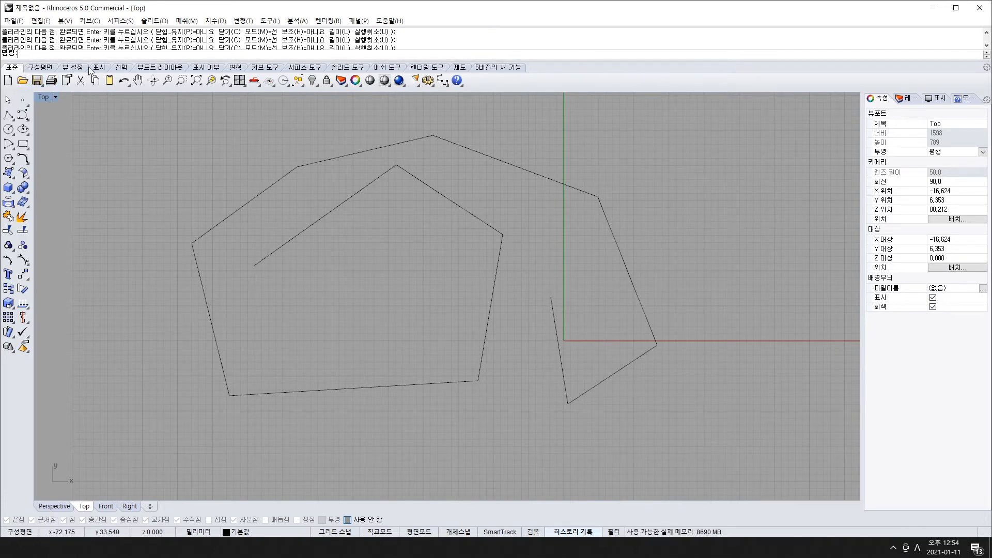
Draw a second open polyline winding around the left side of the first, ending inside it, and delete both polylines.
type("l")
key("Return")
left_click(136, 145)
left_click(122, 237)
left_click(120, 305)
left_click(157, 320)
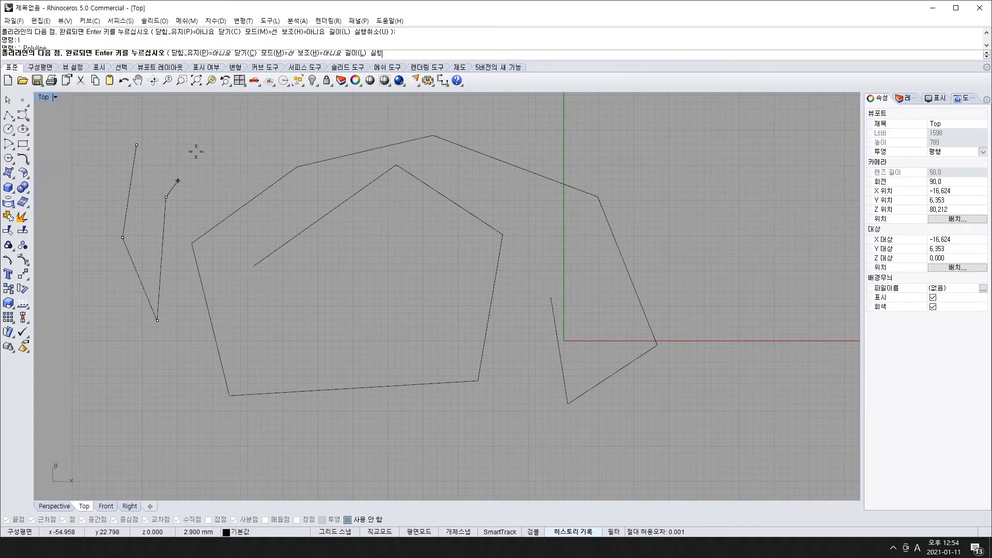
left_click(166, 196)
left_click(219, 125)
left_click(321, 156)
left_click(331, 121)
left_click(177, 111)
left_click(122, 130)
left_click(85, 171)
left_click(108, 291)
left_click(120, 350)
left_click(181, 394)
left_click(373, 432)
left_click(356, 297)
key("Return")
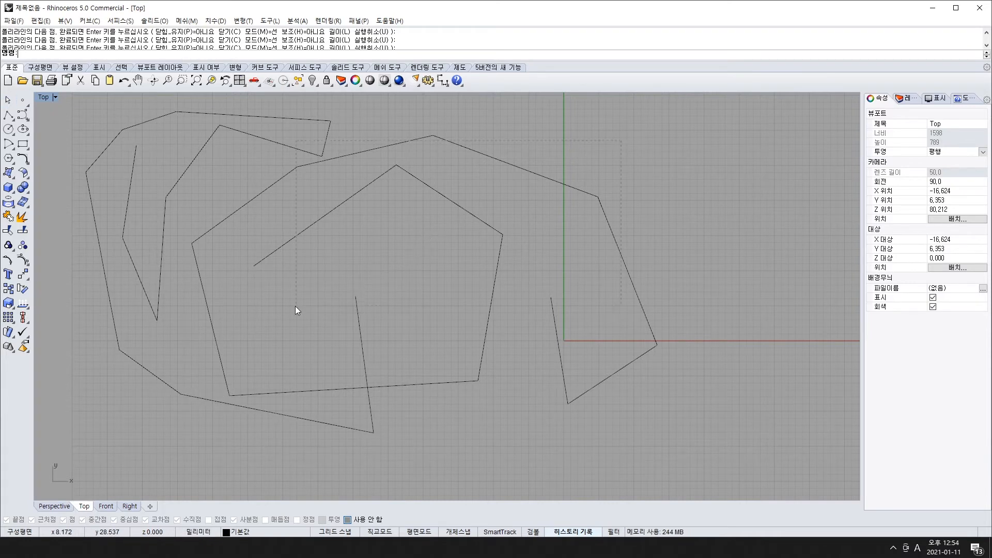
key("ctrl+a")
key("Delete")
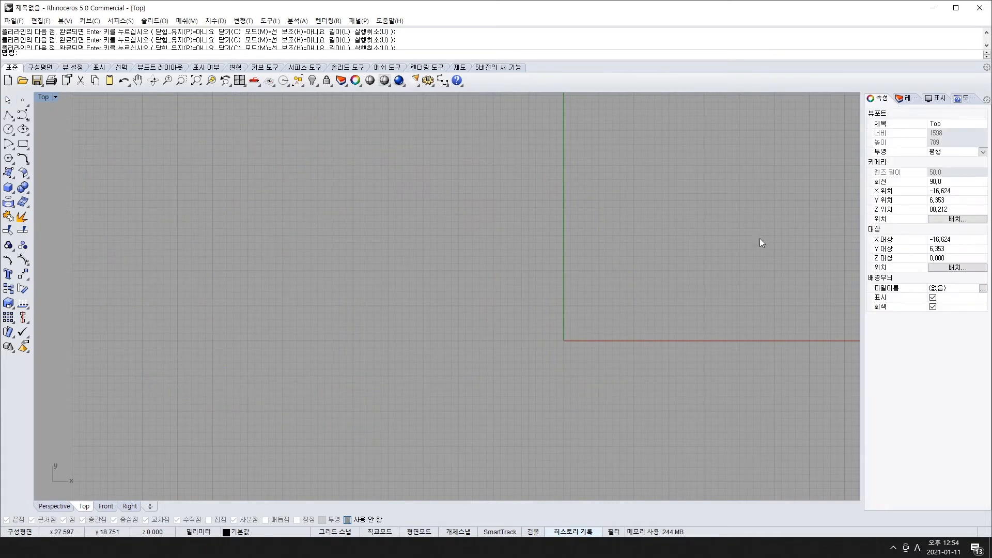
type("l")
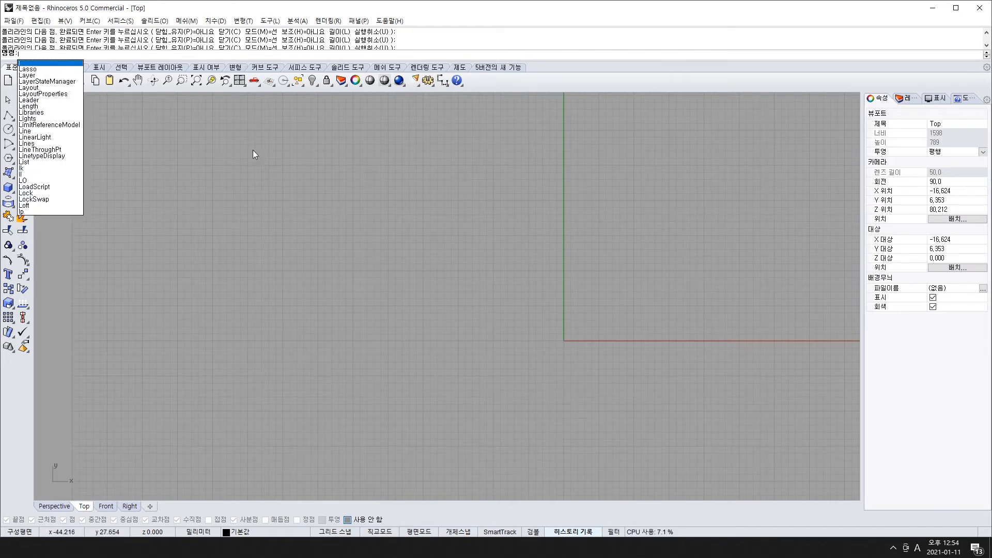
type("ine")
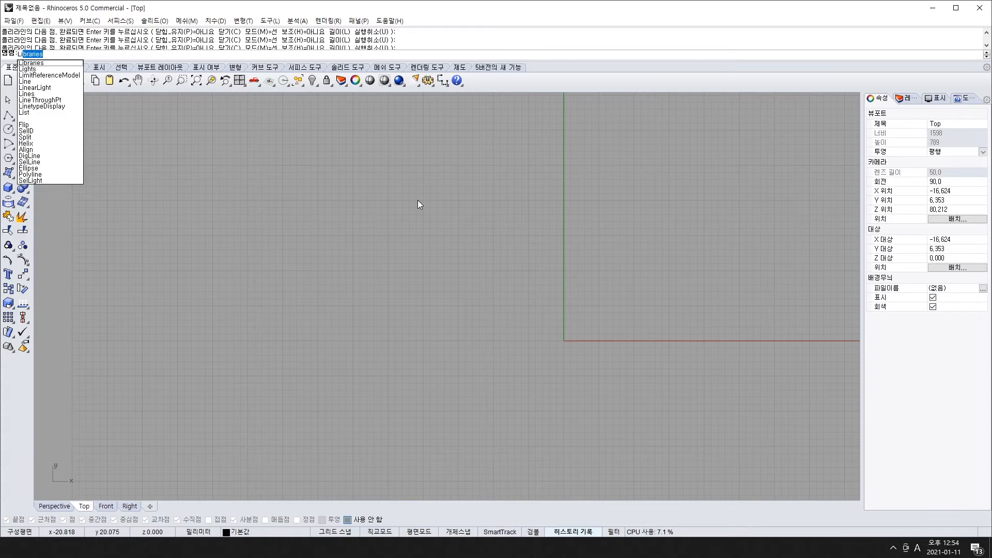
key("Escape")
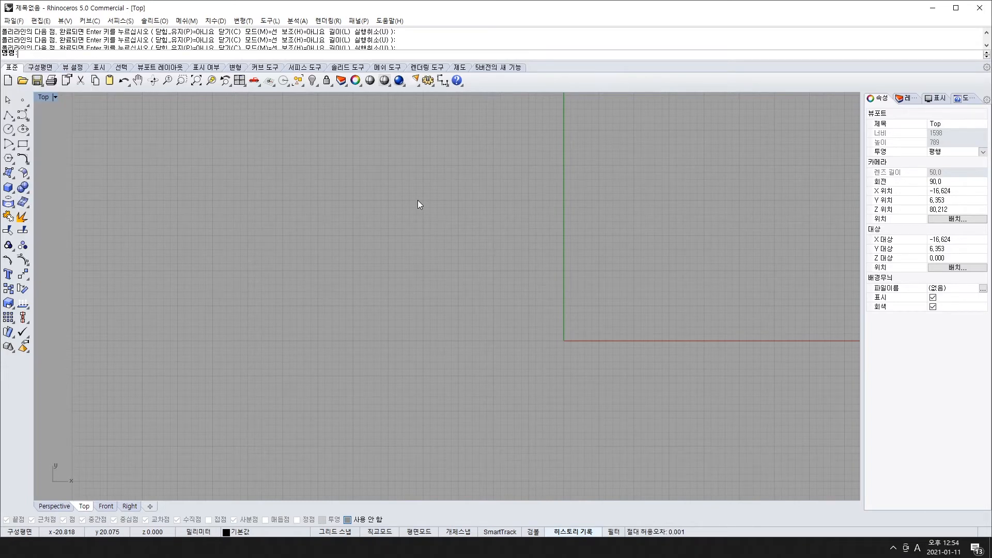
Repeat the Polyline command to draw an open 14-point polyline that wraps around itself, and delete it.
key("Return")
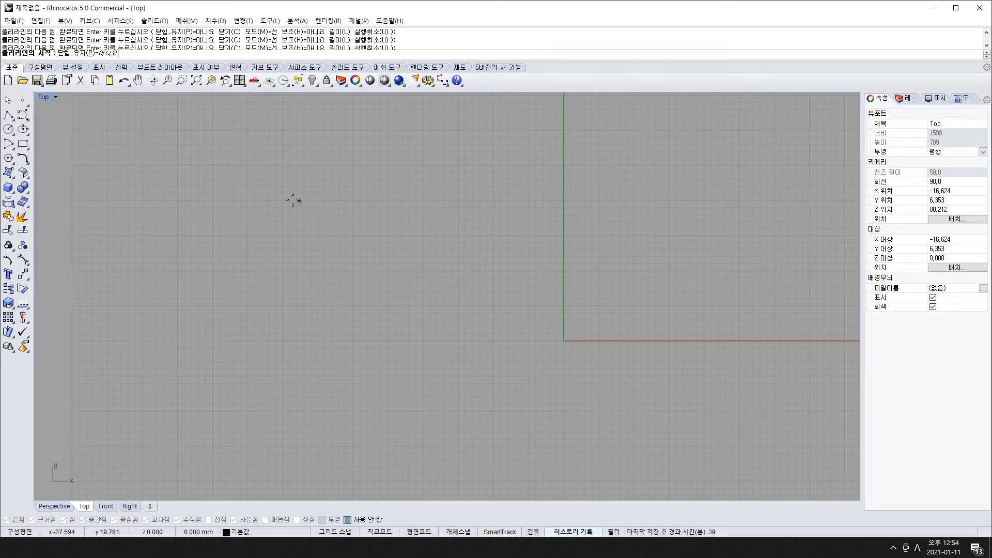
left_click(258, 161)
left_click(306, 336)
left_click(513, 278)
left_click(462, 189)
left_click(376, 208)
left_click(338, 154)
left_click(307, 140)
left_click(191, 143)
left_click(198, 347)
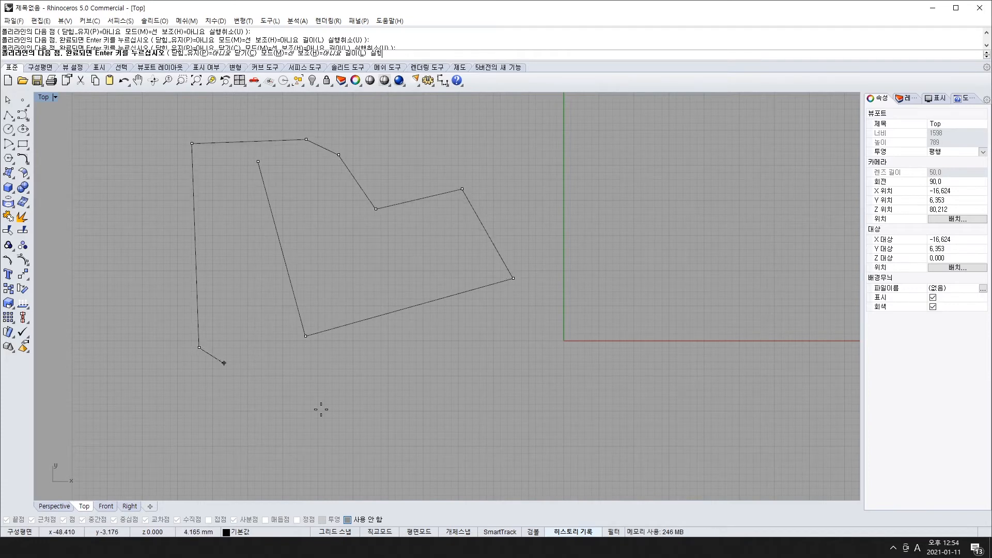
left_click(355, 427)
left_click(556, 380)
left_click(657, 201)
left_click(521, 135)
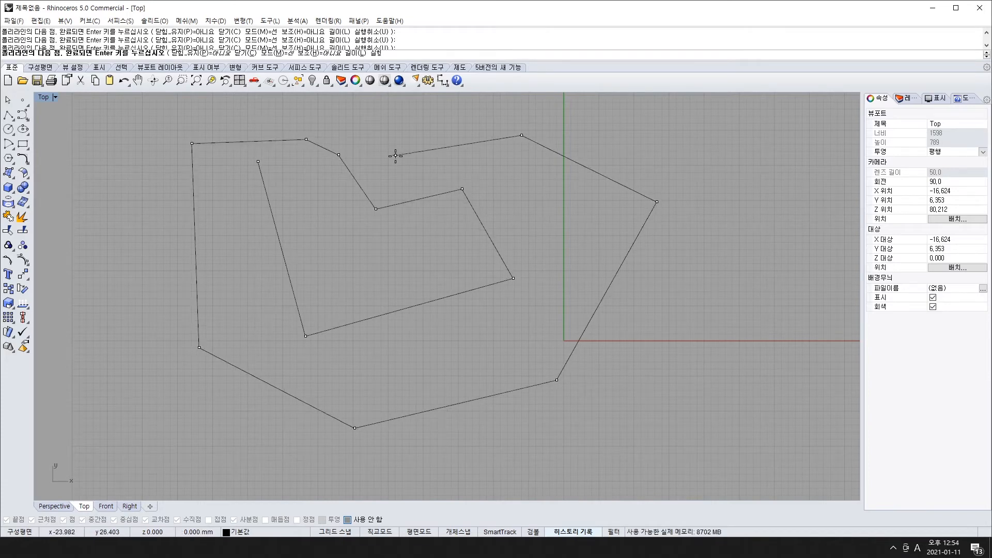
left_click(396, 155)
key("Return")
left_click(393, 205)
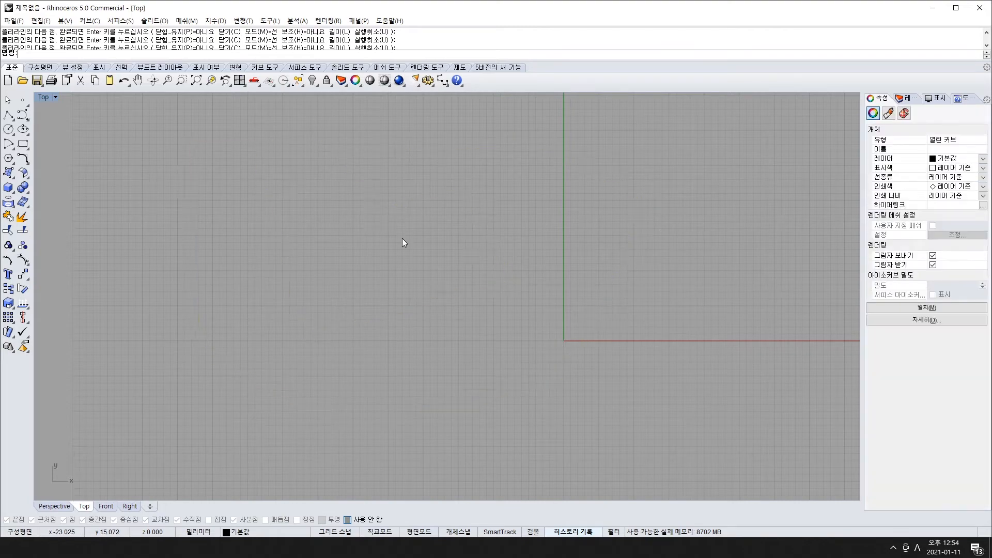
key("Delete")
Revisit the line tools slide in PowerPoint, minimize it, and draw an open 11-point polyline in Rhino's Top view.
key("alt+Tab")
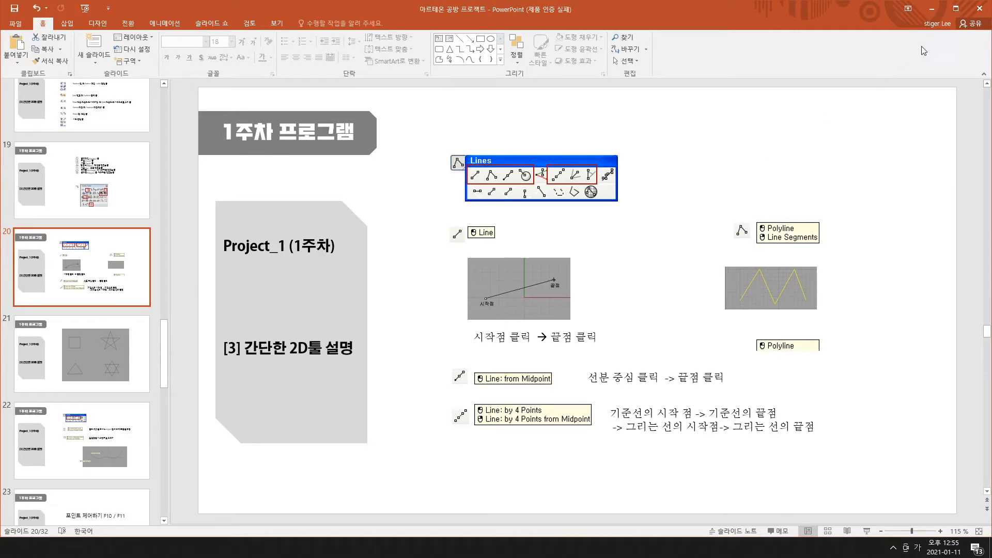
left_click(931, 11)
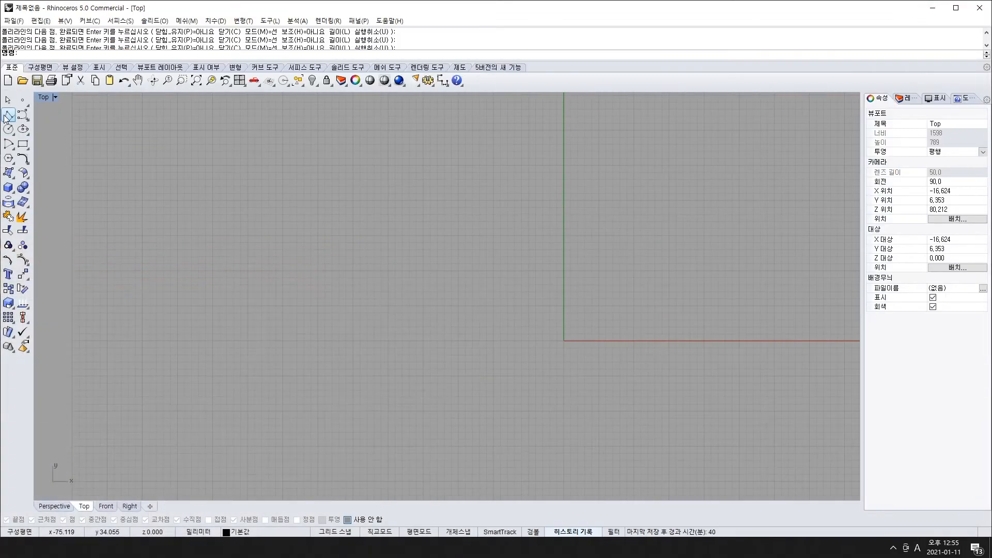
left_click(7, 115)
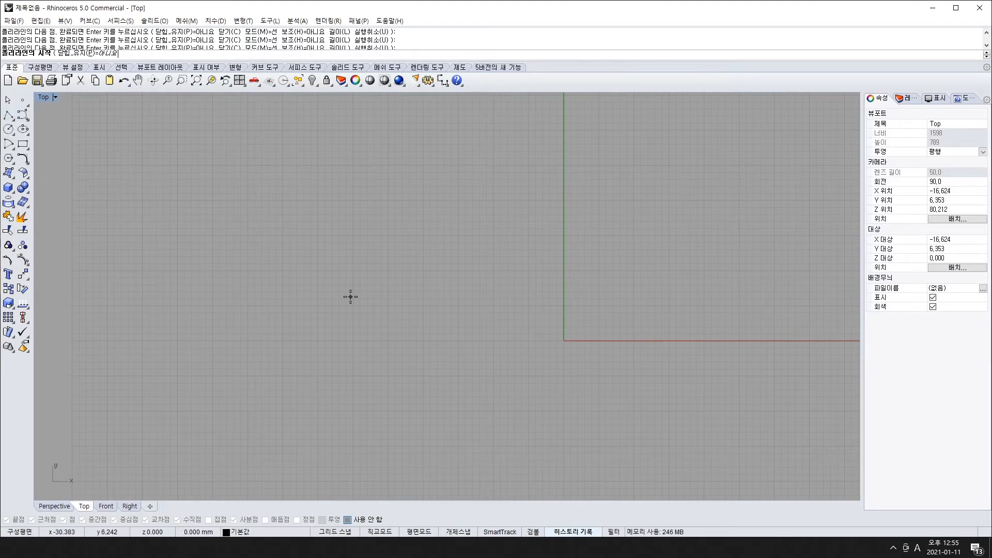
left_click(216, 339)
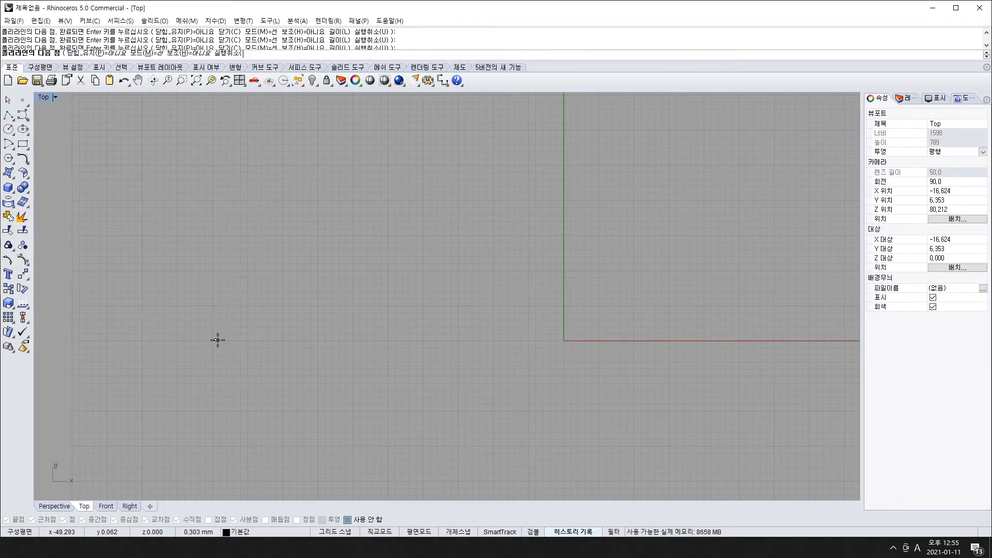
left_click(314, 134)
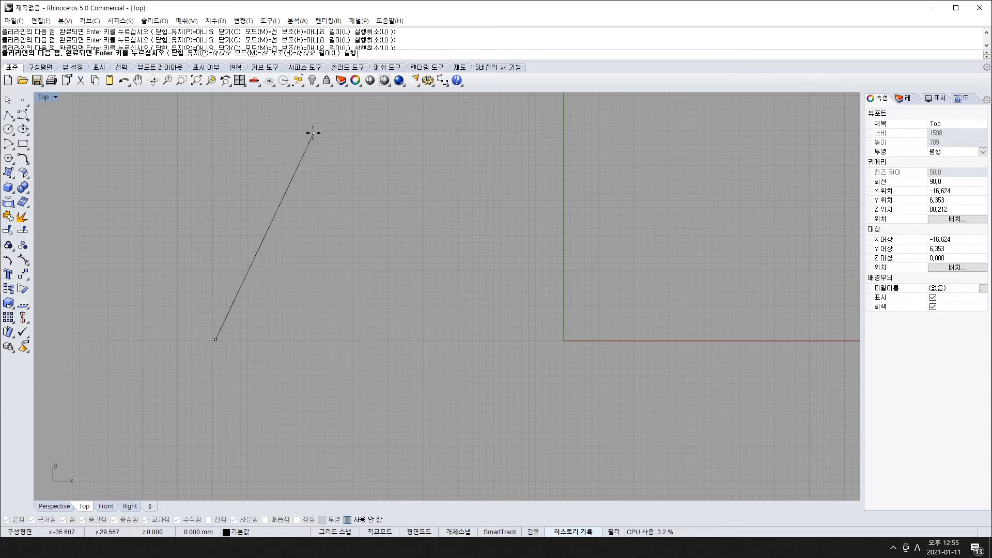
left_click(400, 148)
left_click(401, 213)
left_click(512, 235)
left_click(565, 147)
left_click(637, 151)
left_click(659, 260)
left_click(550, 379)
left_click(415, 397)
left_click(384, 280)
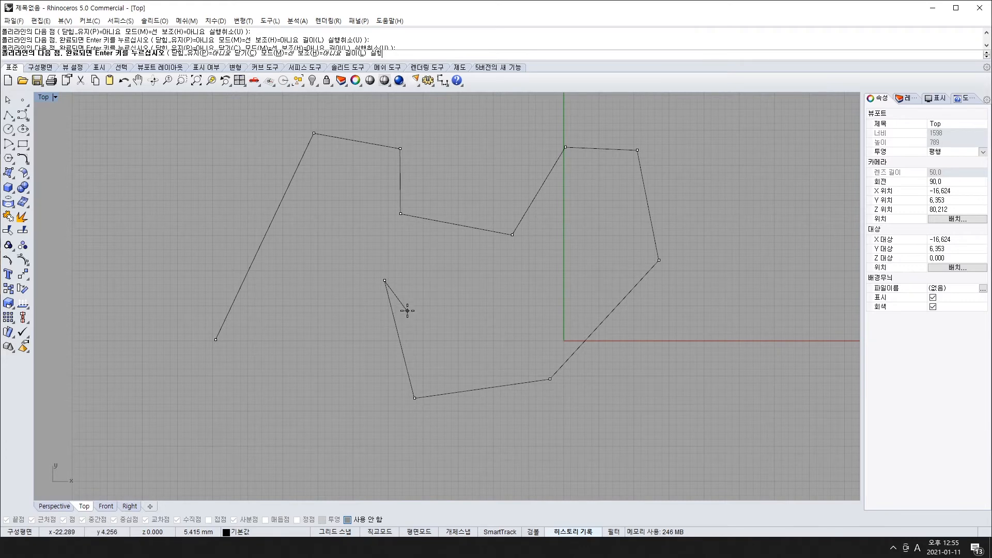
key("Return")
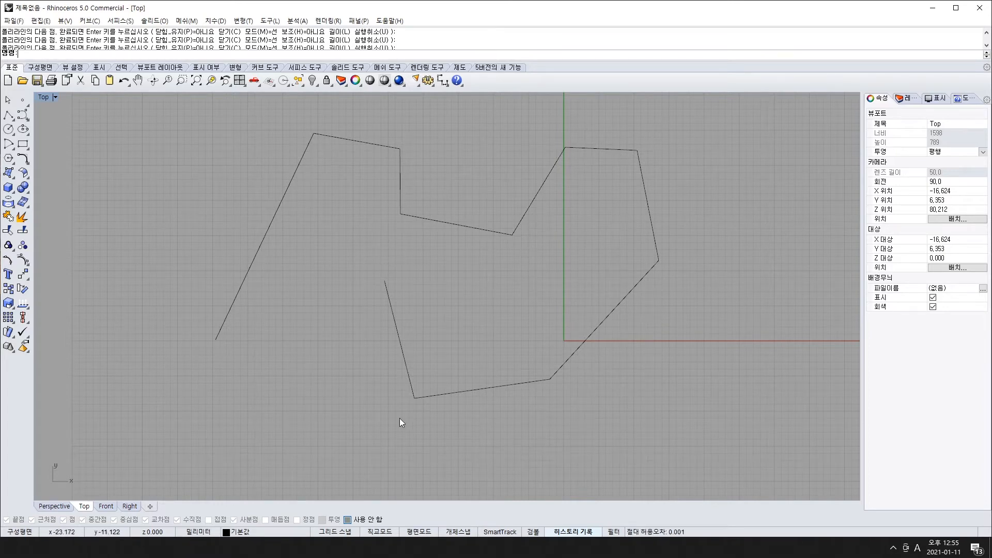
Select the large polyline to check it as one curve, and draw an open five-point polyline crossing its inner end segment.
left_click(388, 303)
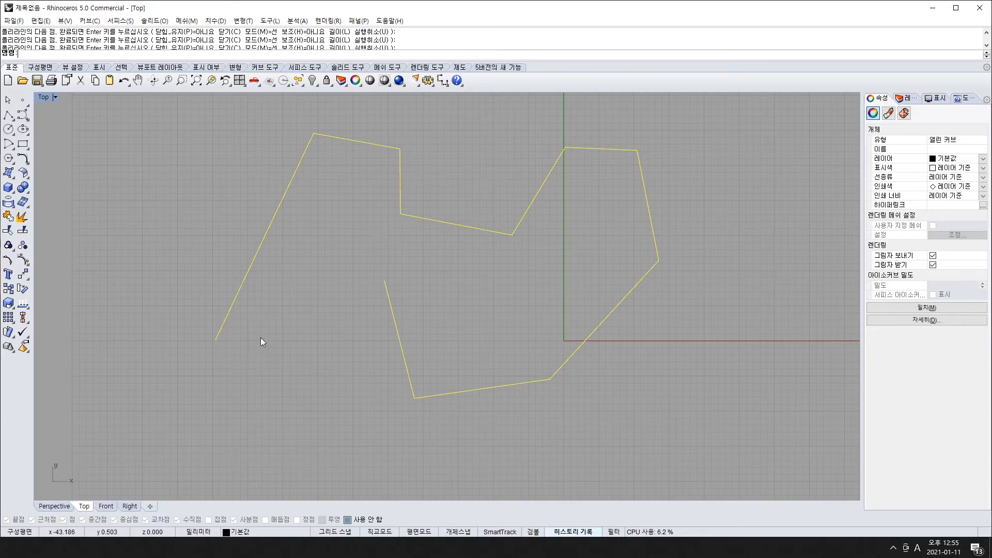
left_click(227, 296)
left_click(8, 114)
left_click(311, 357)
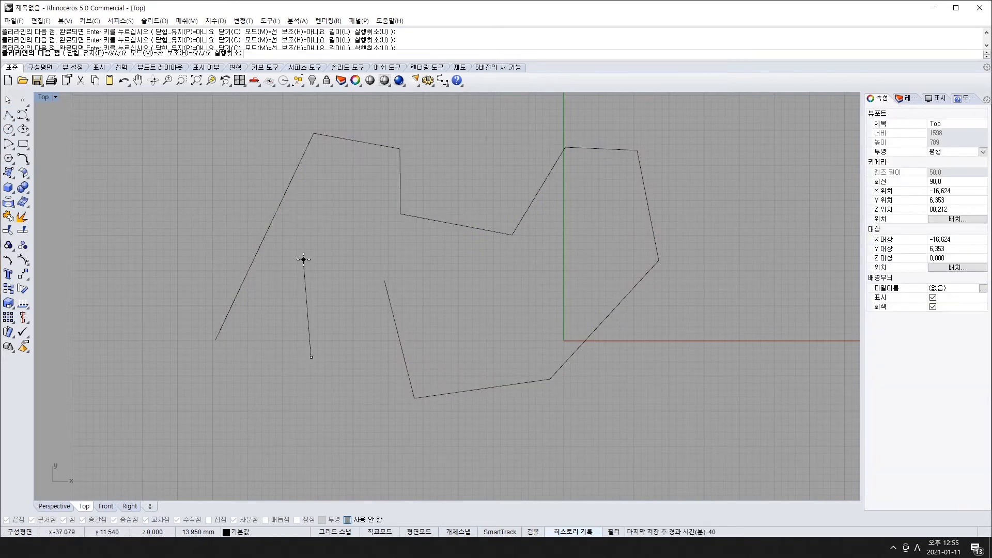
left_click(303, 259)
left_click(399, 252)
left_click(436, 323)
left_click(354, 367)
key("Return")
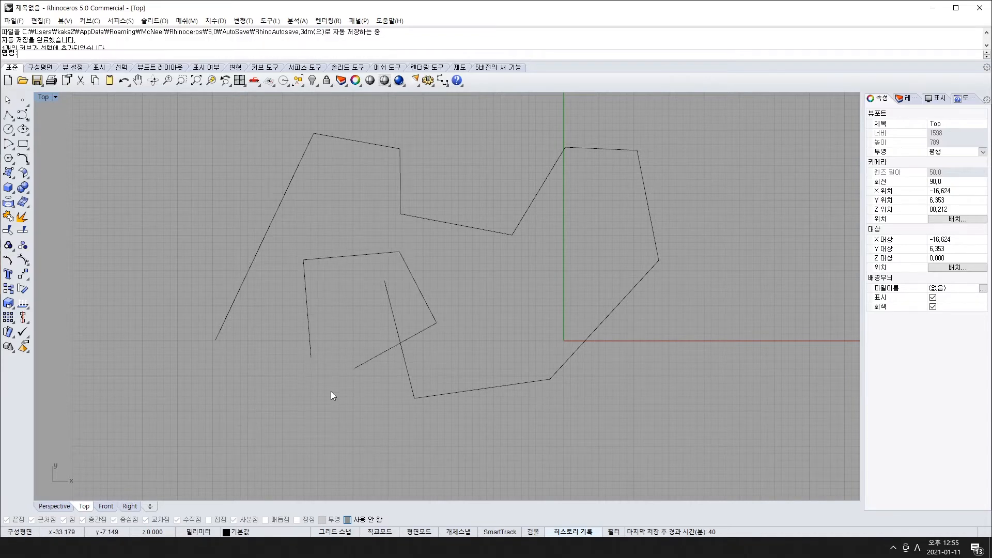
Draw a closed four-sided polyline below and to the left of the open polylines in the Top view.
key("Return")
left_click(176, 373)
left_click(283, 364)
left_click(265, 449)
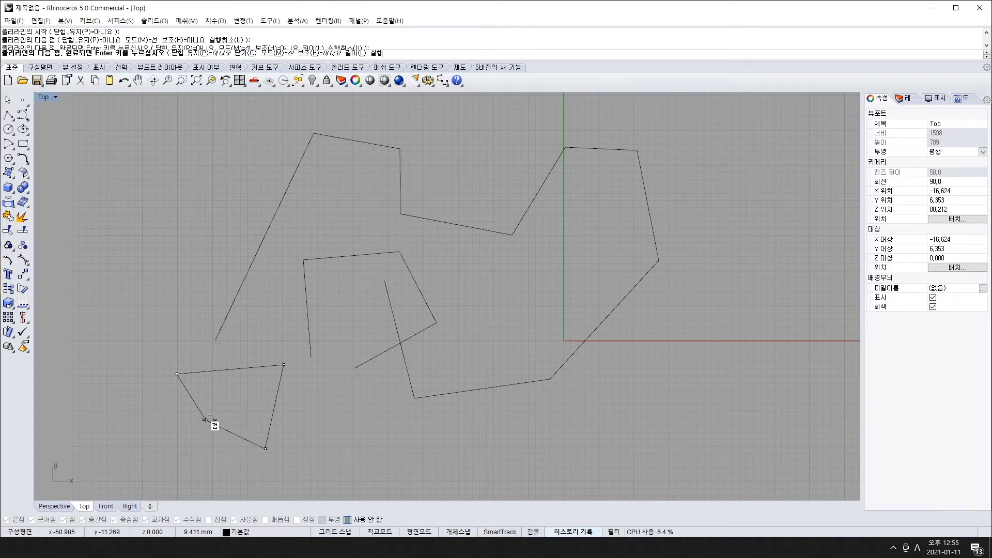
left_click(206, 420)
Select the closed four-sided polyline and move it up beside the large open polyline's left side.
left_click(219, 428)
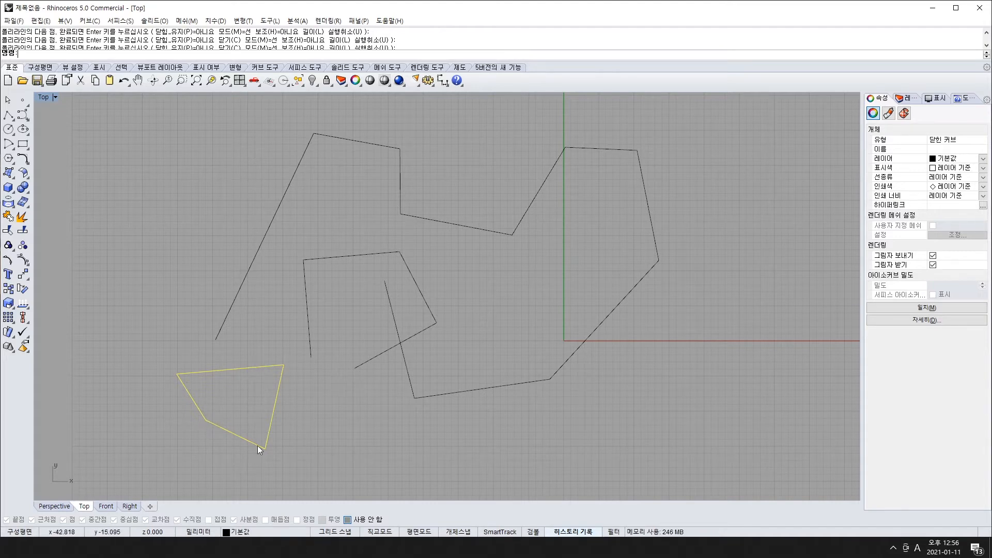
left_click_drag(256, 374, 195, 217)
left_click(262, 367)
left_click_drag(259, 367, 201, 183)
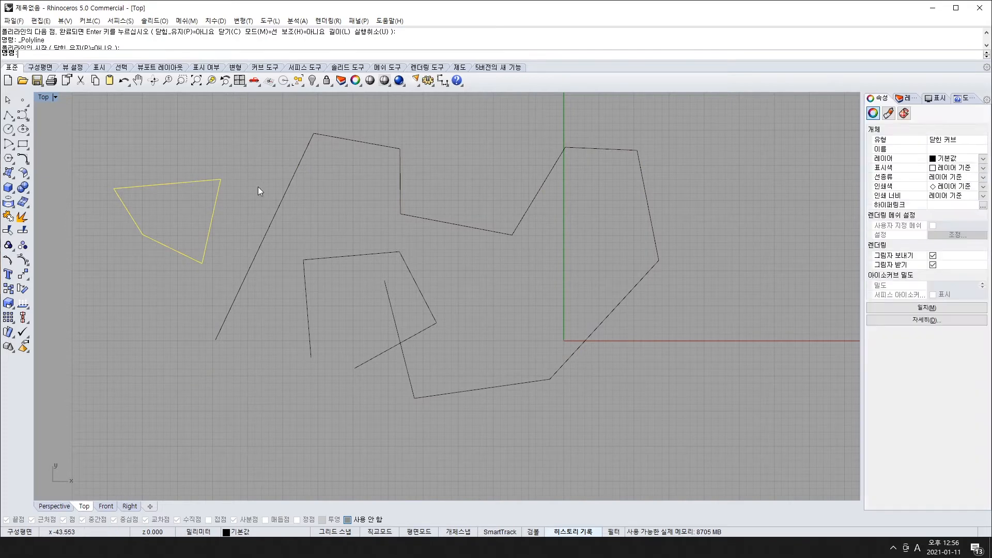
Select the large open polyline to compare its curve type, clear the selection, and delete all curves in the view.
left_click(281, 200)
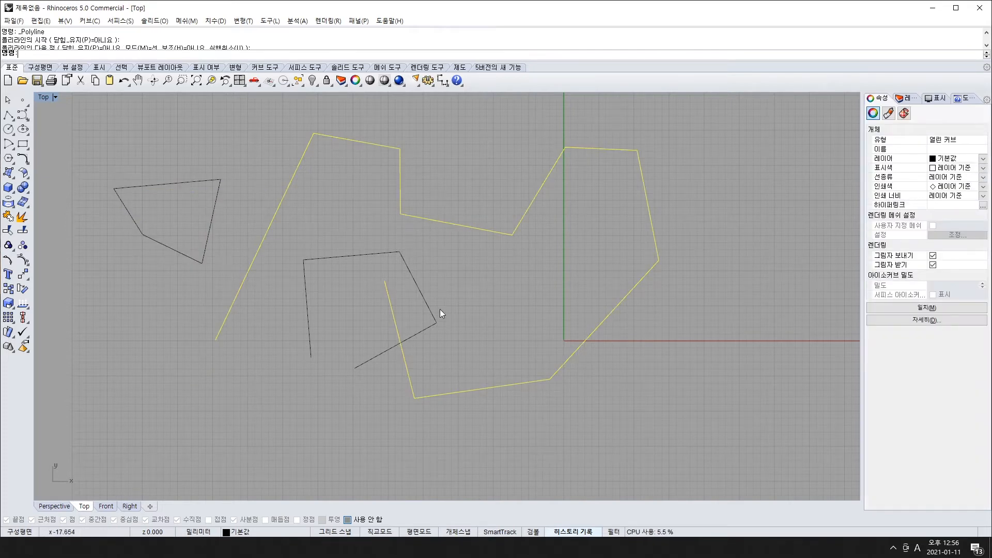
left_click(374, 253)
key("Escape")
key("ctrl+a")
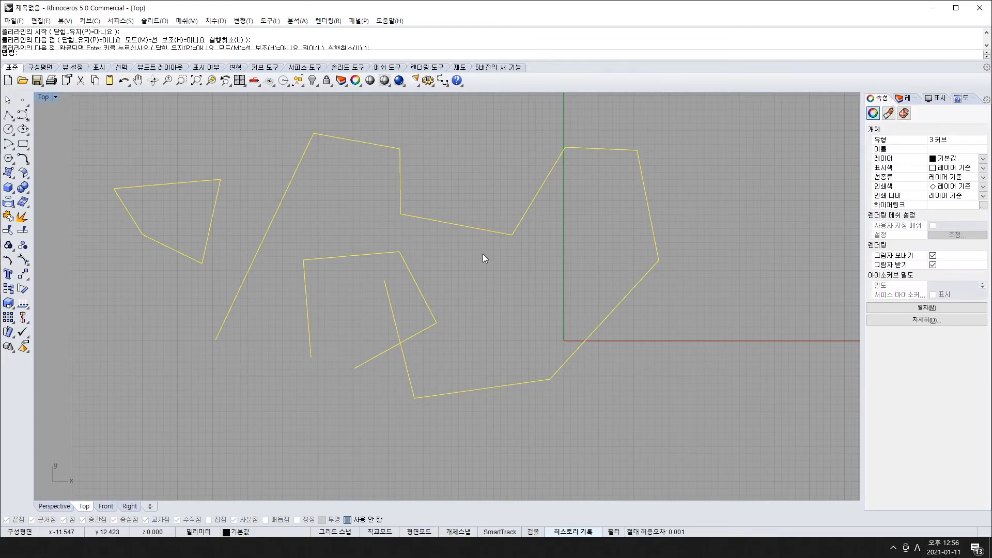
key("Delete")
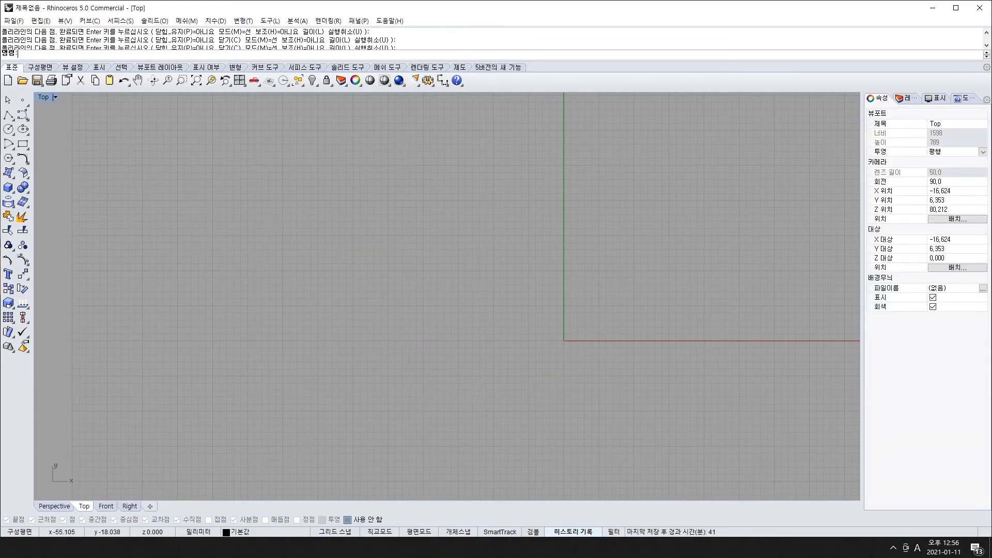
Switch to PowerPoint to view the square, triangle and star slide and the My Cloud login and folder slides, and minimize it.
key("alt+Tab")
left_click(133, 352)
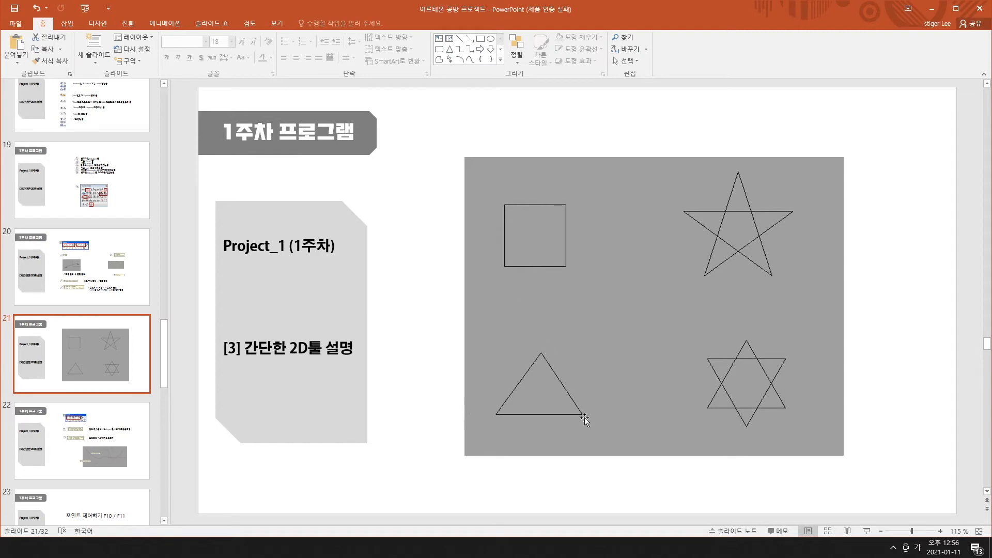
scroll(119, 264, "up", 15)
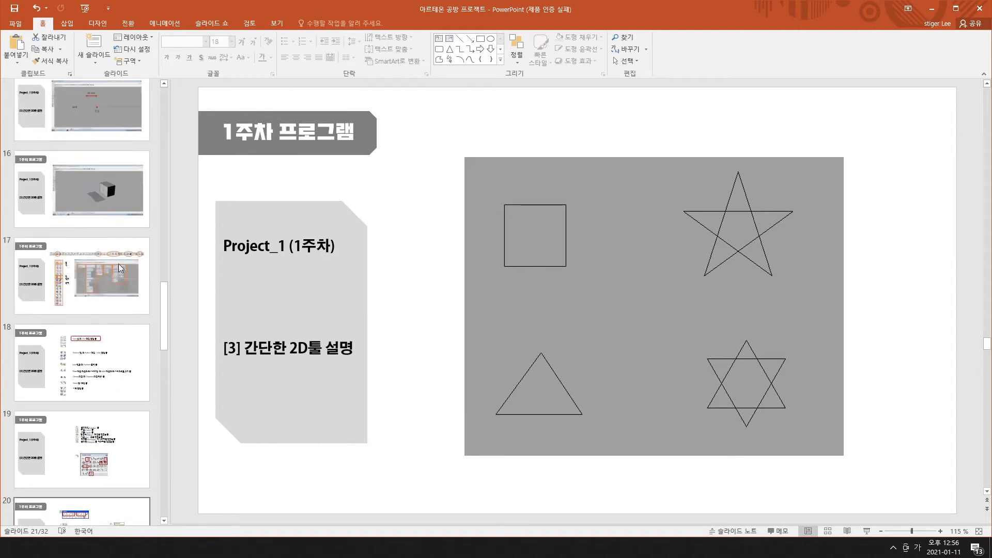
scroll(106, 255, "up", 1)
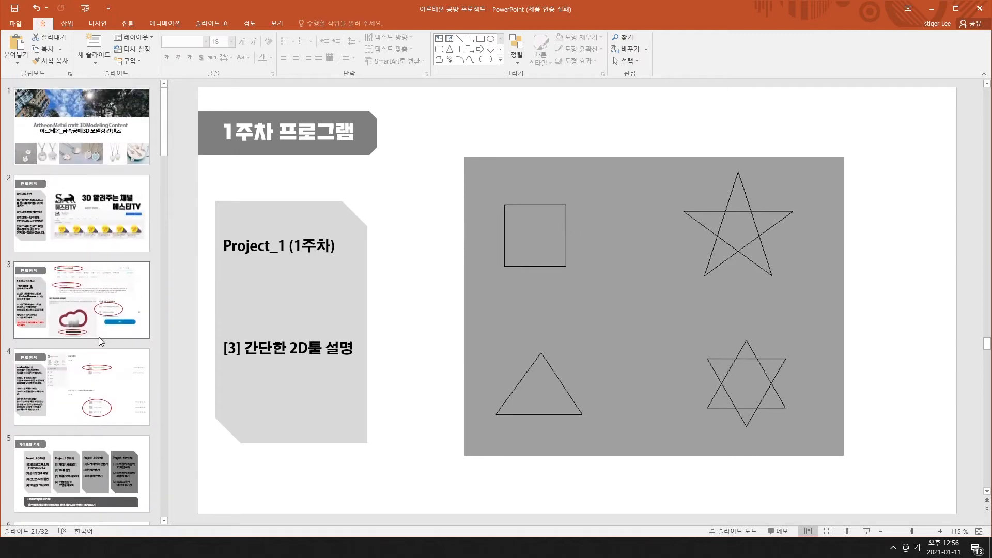
left_click(98, 333)
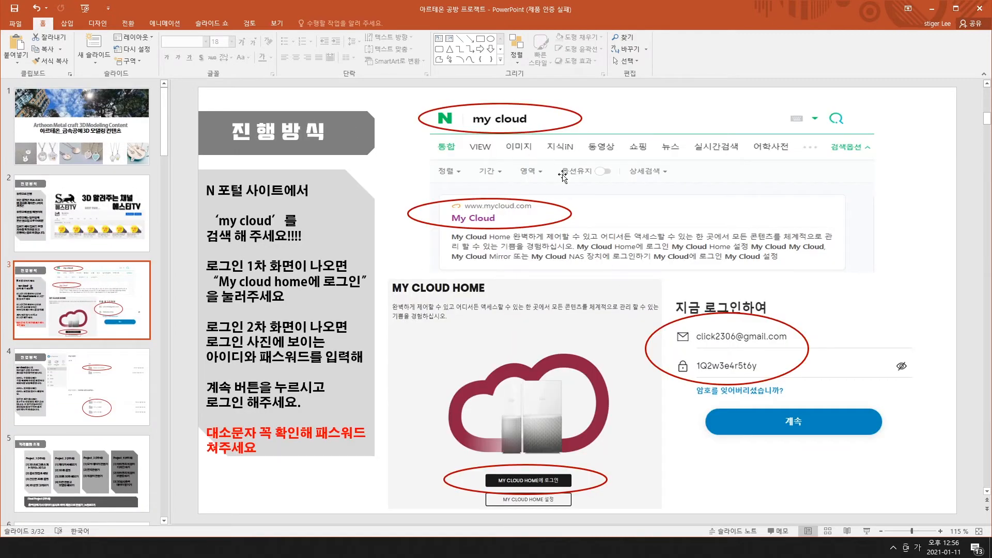
key("Down")
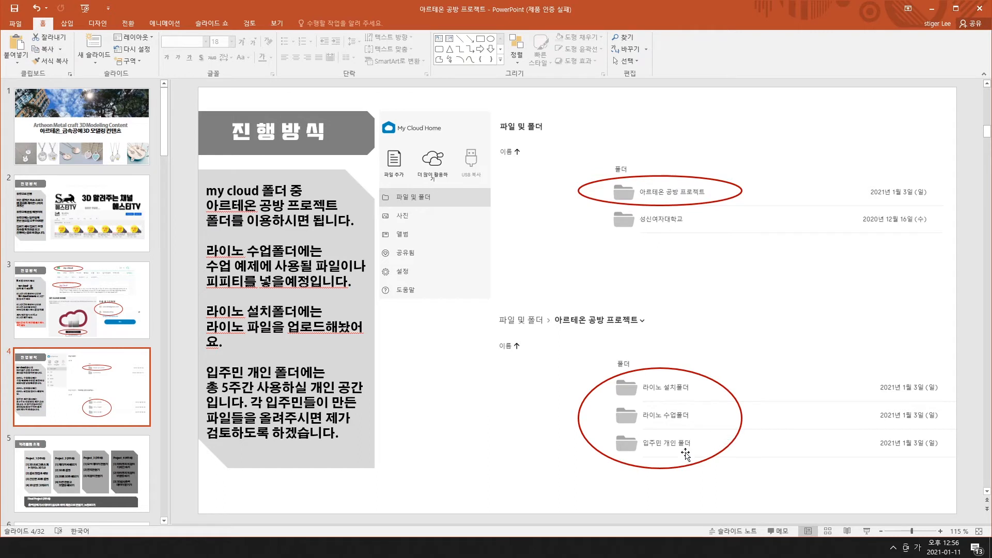
left_click(931, 8)
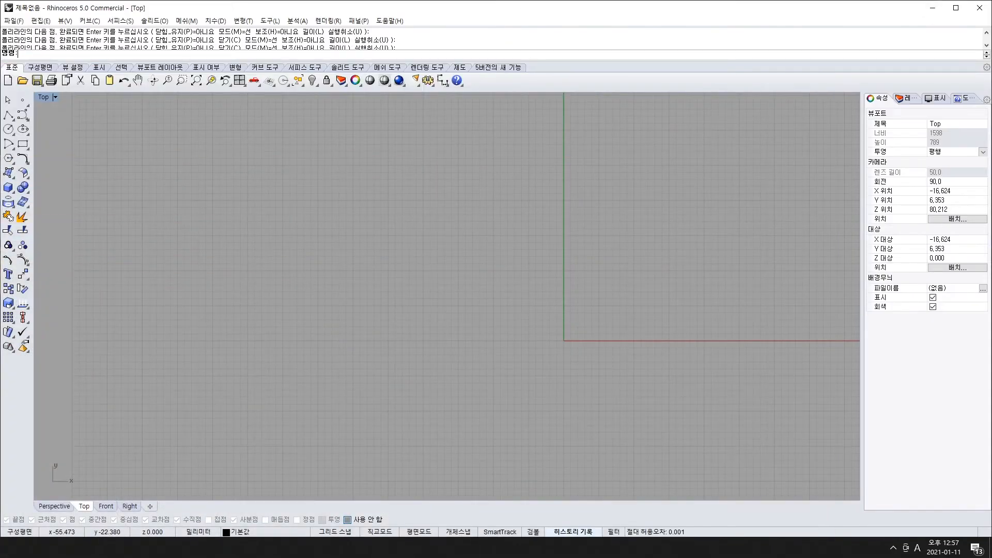
Reopen PowerPoint at slide 21 to examine the square, triangle and star shapes, and minimize it.
left_click(135, 547)
scroll(71, 375, "down", 10)
scroll(79, 372, "down", 12)
left_click(83, 284)
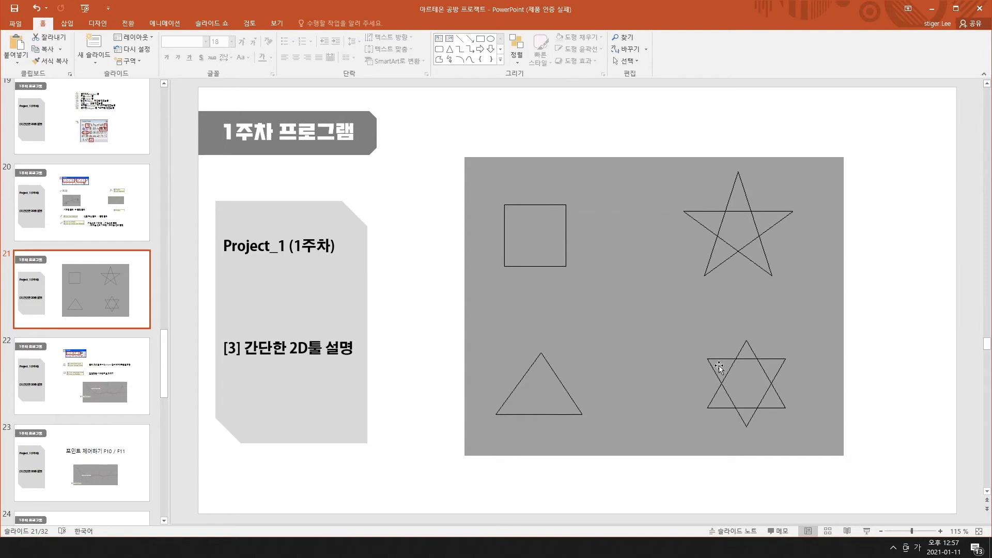
left_click(932, 7)
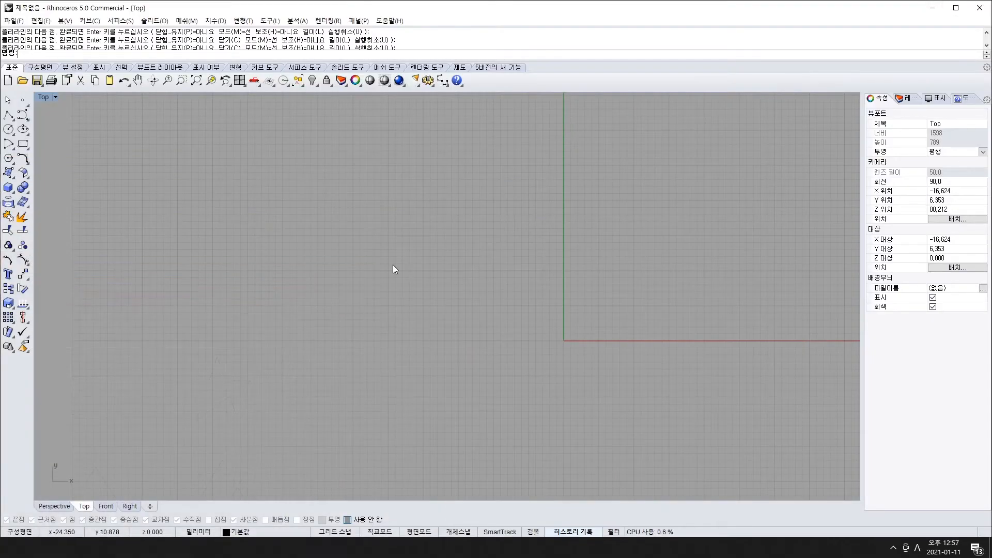
Turn on grid snap and draw a closed, stepped cross-shaped polyline with 1 mm segments in the Top view.
left_click(8, 115)
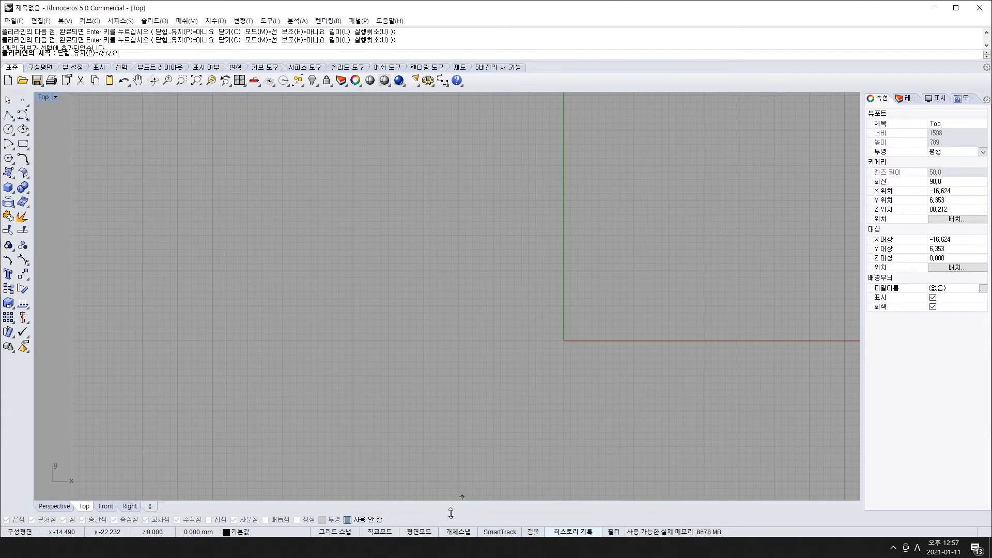
left_click(336, 532)
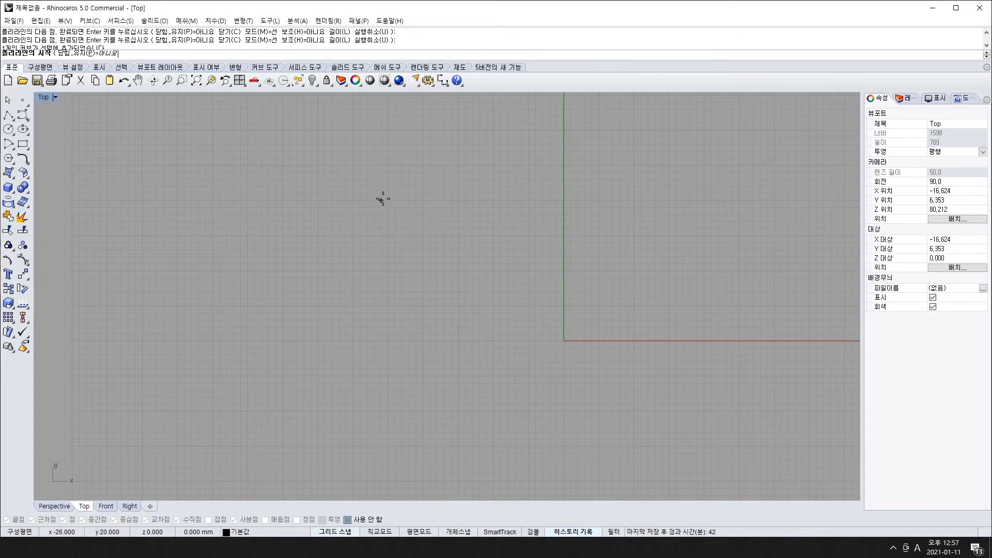
scroll(383, 199, "up", 3)
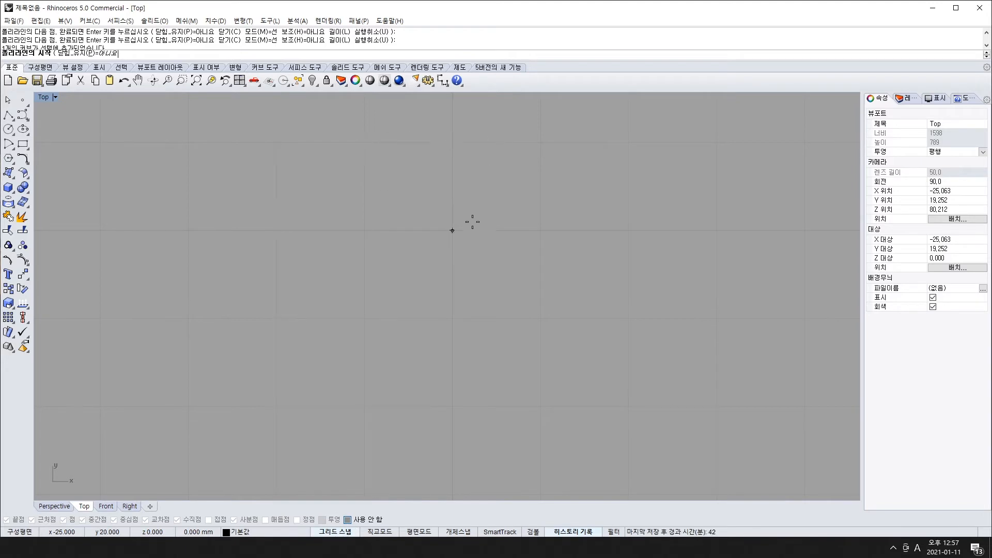
left_click(364, 231)
left_click(452, 230)
left_click(452, 318)
left_click(540, 318)
left_click(540, 406)
left_click(628, 406)
left_click(628, 319)
left_click(716, 318)
left_click(716, 231)
left_click(804, 231)
left_click(805, 142)
scroll(692, 155, "down", 5)
left_click(670, 238)
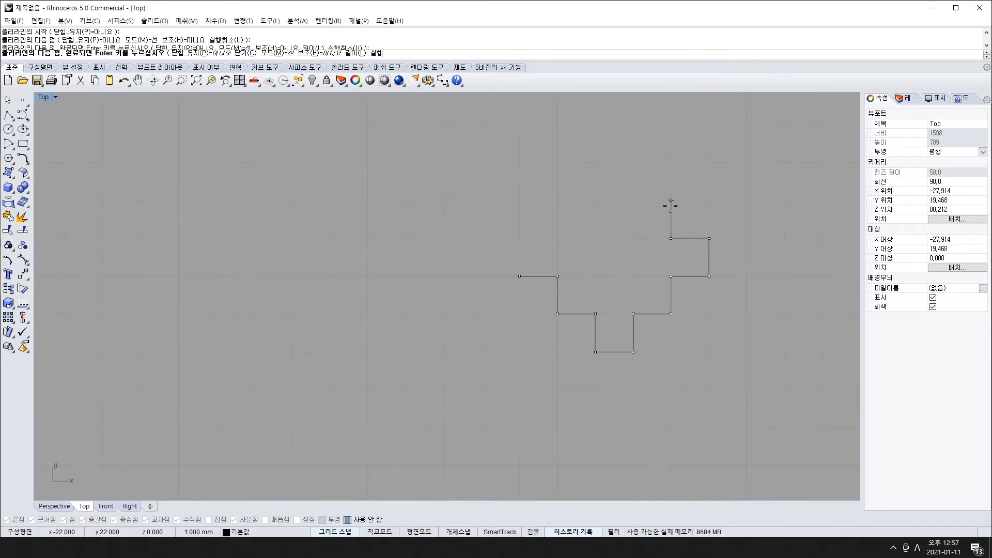
left_click(671, 200)
left_click(632, 200)
left_click(633, 162)
left_click(595, 162)
left_click(596, 200)
left_click(557, 200)
left_click(557, 239)
left_click(519, 238)
left_click(519, 276)
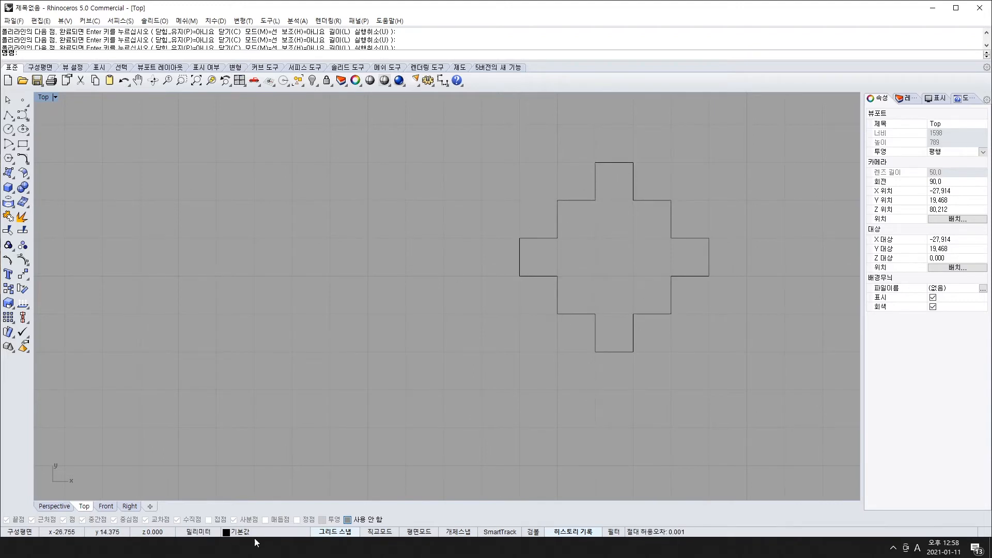
Draw an open 11-point spiraling polyline left of the stepped cross with grid snap off.
key("Return")
left_click(403, 223)
left_click(440, 248)
left_click(387, 277)
left_click(402, 334)
left_click(483, 333)
left_click(488, 276)
left_click(469, 202)
left_click(377, 159)
left_click(269, 218)
left_click(265, 353)
left_click(332, 407)
key("Return")
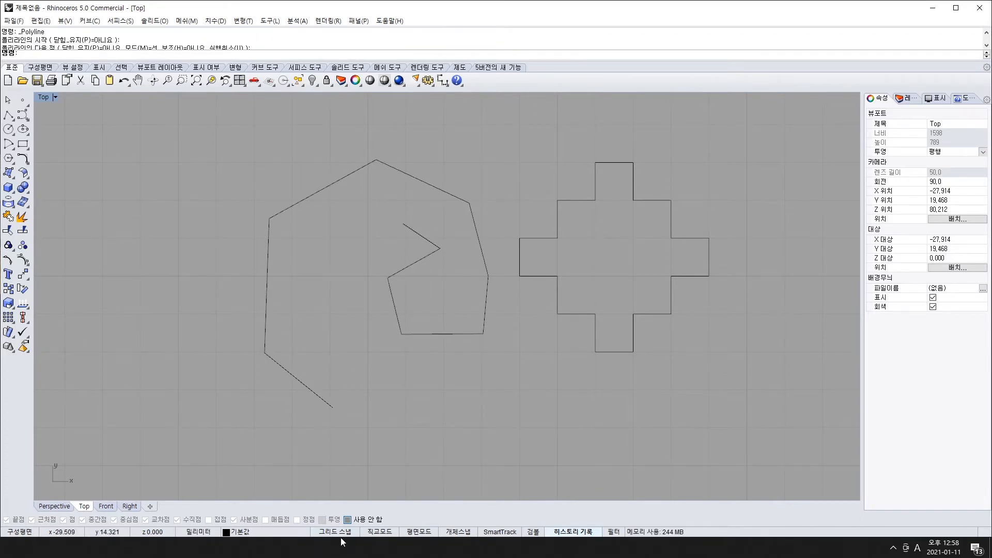
Select the spiraling polyline and the stepped cross together and delete both.
scroll(566, 355, "down", 6)
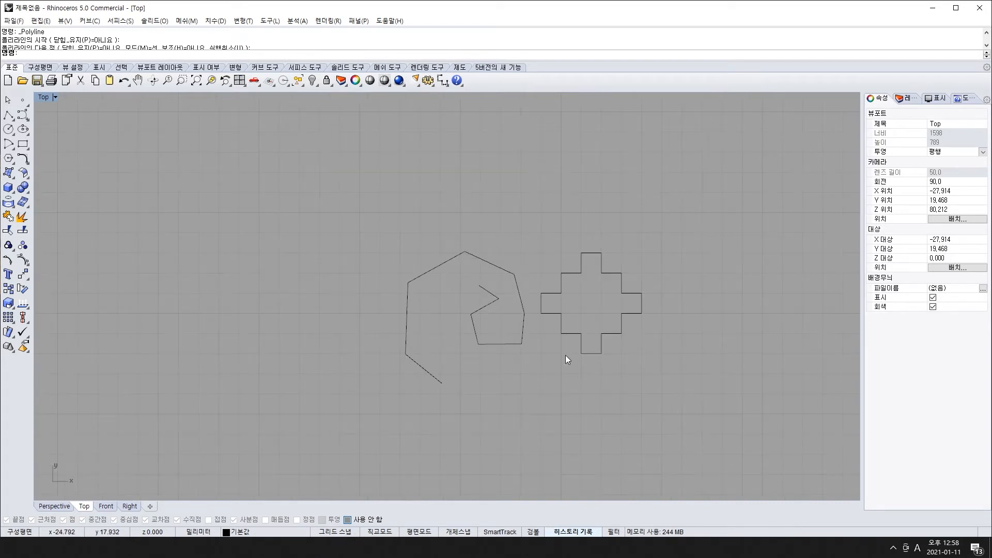
right_click_drag(565, 355, 477, 353)
left_click_drag(258, 184, 609, 445)
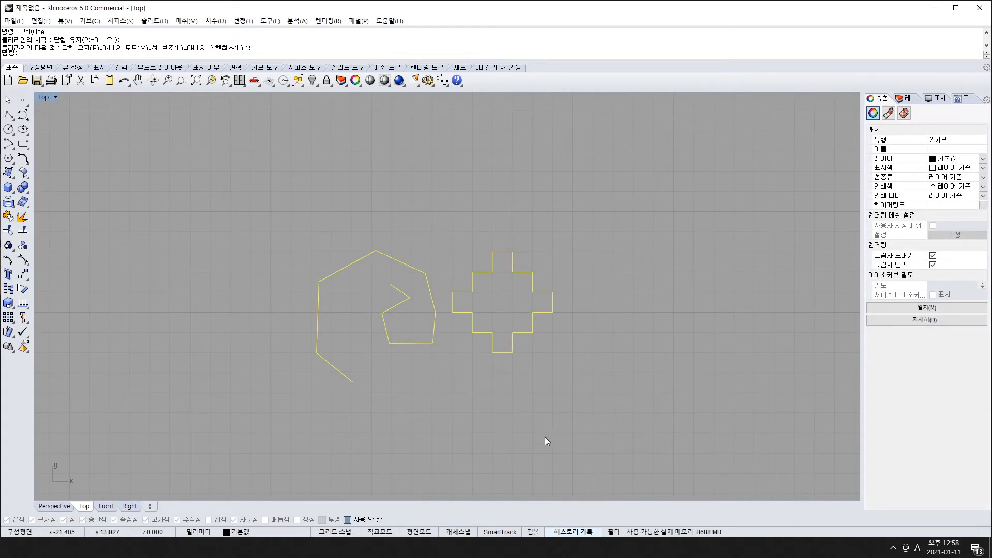
key("Delete")
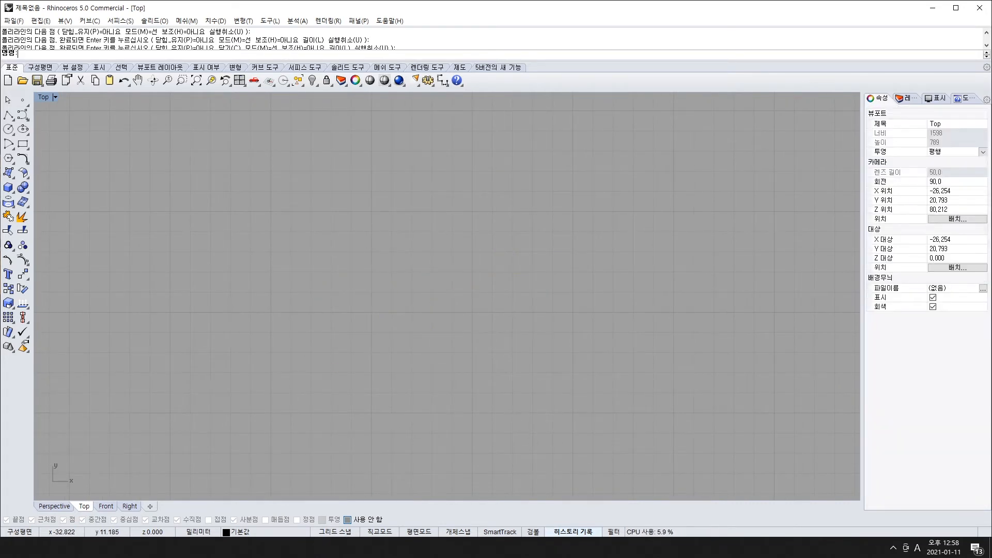
Check the shapes slide in PowerPoint, minimize it, and draw a closed 5 mm square polyline in Rhino with grid snap on.
key("alt+Tab")
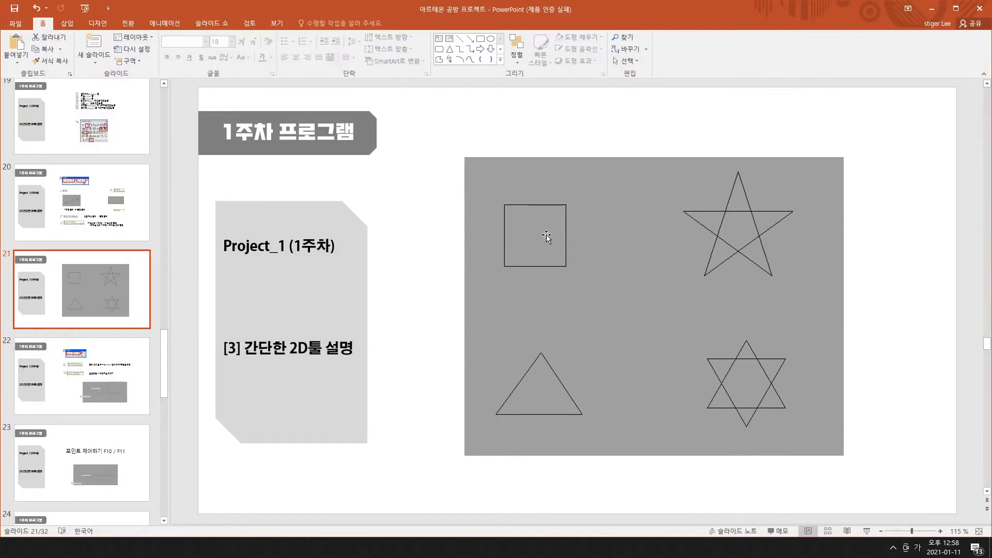
left_click(938, 7)
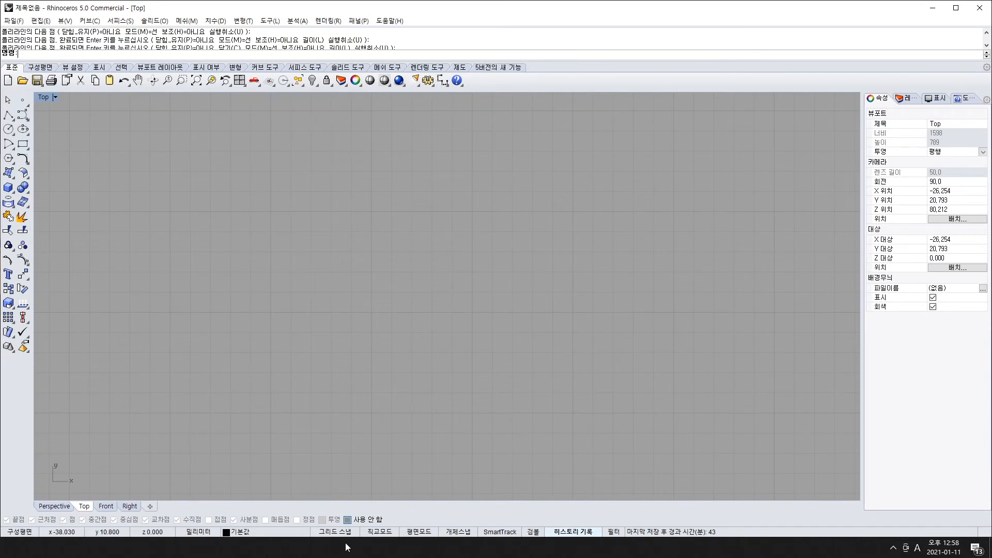
left_click(8, 115)
left_click(371, 312)
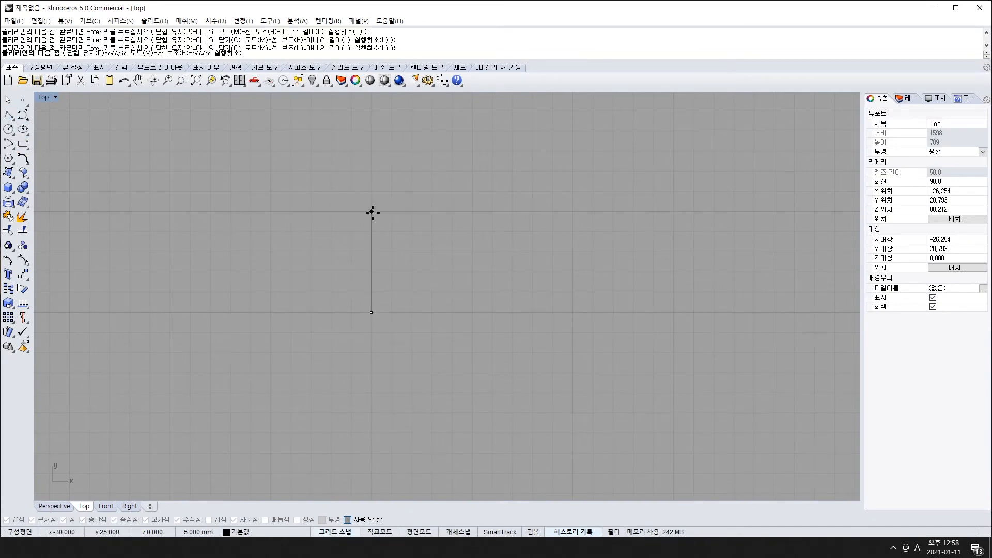
left_click(371, 211)
left_click(472, 211)
left_click(472, 312)
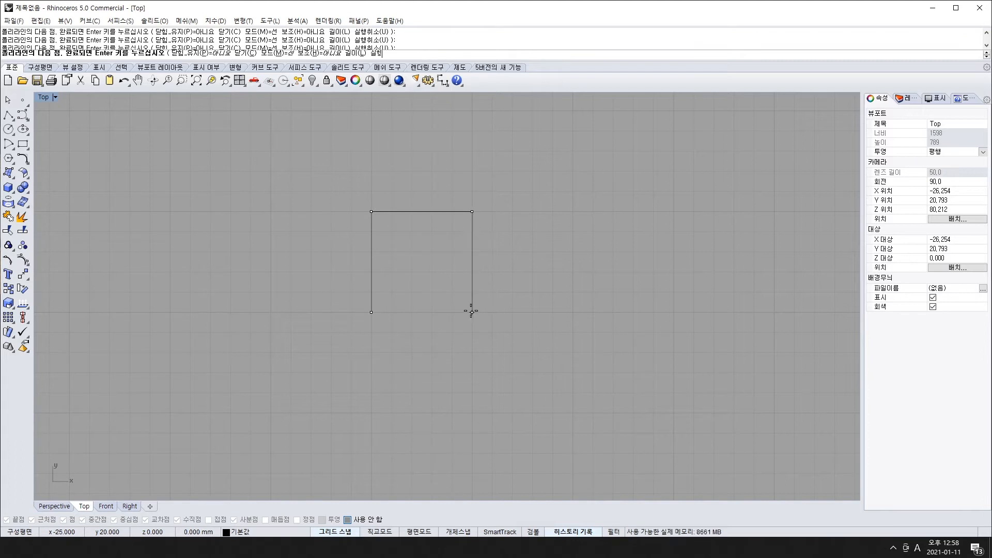
left_click(371, 312)
Draw a closed triangle polyline below the square, 6 mm wide and 5 mm high.
right_click_drag(598, 300, 458, 317)
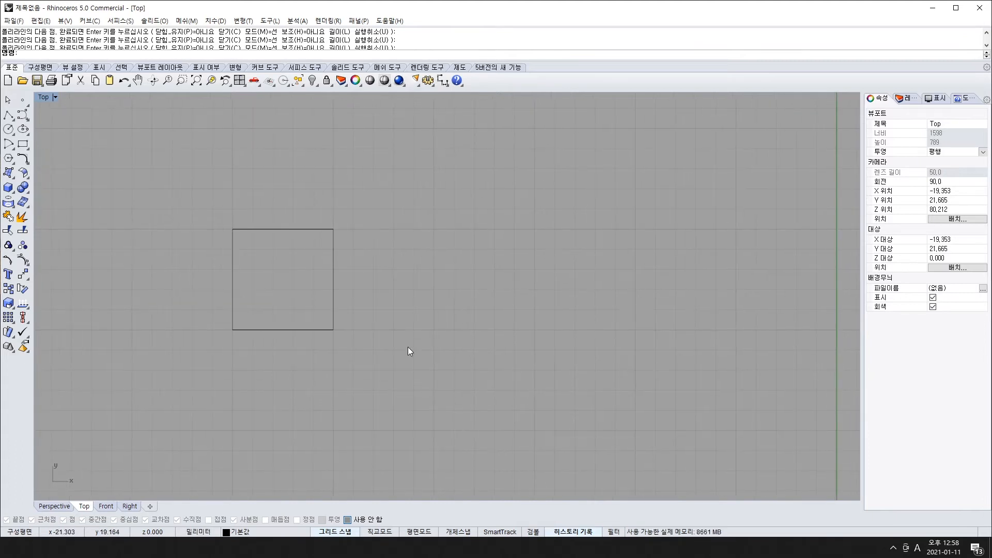
right_click_drag(242, 398, 299, 306)
scroll(303, 345, "down", 2)
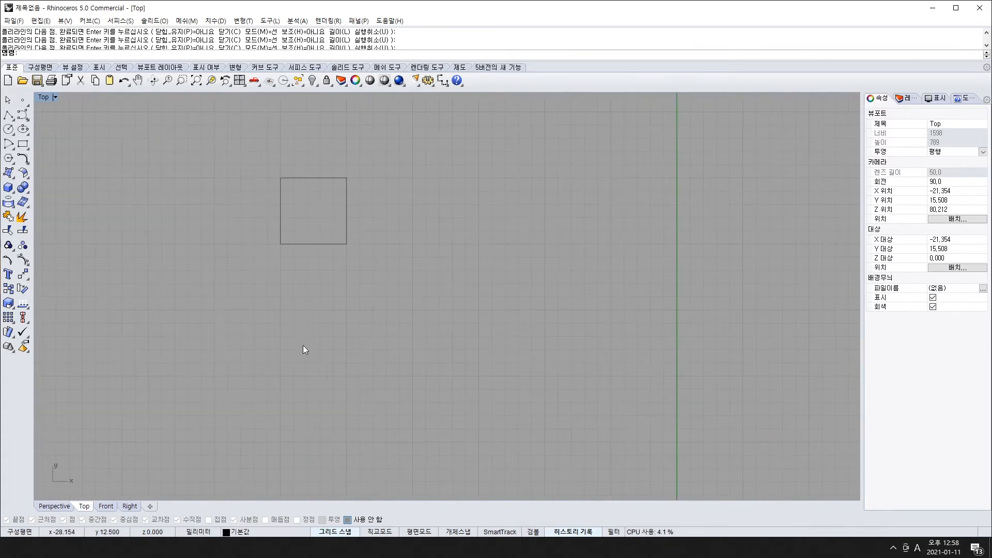
left_click(7, 114)
left_click(281, 376)
left_click(321, 310)
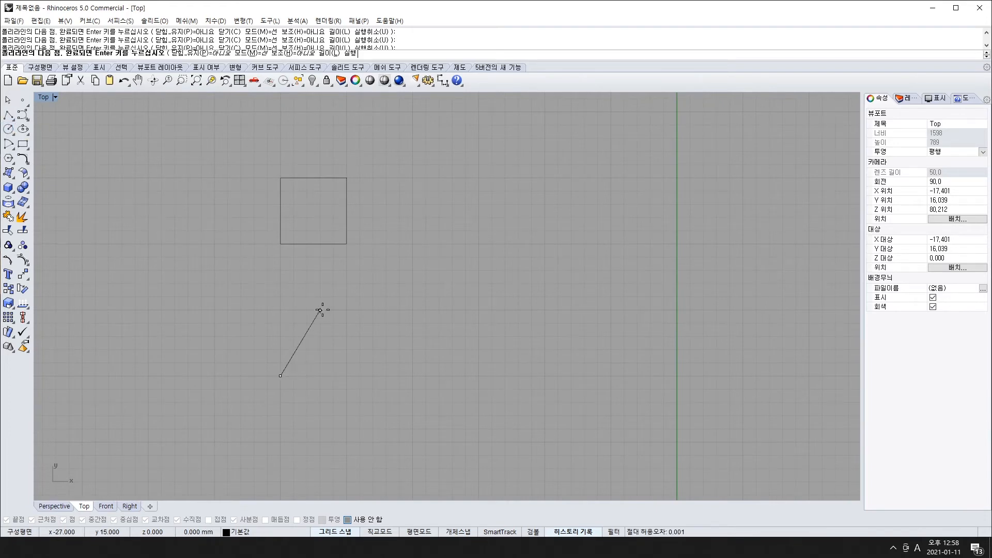
left_click(360, 376)
left_click(281, 376)
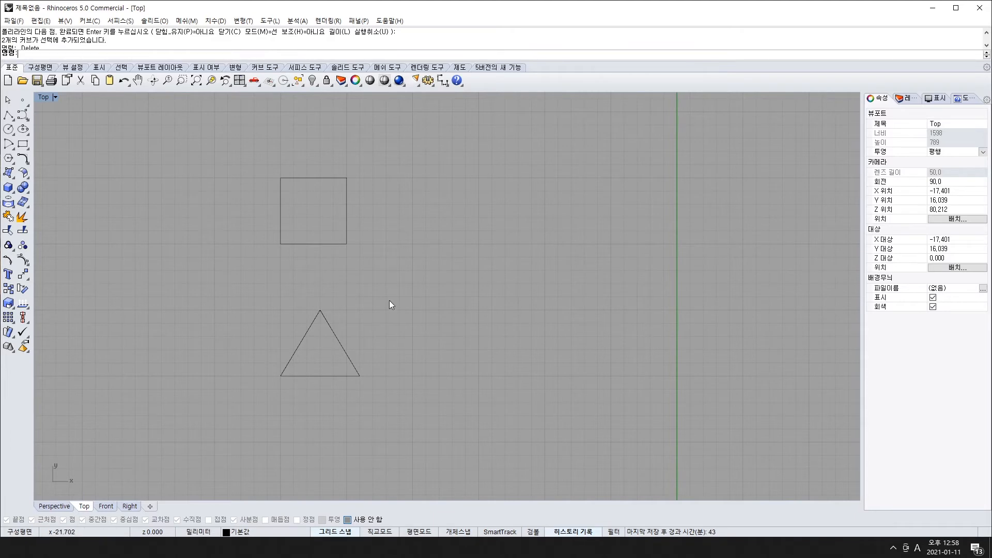
Draw a second closed triangle polyline, 6 mm wide and 5 mm high, level with the first and to its right.
right_click_drag(443, 298, 419, 308)
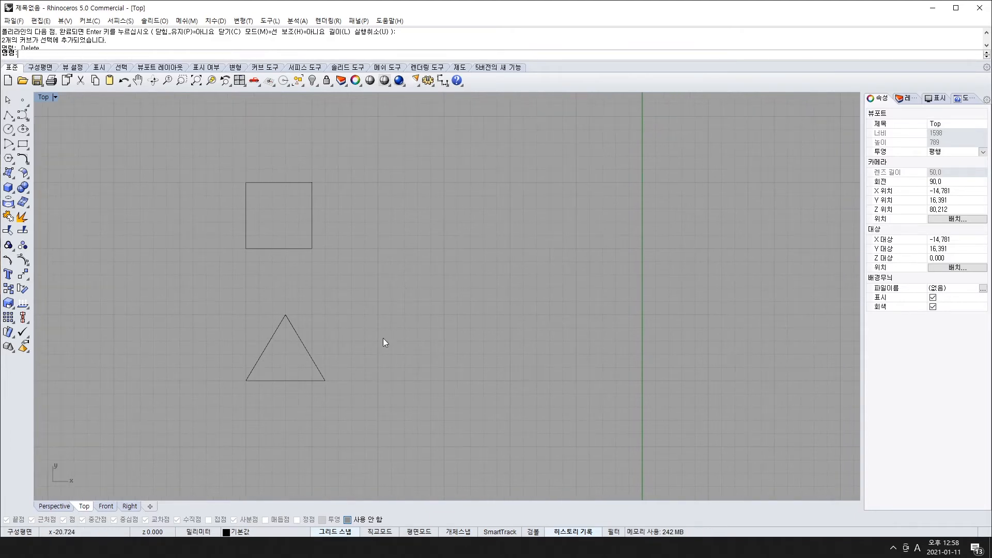
key("Return")
left_click(378, 380)
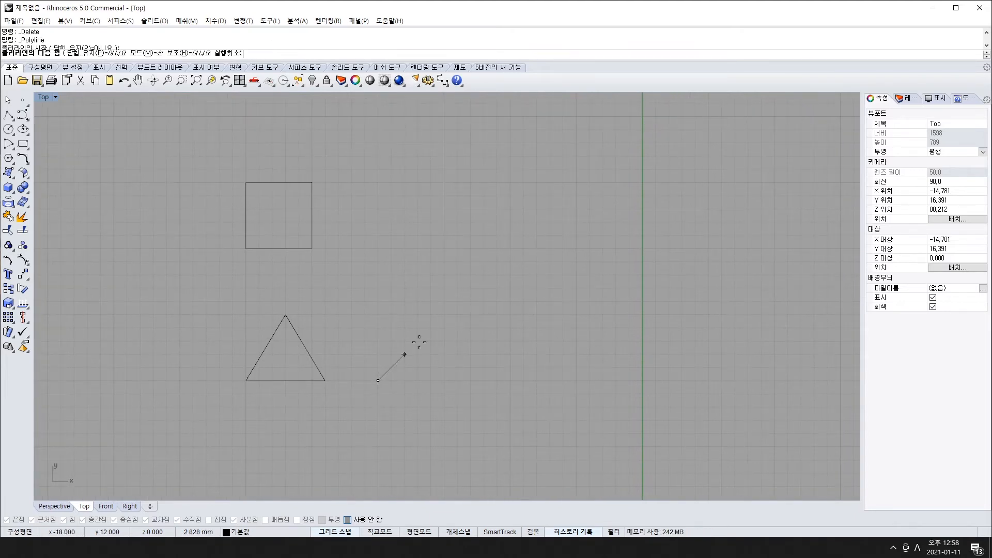
left_click(417, 315)
left_click(457, 381)
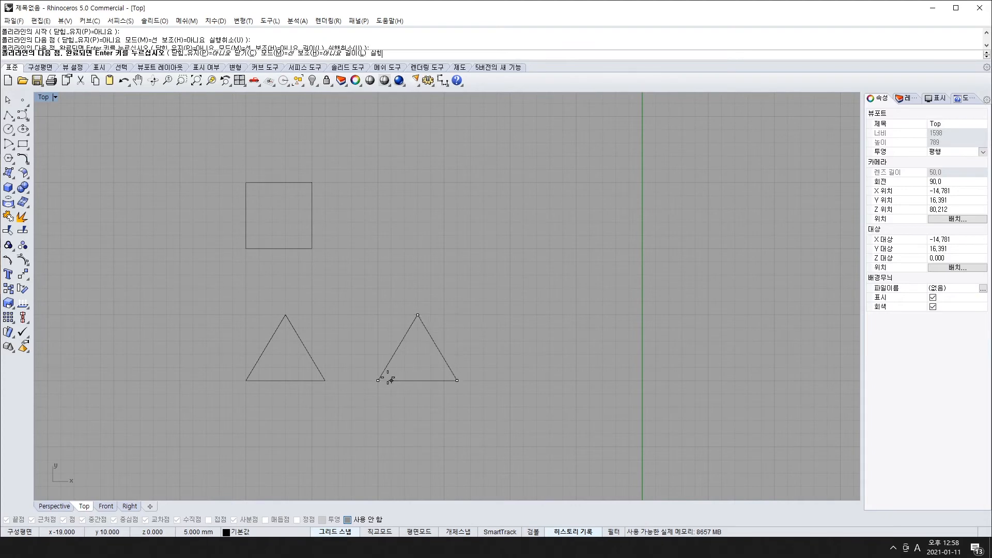
left_click(378, 380)
Draw an inverted closed triangle polyline, 6 mm wide and 5 mm high, over the second triangle to form a six-pointed star.
key("Return")
left_click(378, 327)
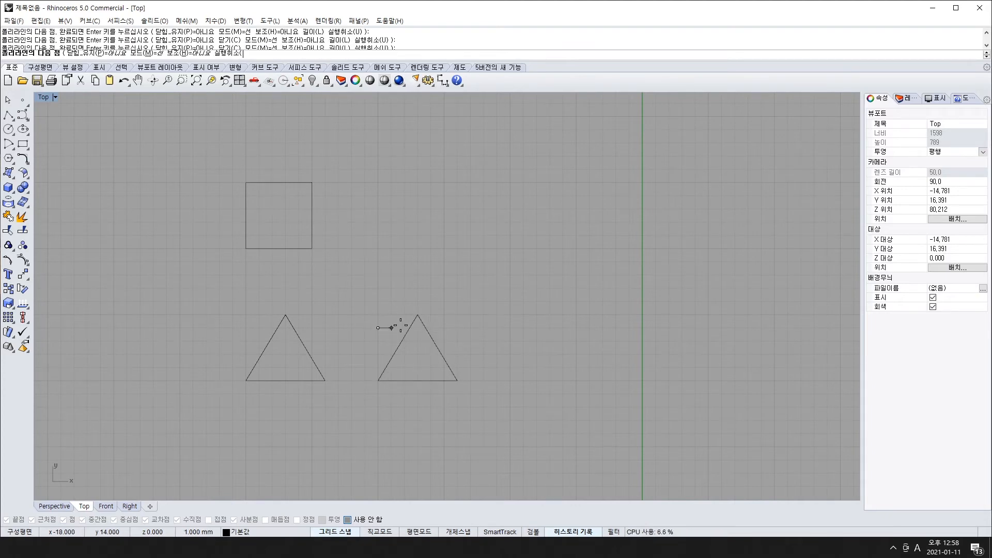
left_click(457, 327)
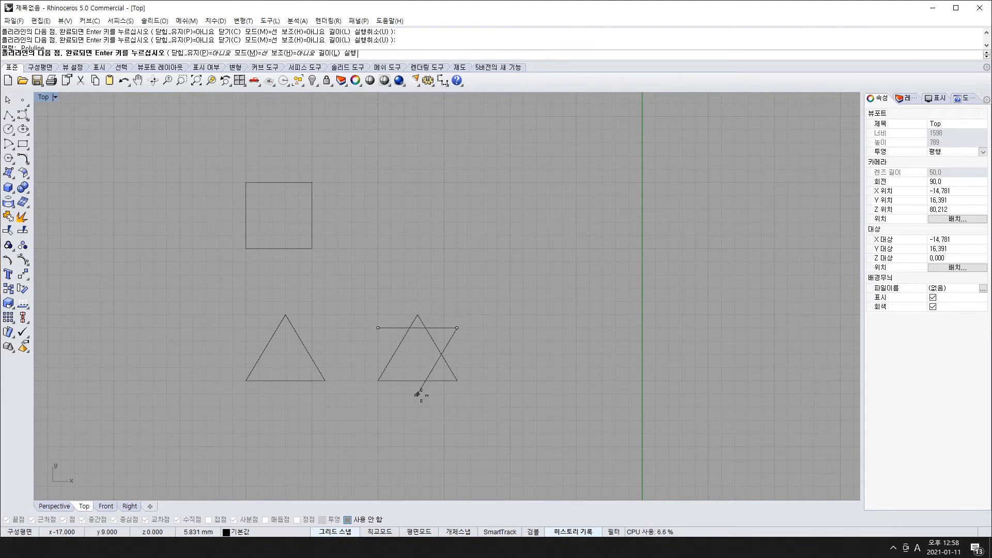
left_click(418, 394)
left_click(378, 327)
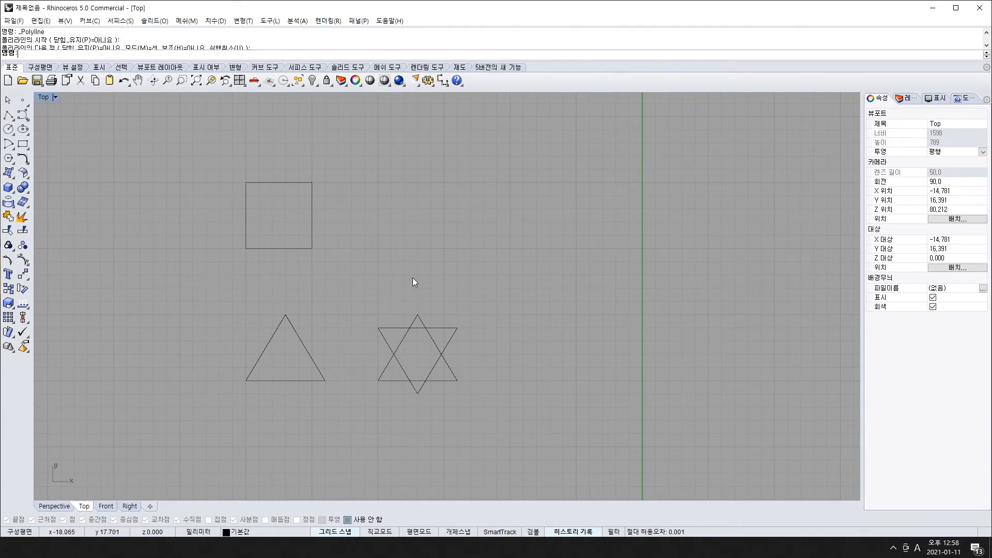
Draw a closed five-pointed star polyline above the six-pointed star, with grid snap off.
scroll(403, 232, "up", 2)
key("Return")
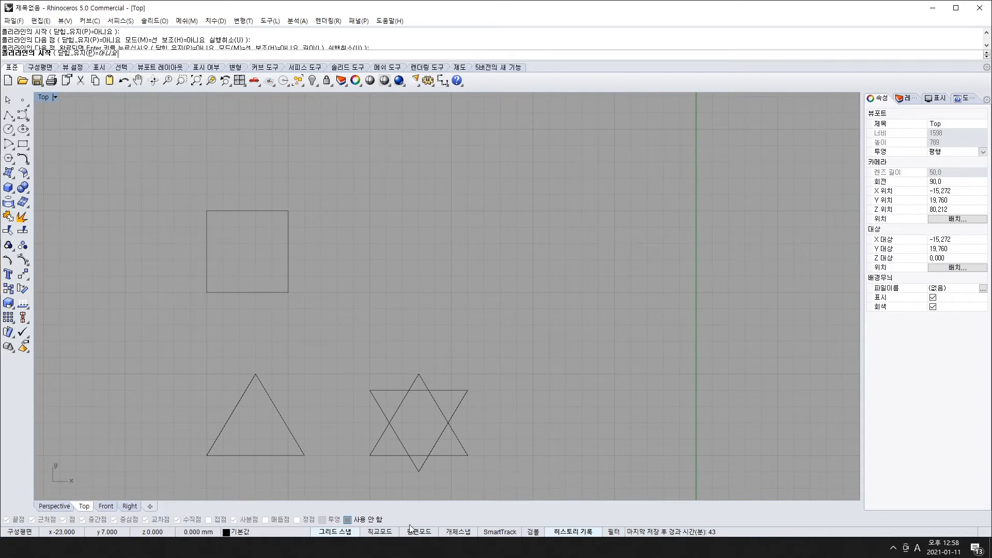
left_click(369, 302)
left_click(418, 183)
left_click(454, 306)
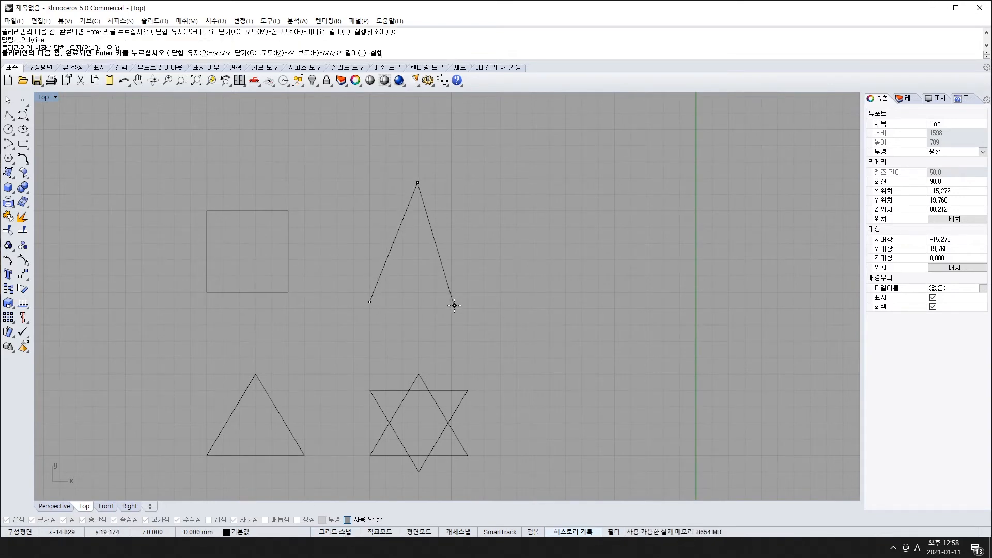
left_click(349, 214)
left_click(477, 217)
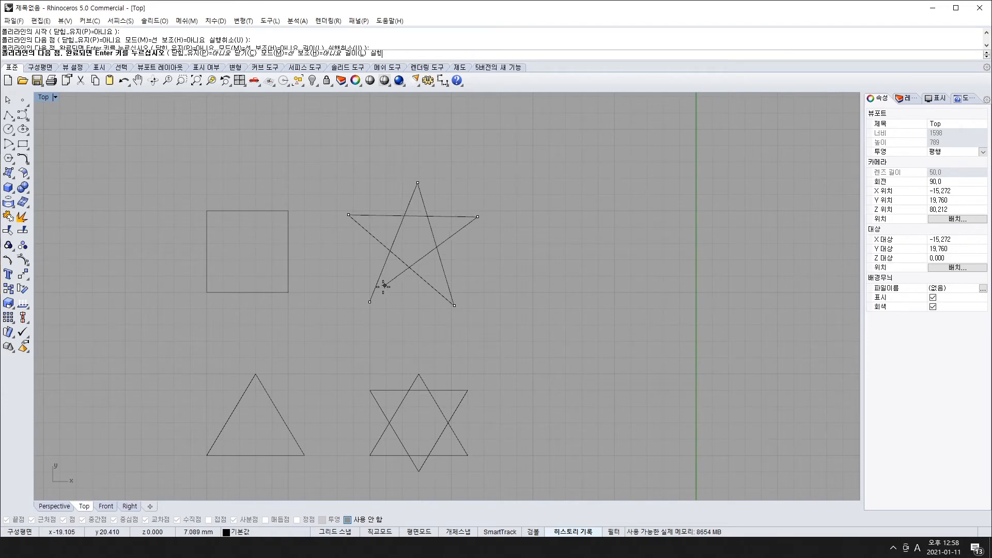
left_click(369, 302)
Check the curve slide in PowerPoint, return to Rhino, and delete the square, triangle and both stars together.
scroll(345, 314, "down", 5)
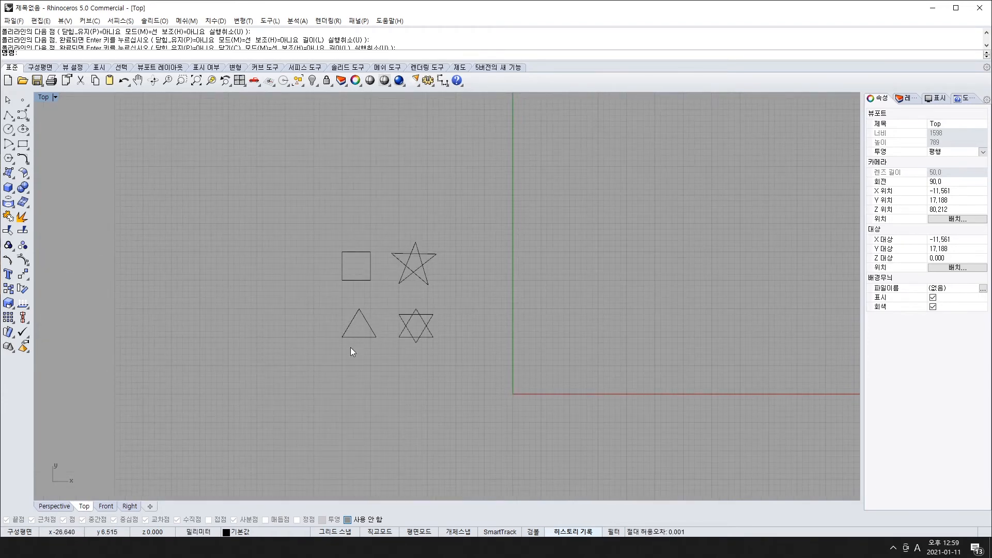
scroll(401, 319, "up", 3)
left_click_drag(235, 142, 548, 427)
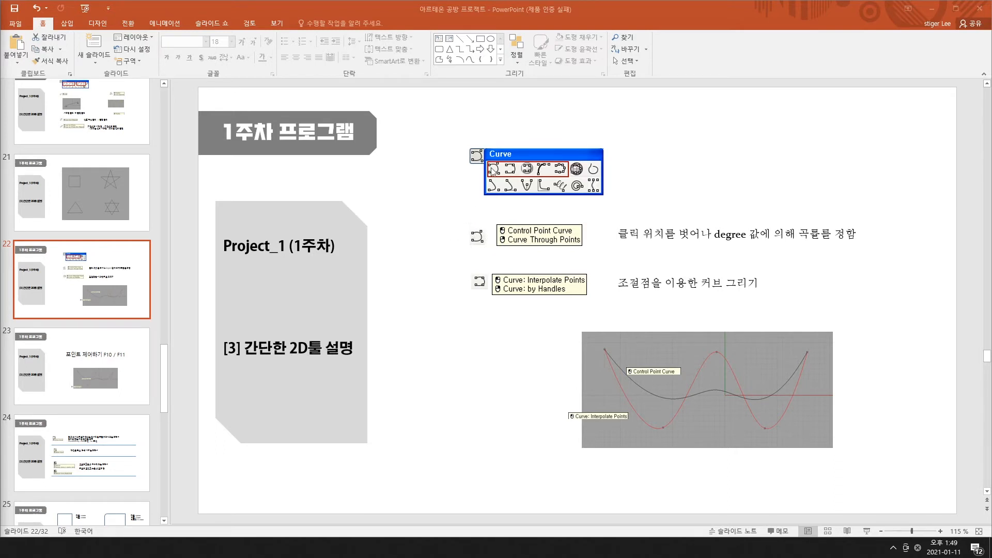
key("alt+Tab")
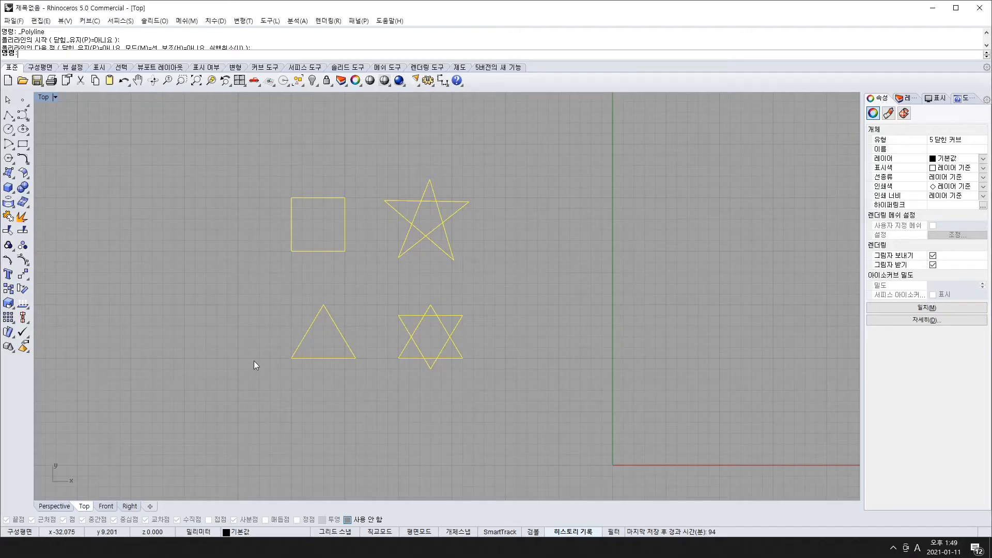
left_click_drag(195, 127, 629, 435)
key("Delete")
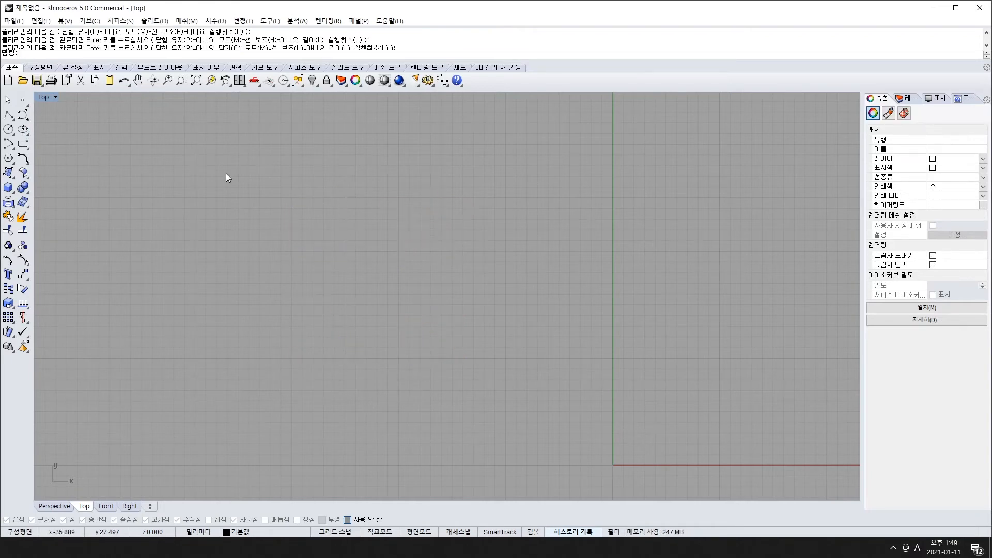
left_click(25, 161)
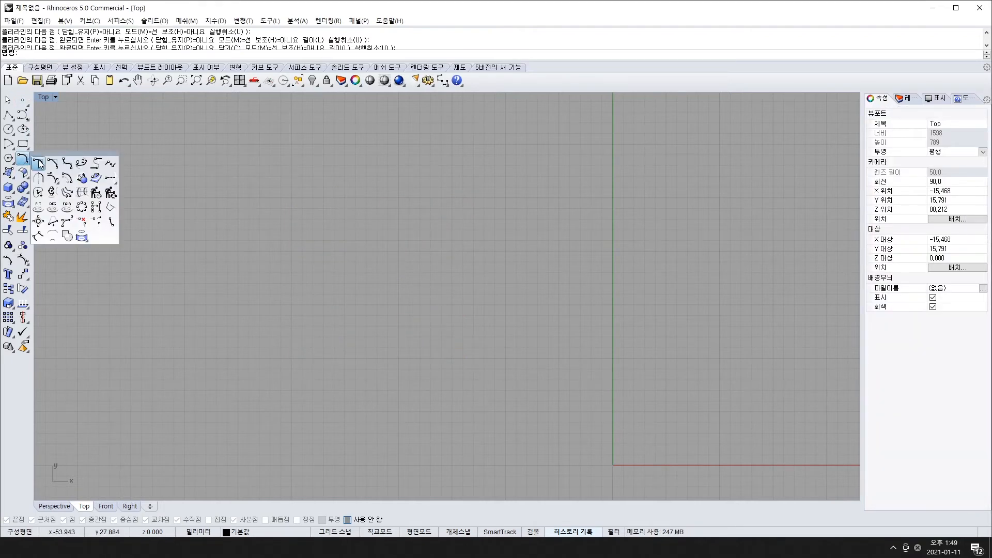
left_click_drag(65, 151, 117, 143)
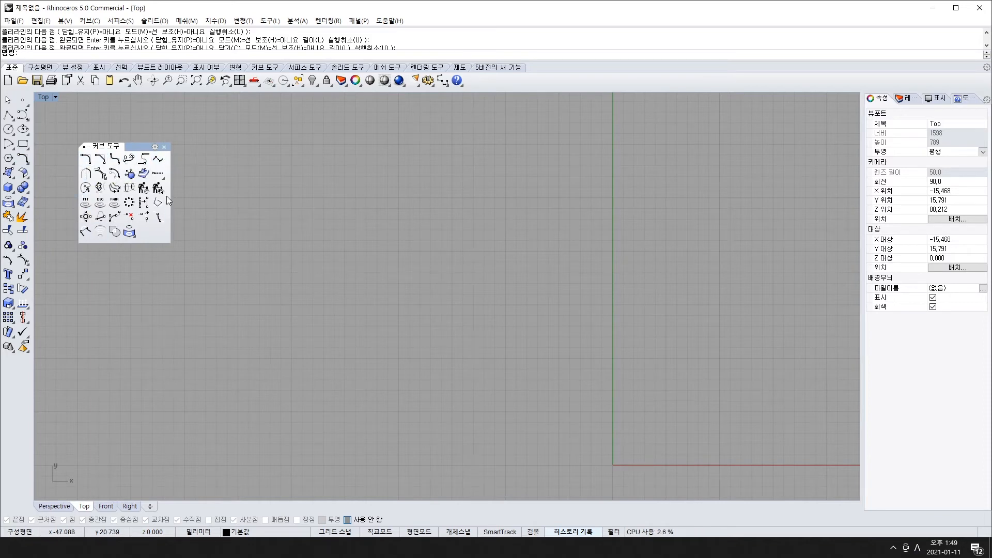
left_click(164, 148)
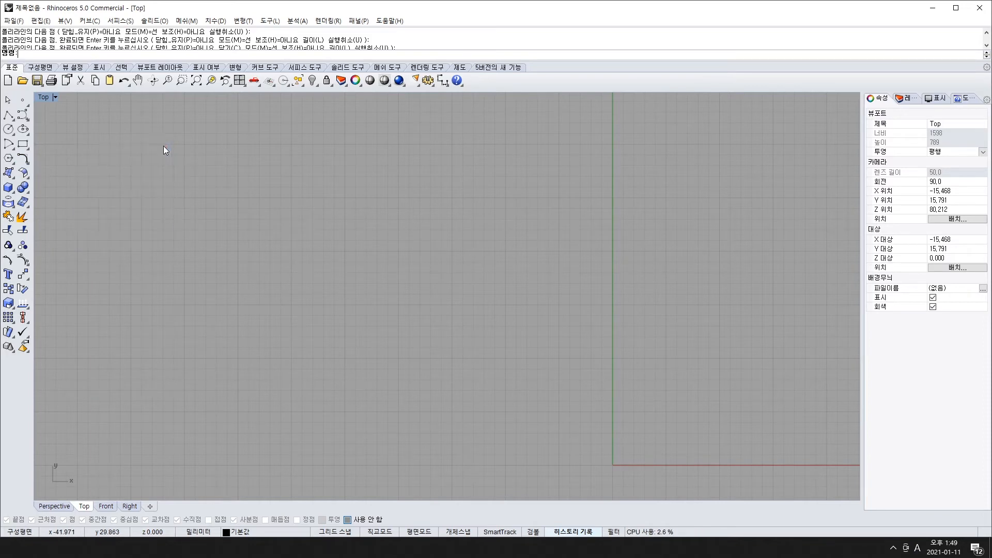
Detach the Curve tool palette to examine its drawing tools, and close it.
left_click(24, 118)
left_click_drag(65, 110, 121, 125)
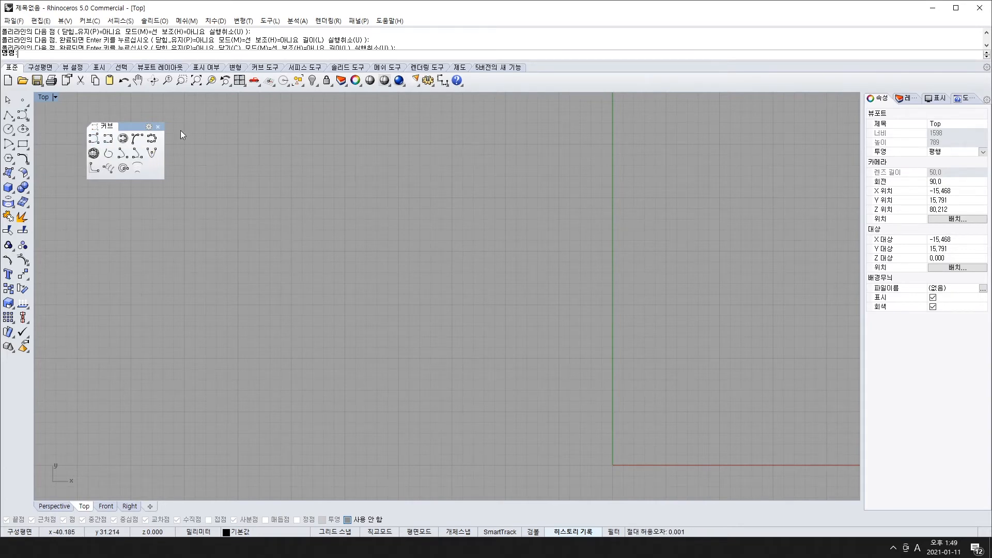
left_click(158, 126)
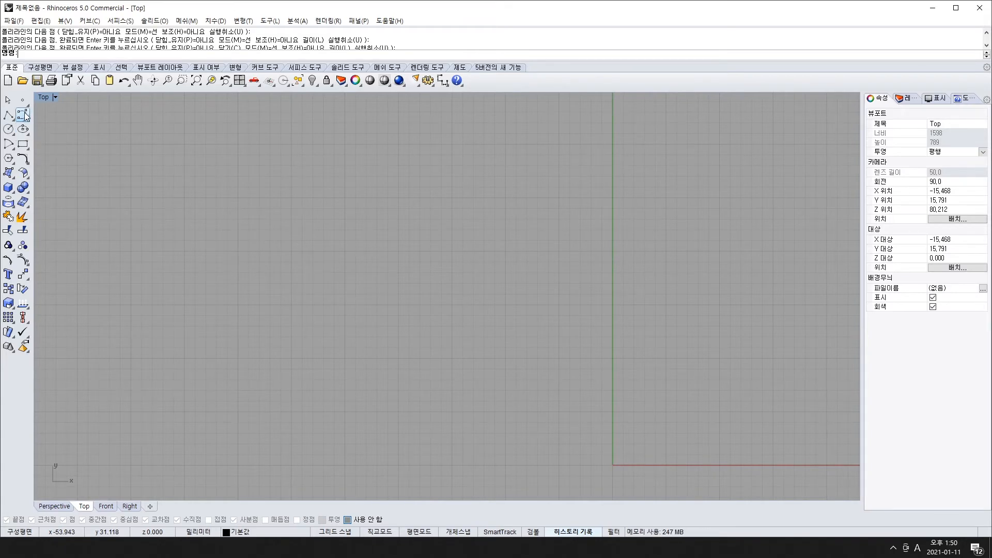
Draw a large closed Control Point Curve from five points in the Top view and turn on its control points.
left_click(24, 114)
left_click(186, 243)
left_click(351, 152)
left_click(487, 308)
left_click(305, 437)
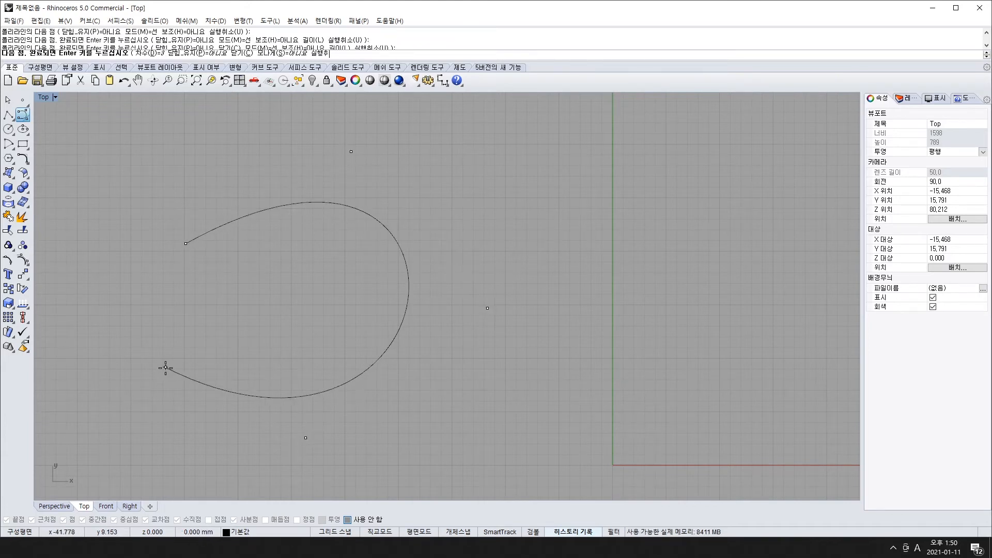
left_click(165, 367)
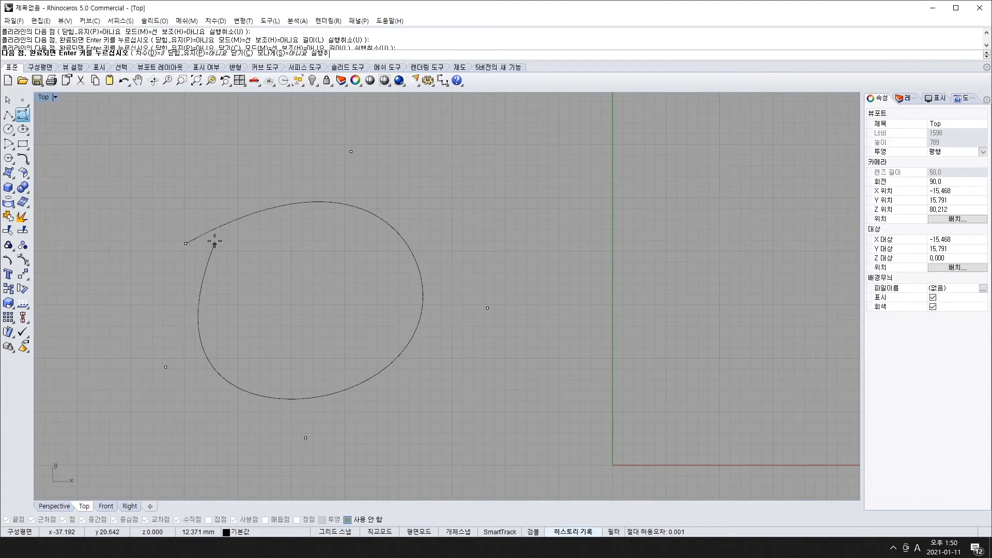
left_click(185, 243)
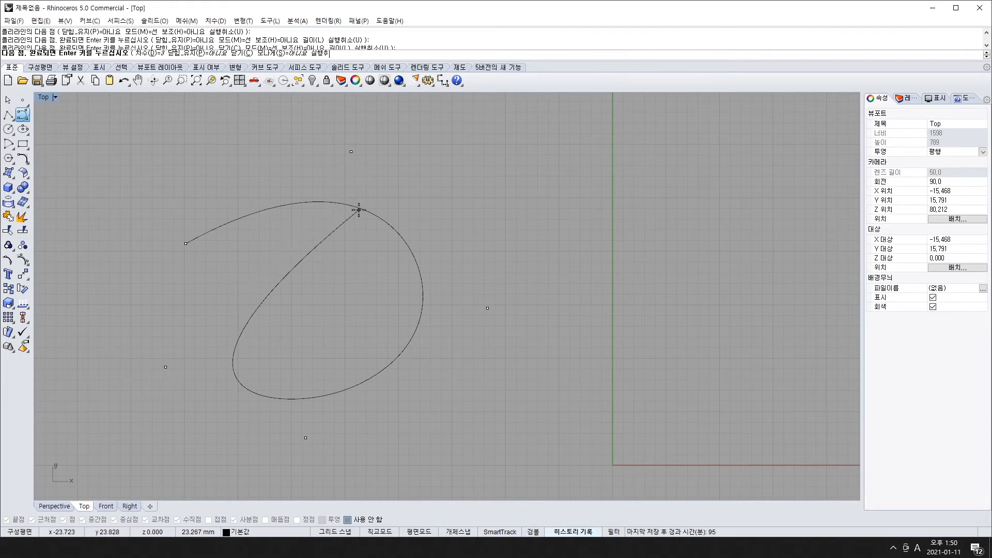
left_click(191, 251)
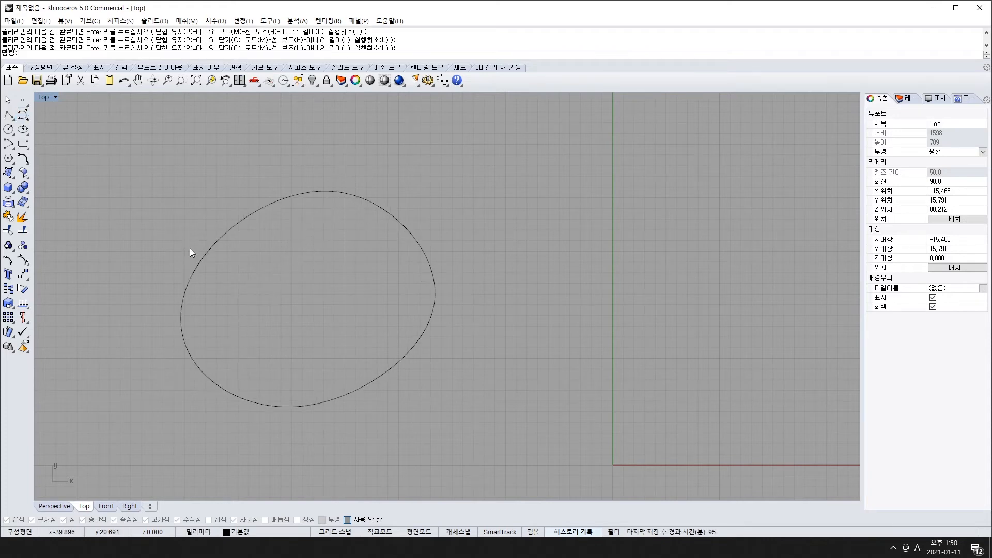
left_click(244, 217)
key("F10")
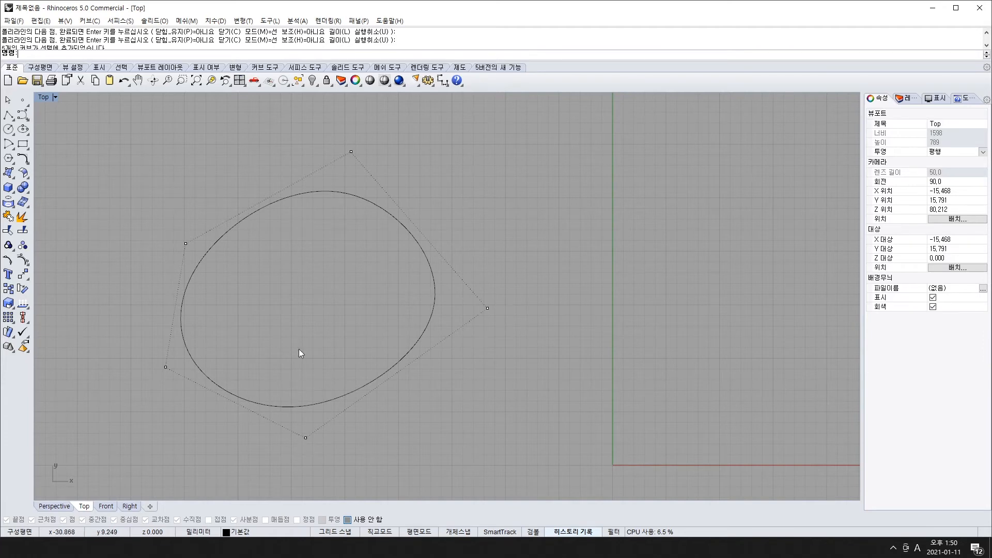
Draw a closed Interpolate Points curve through five points, right of the first curve, and turn on its control points.
left_click(25, 118)
left_click(53, 122)
left_click(504, 169)
left_click(657, 154)
left_click(727, 239)
left_click(613, 291)
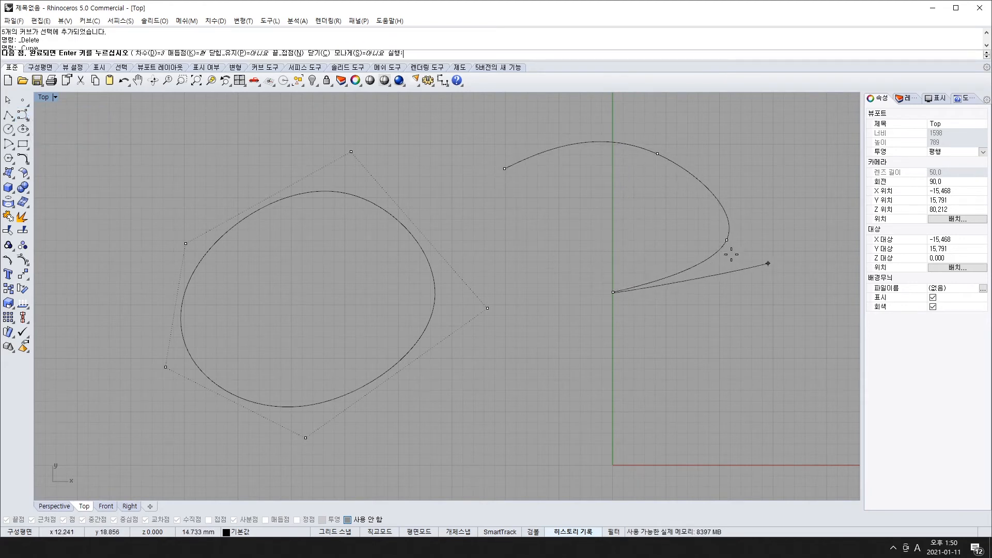
left_click(505, 241)
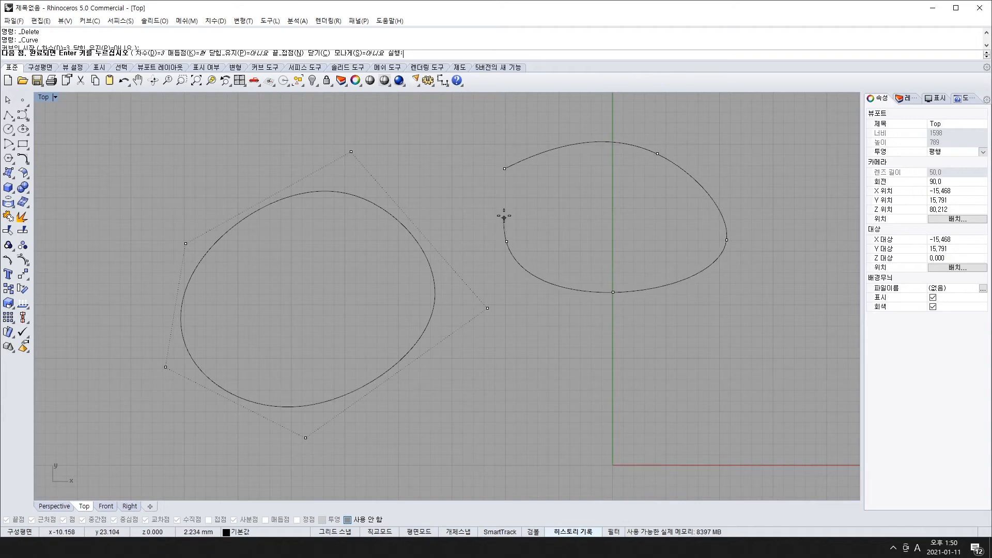
left_click(506, 169)
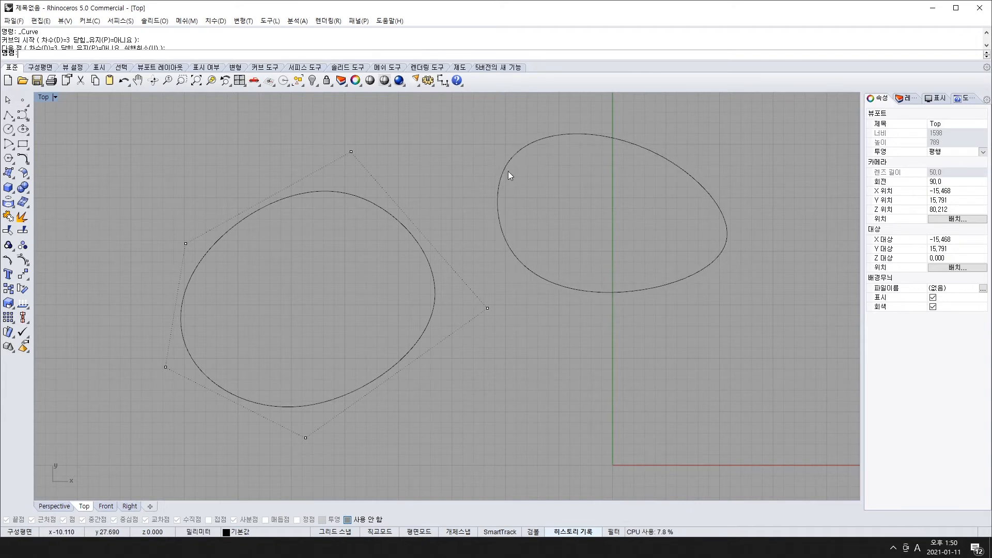
left_click(510, 159)
key("F10")
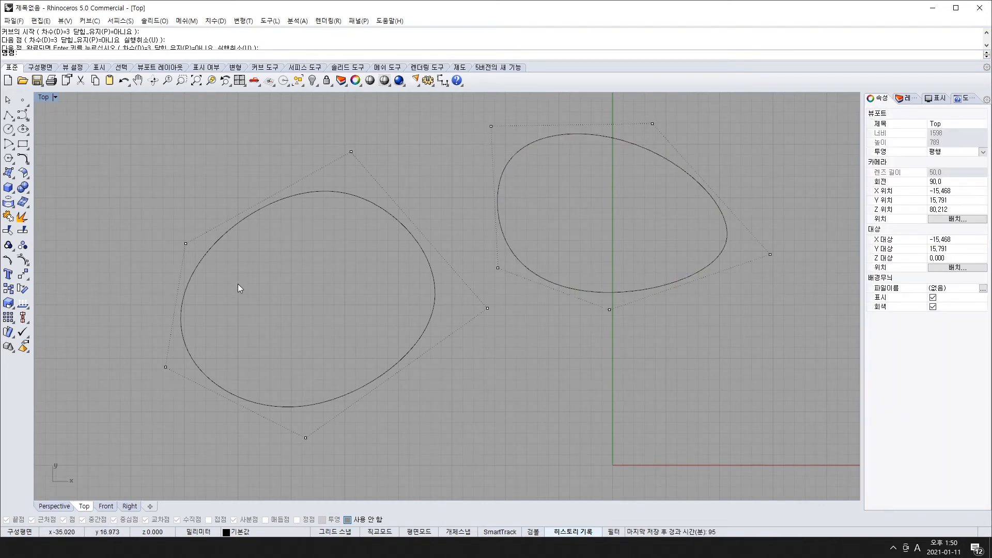
Draw a smaller closed Control Point Curve from five points around the origin and turn on its control points.
left_click(22, 114)
left_click(563, 430)
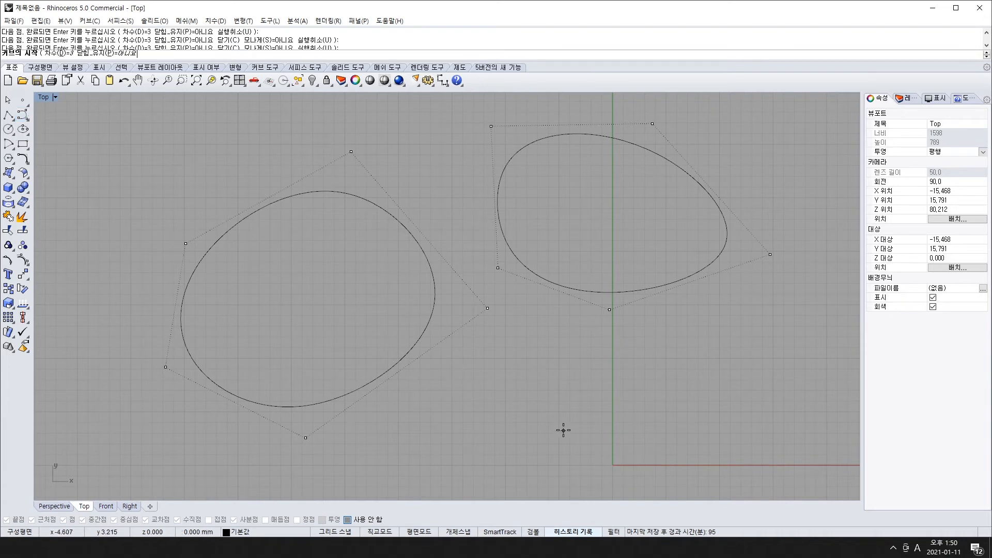
left_click(667, 368)
left_click(757, 452)
left_click(633, 493)
right_click_drag(622, 437, 595, 366)
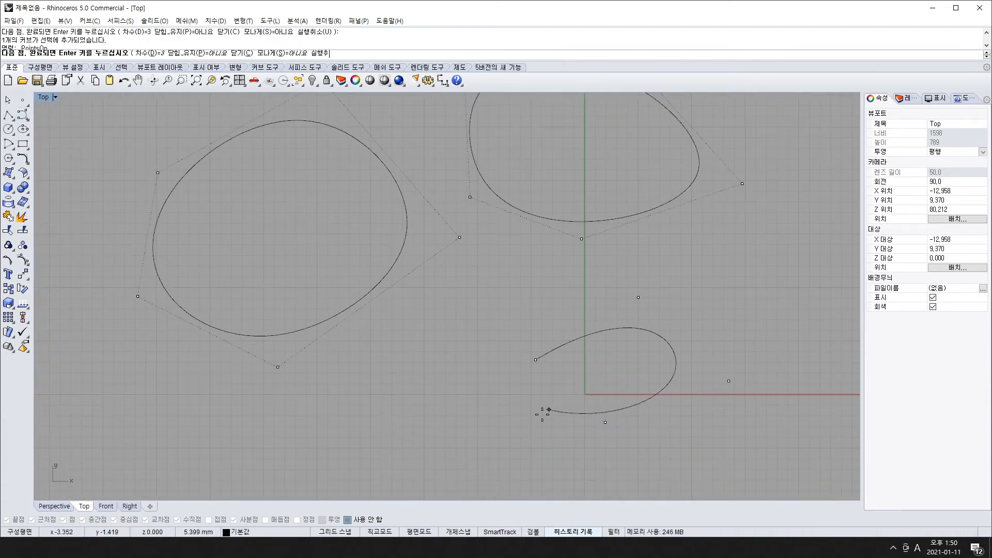
left_click(545, 399)
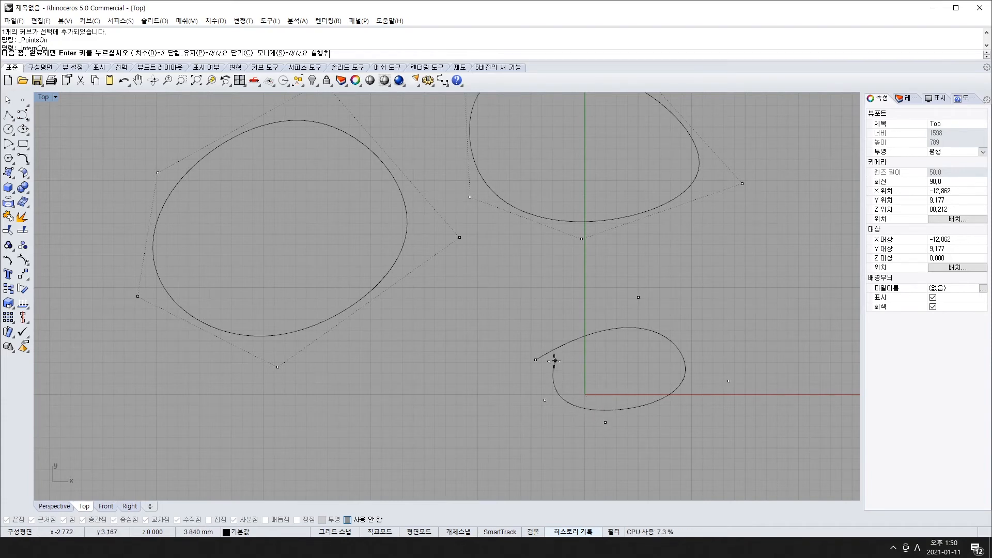
left_click(537, 360)
left_click(546, 364)
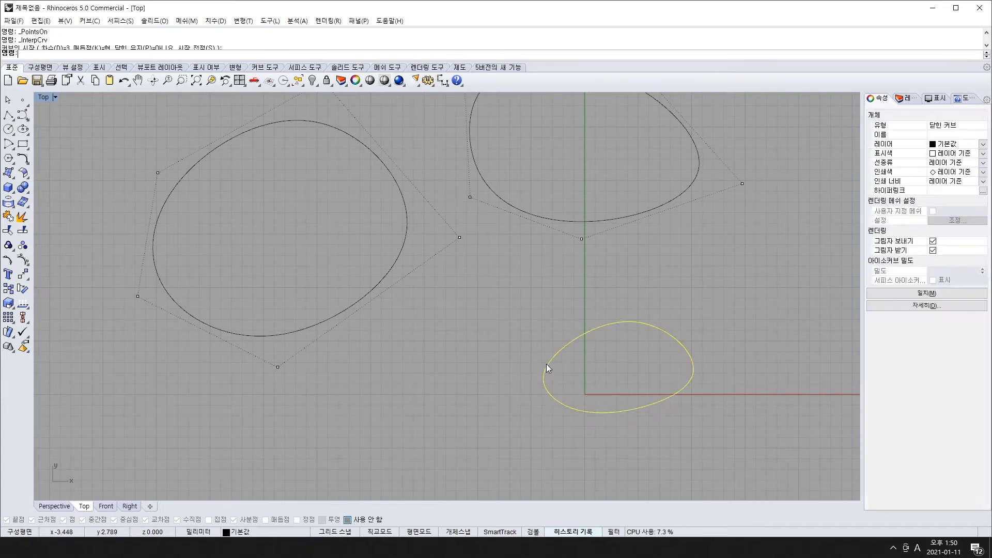
key("F10")
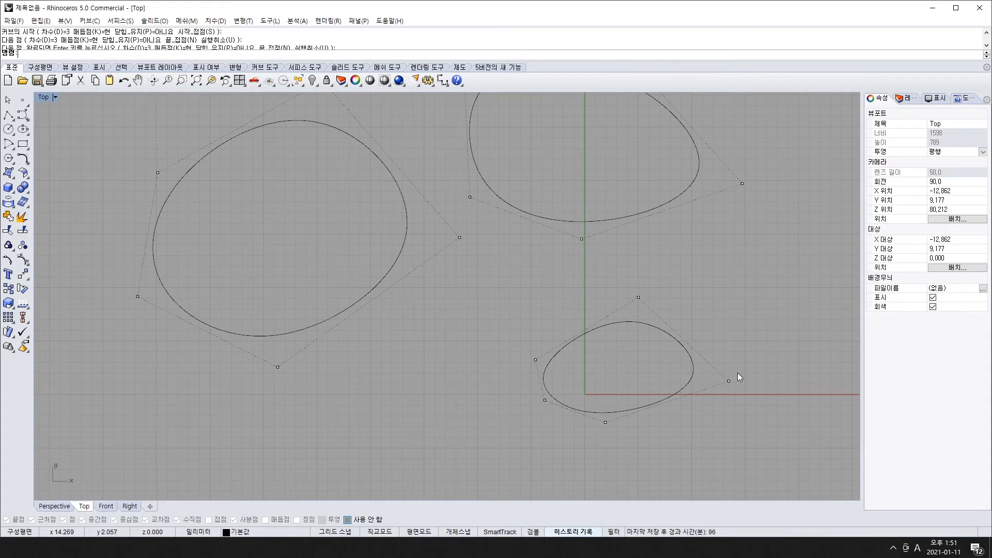
Draw a small closed Interpolate Points curve through five points above the first curve and show its control points.
right_click_drag(637, 249, 623, 377)
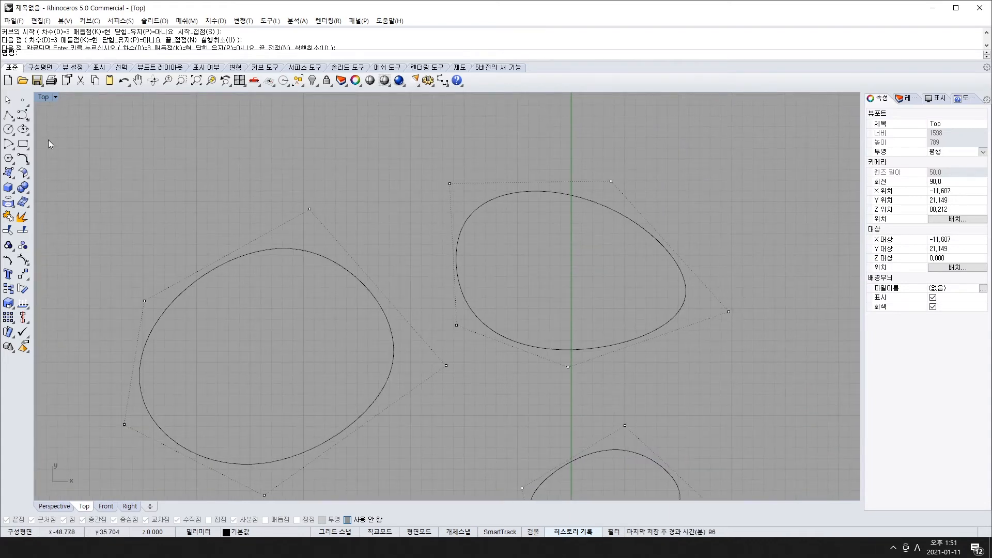
left_click(25, 115)
left_click(58, 121)
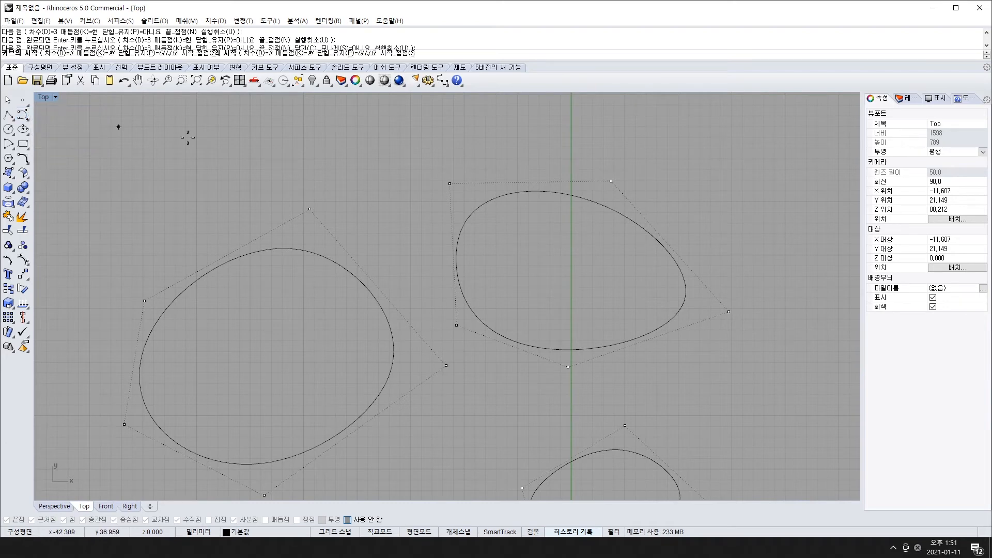
left_click(363, 126)
left_click(445, 129)
left_click(428, 210)
left_click(365, 194)
left_click(316, 135)
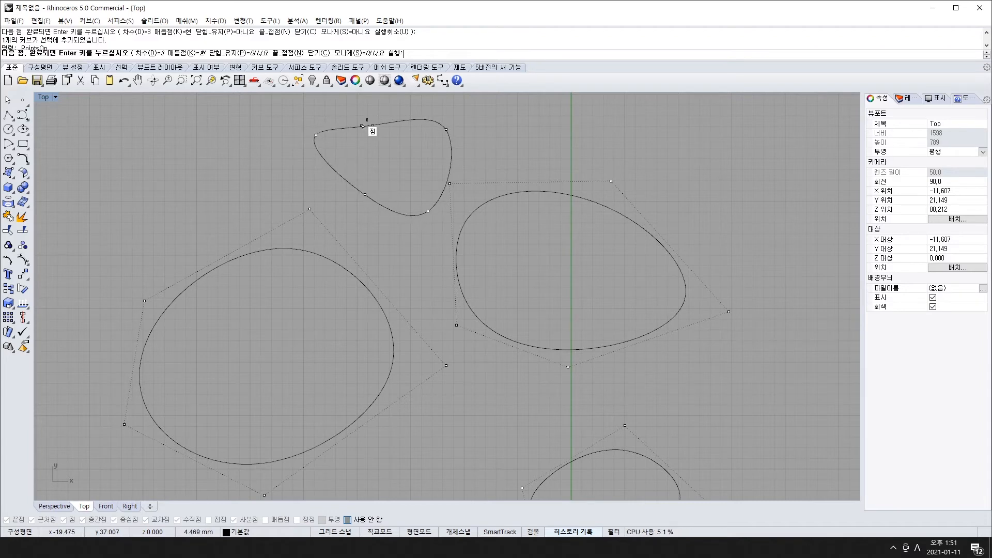
left_click(363, 126)
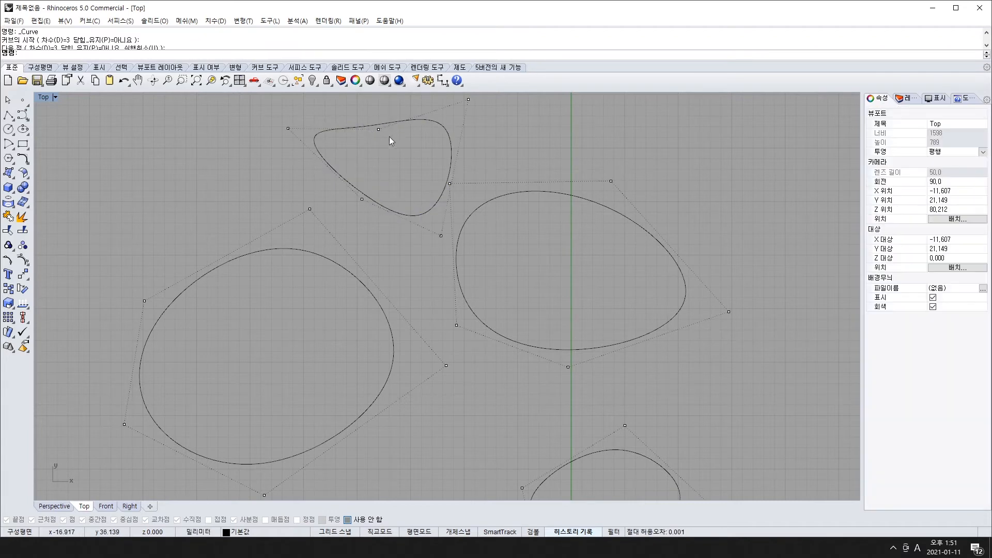
Turn off the control points and delete both Interpolate Points curves, keeping the two Control Point Curves.
key("Escape")
left_click(451, 145)
key("Delete")
left_click_drag(609, 180, 572, 240)
key("Delete")
Select the two remaining closed Control Point Curves and delete them.
right_click_drag(268, 336, 315, 334)
left_click(29, 123)
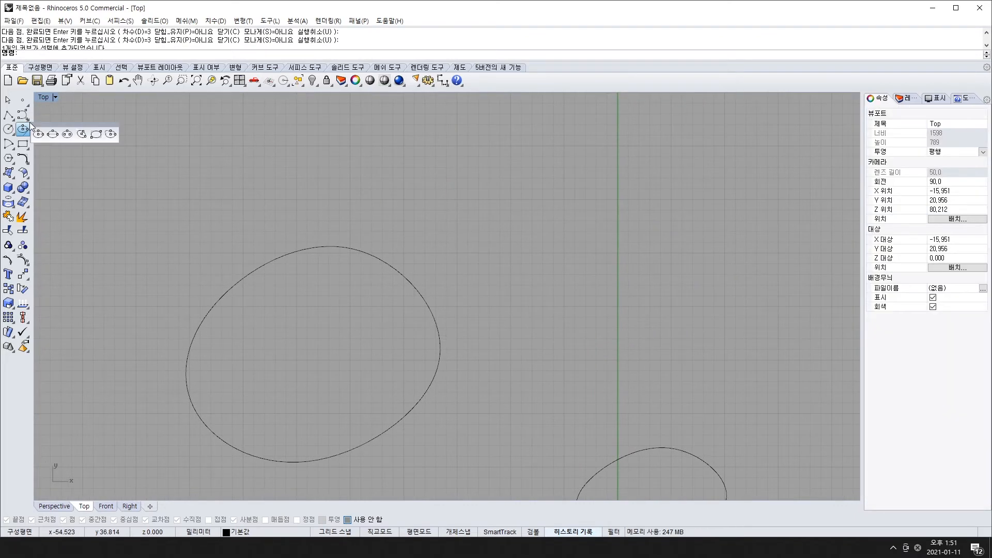
left_click(26, 118)
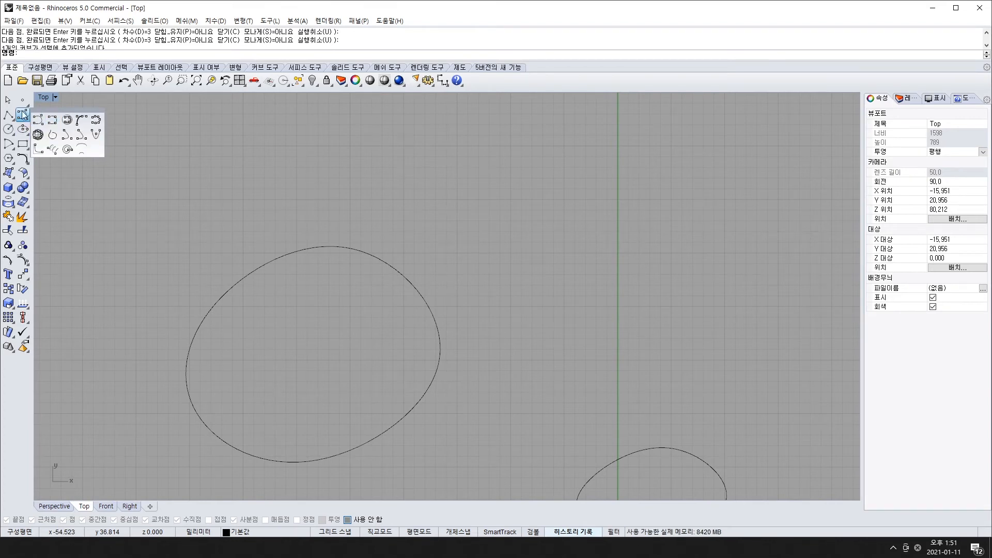
left_click(369, 252)
scroll(592, 340, "down", 4)
left_click_drag(590, 271, 261, 374)
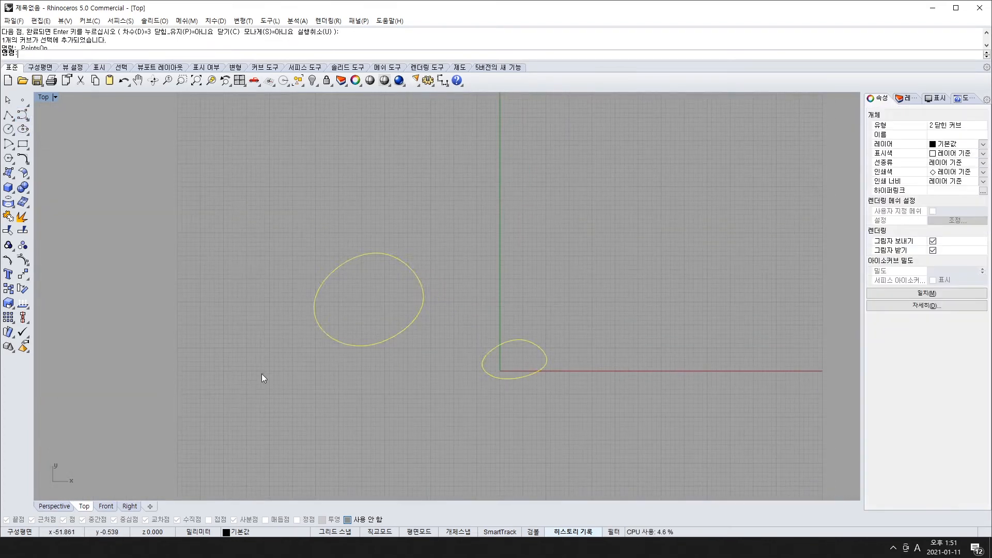
key("Delete")
Draw an open, wavy Control Point Curve from twelve points looping around the origin.
right_click_drag(382, 269, 334, 348)
scroll(443, 372, "up", 6)
right_click_drag(460, 380, 419, 302)
right_click_drag(442, 449, 413, 358)
scroll(409, 372, "up", 2)
left_click(25, 118)
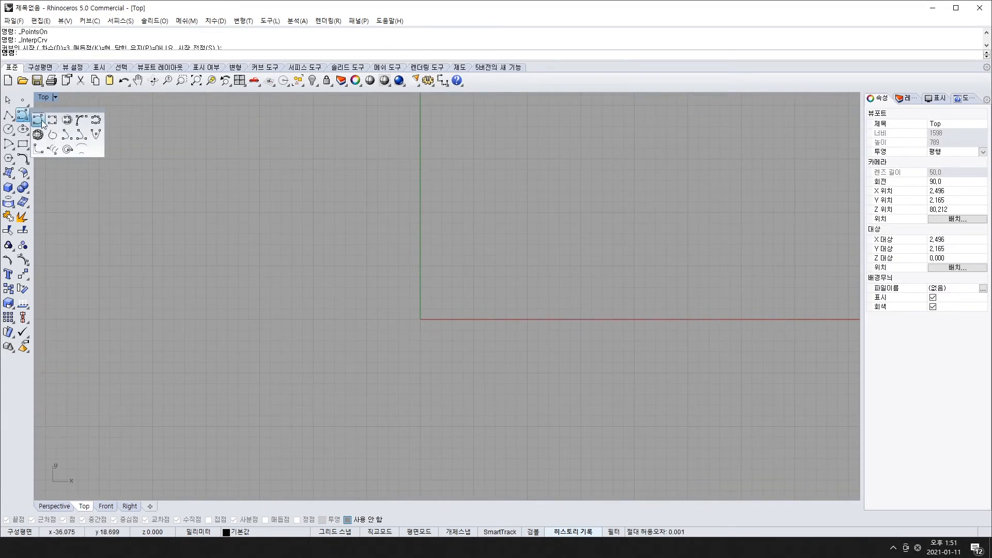
left_click(38, 120)
left_click(227, 159)
left_click(300, 368)
left_click(423, 176)
left_click(496, 366)
left_click(680, 188)
left_click(756, 150)
left_click(769, 319)
left_click(619, 437)
left_click(372, 355)
left_click(237, 426)
left_click(106, 351)
left_click(195, 249)
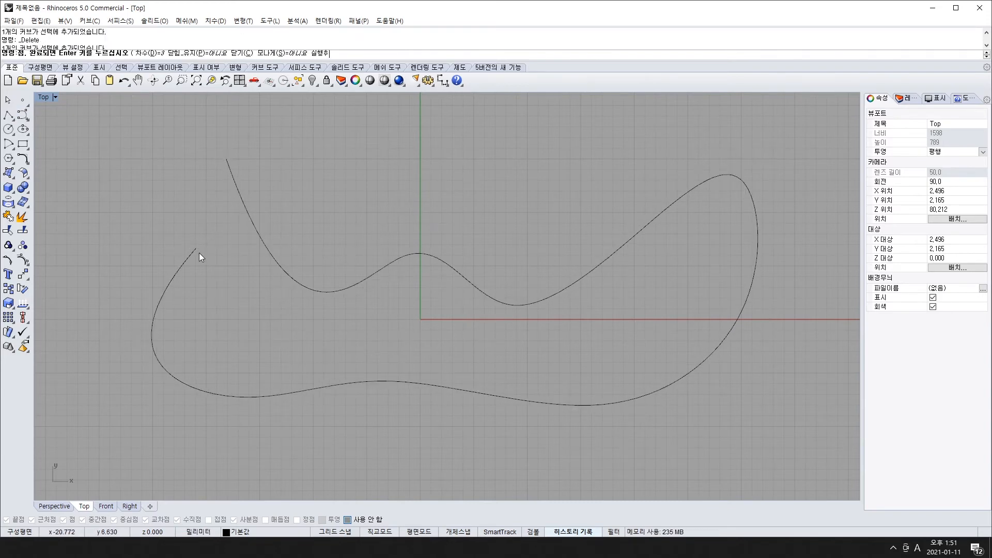
key("Return")
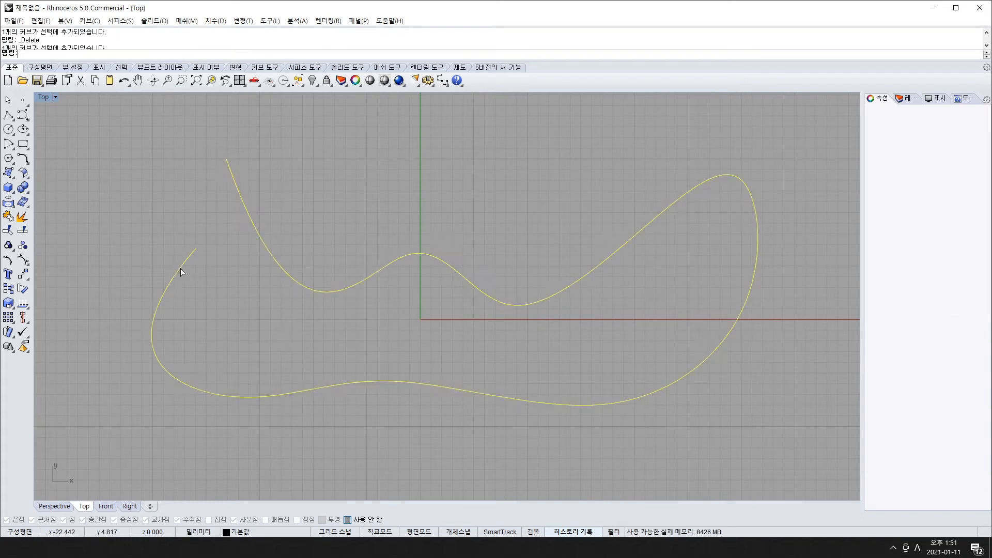
Reshape the wavy curve by moving two middle control points of its upper side upward, and delete the curve.
left_click(181, 267)
key("F10")
left_click_drag(423, 176, 437, 140)
left_click_drag(497, 367, 516, 297)
left_click(401, 387)
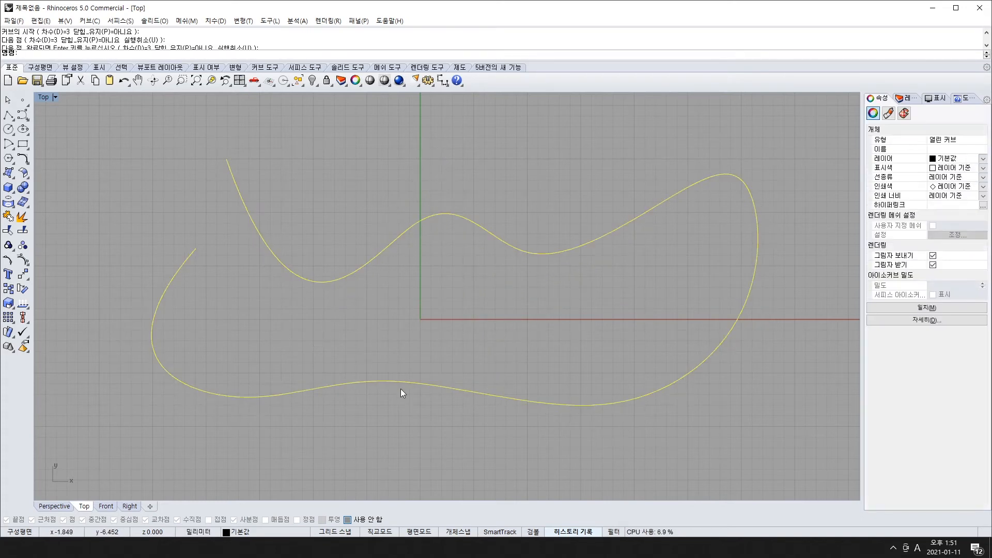
key("Delete")
With Grid Snap on, draw an open Control Point Curve from (-15,10), (-5,-10), (0,10), (5,-10) and (15,10).
left_click(23, 114)
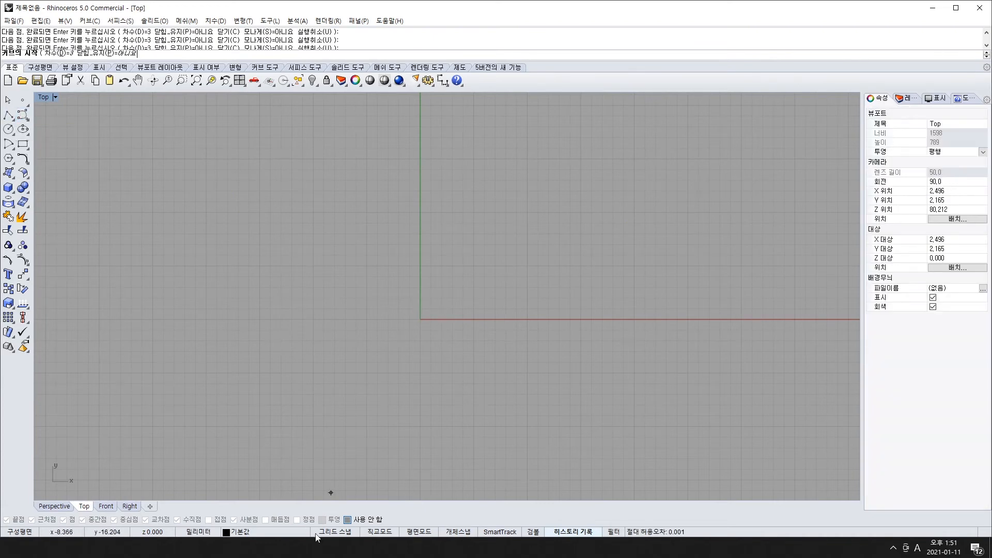
left_click(260, 212)
left_click(366, 426)
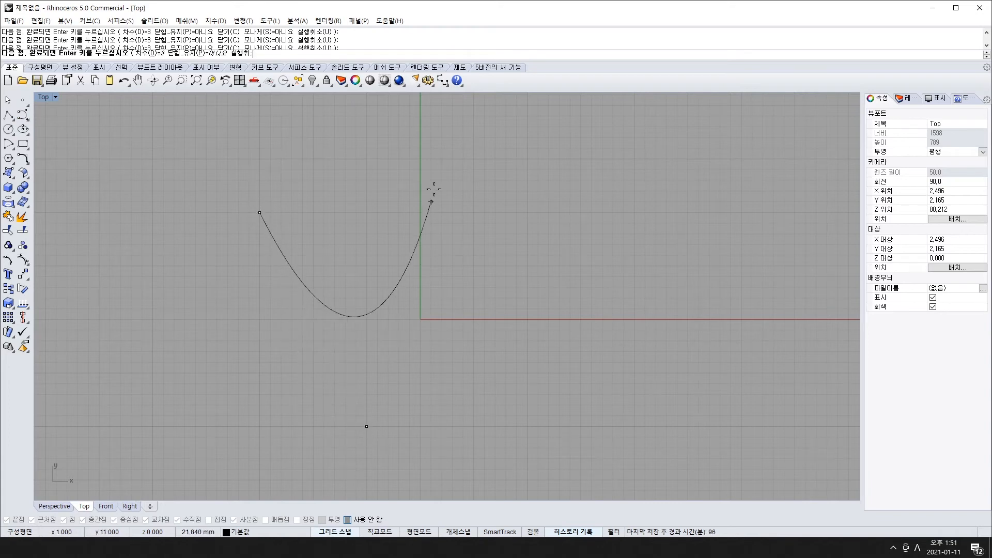
left_click(420, 212)
left_click(474, 426)
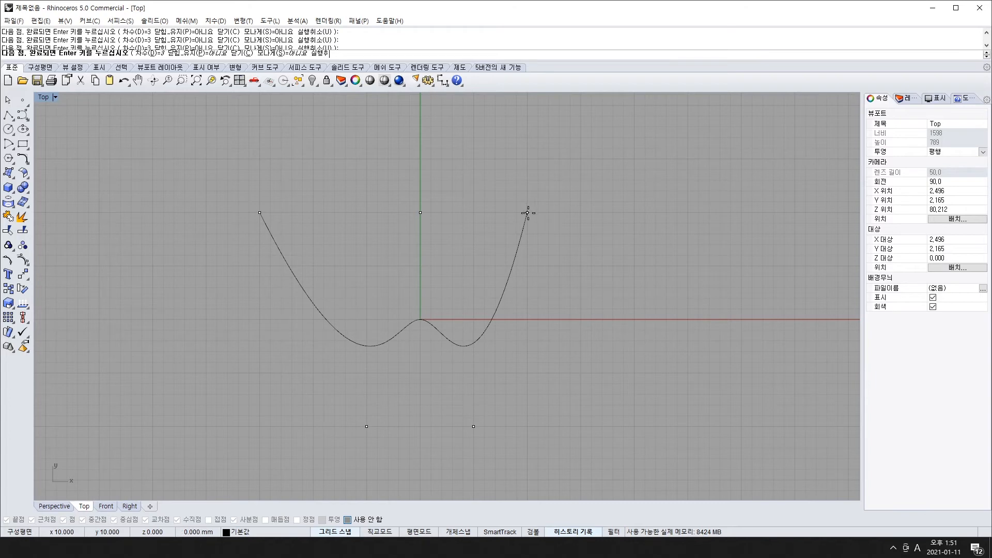
left_click(580, 212)
key("Return")
Check the W-shaped curve's control points, turn them off, and lock the curve as a reference.
left_click(428, 323)
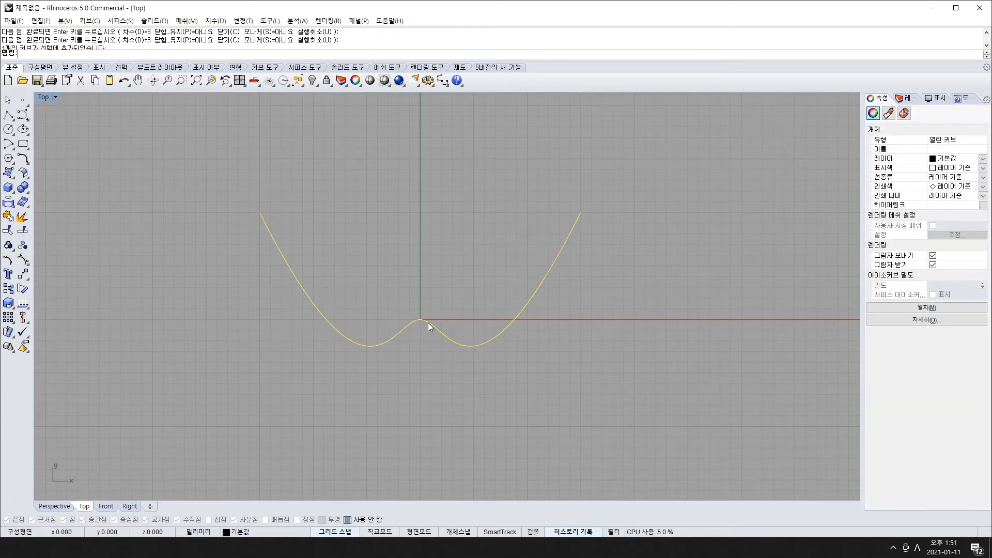
key("F10")
left_click(259, 212)
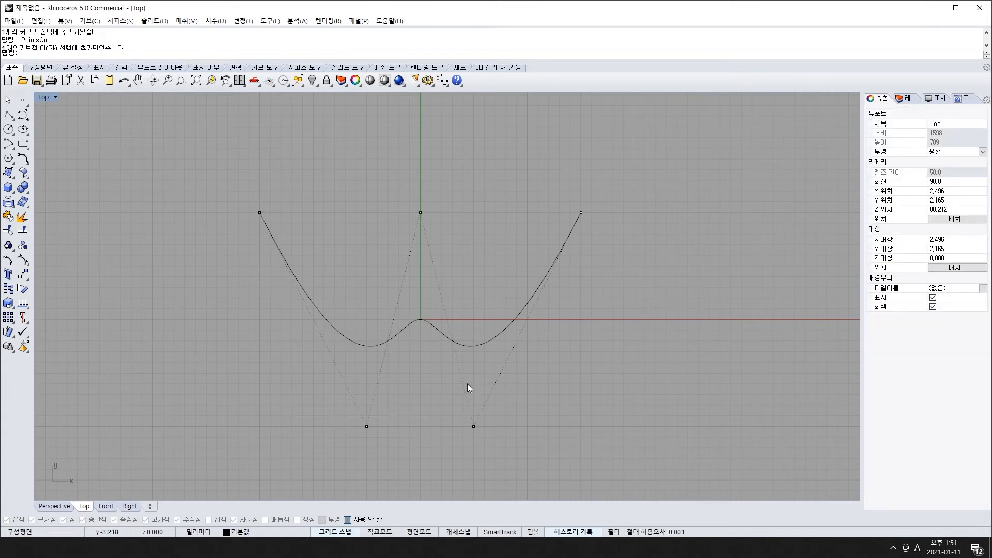
key("Escape")
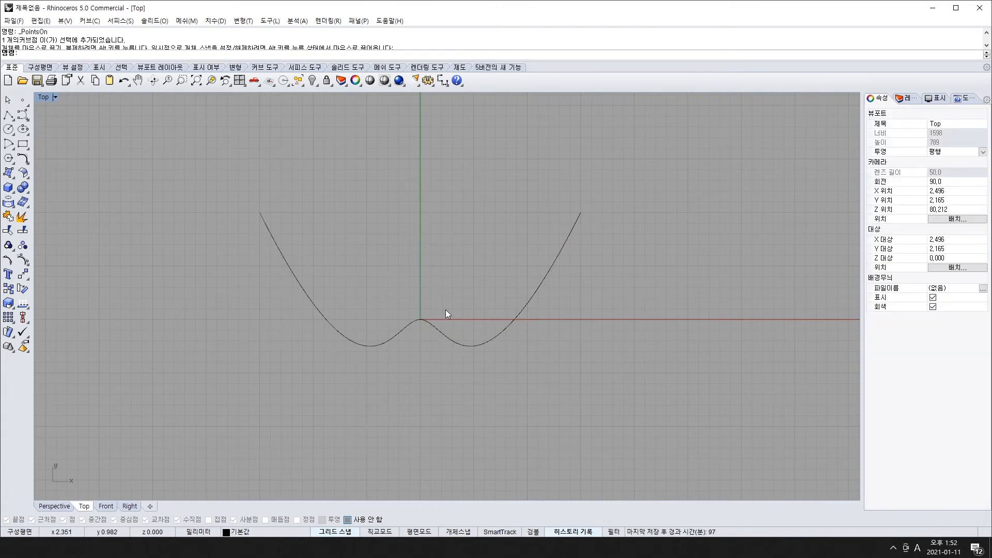
left_click(429, 322)
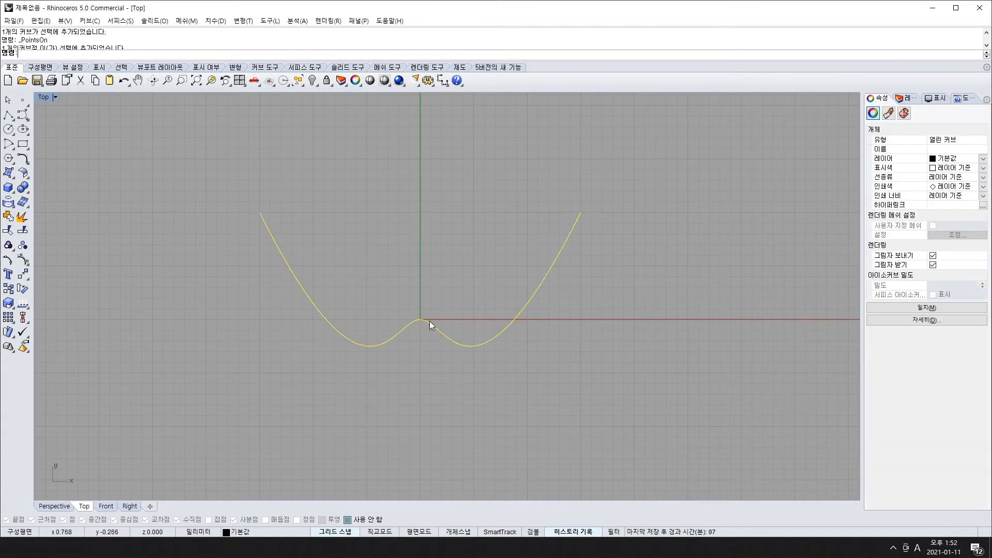
left_click(327, 81)
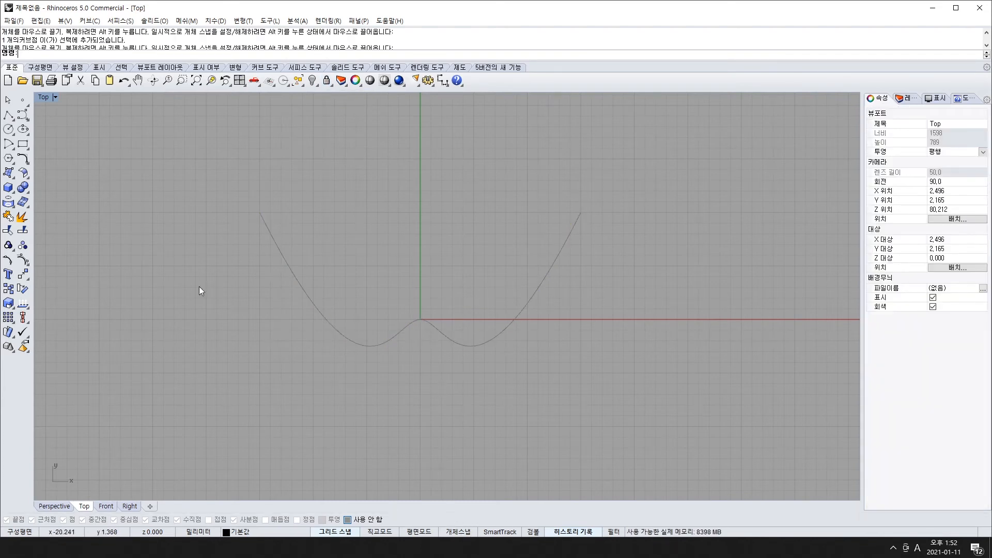
With Grid Snap off, trace the locked curve with a second five-point Control Point Curve.
left_click(22, 115)
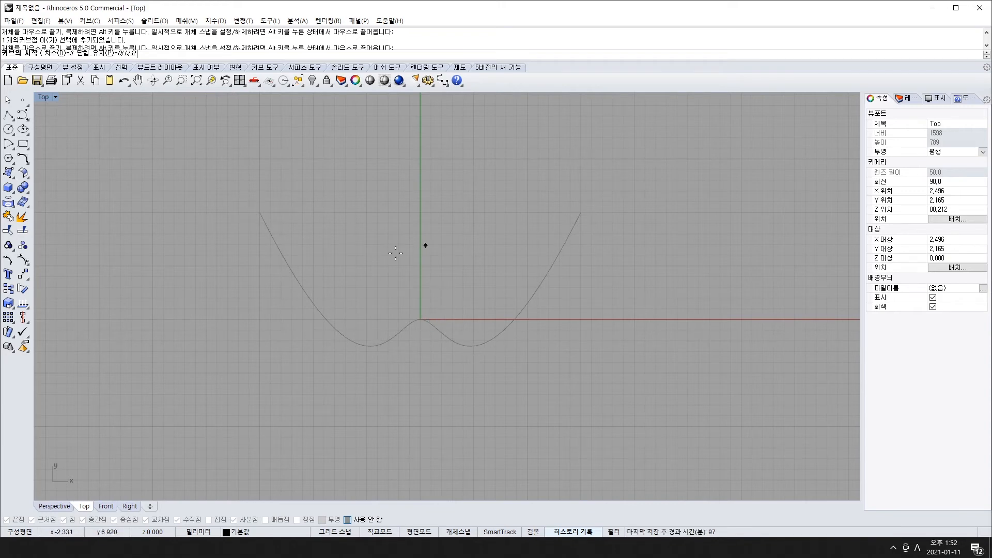
left_click(258, 212)
left_click(395, 414)
left_click(424, 196)
left_click(480, 432)
left_click(594, 188)
key("Return")
Show the traced curve's control points and turn them off again.
left_click(435, 317)
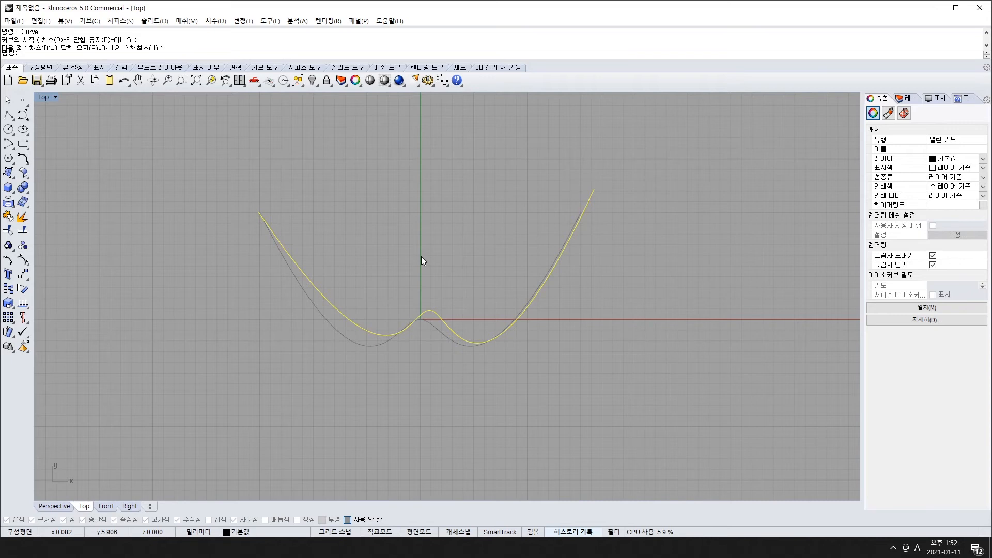
left_click(445, 252)
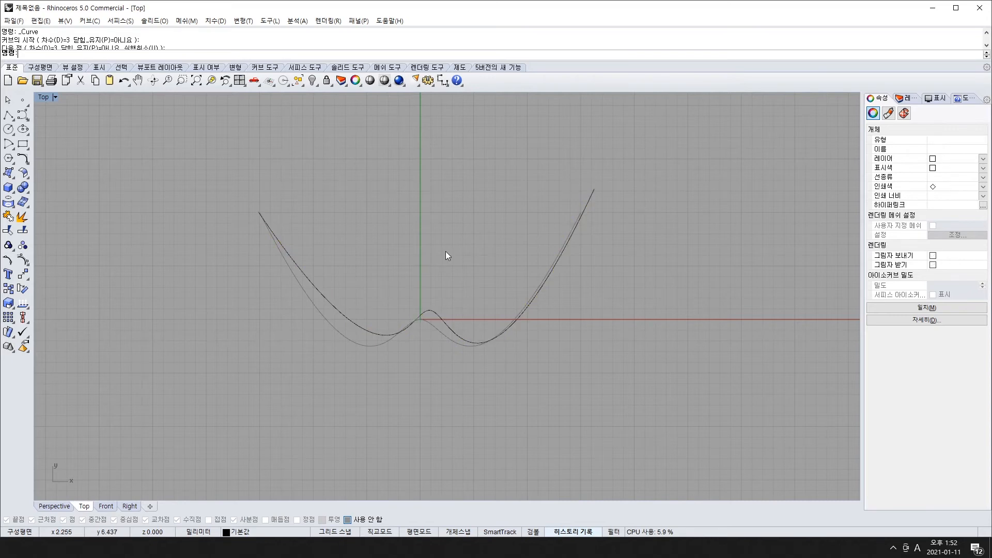
left_click(346, 320)
key("F10")
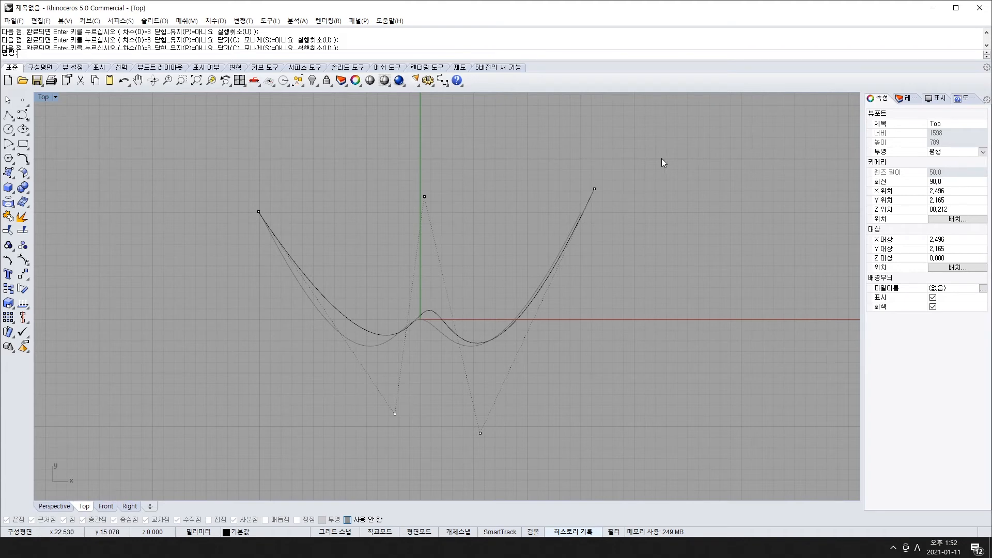
key("ctrl+z")
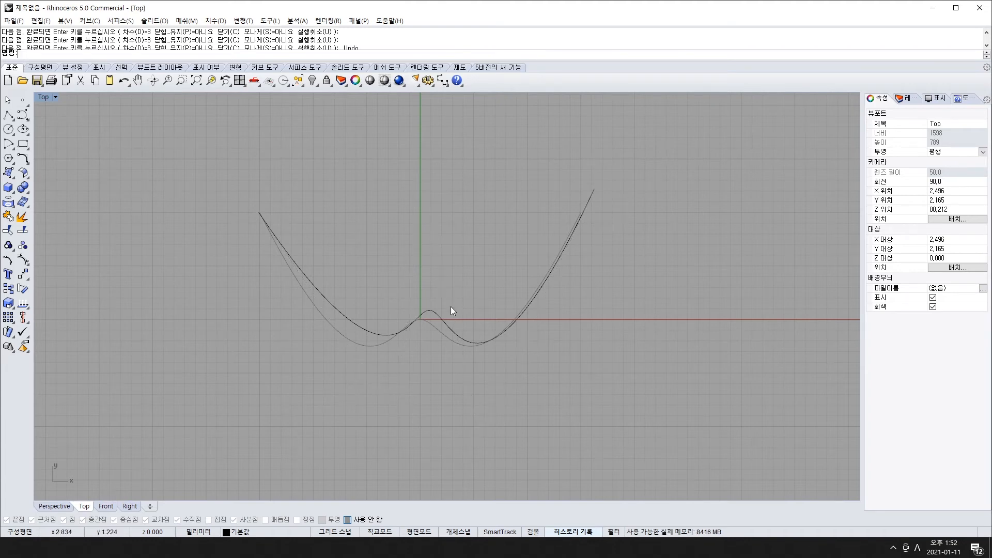
Move the traced curve so its central peak meets the locked curve's peak, and turn on its control points.
left_click(437, 316)
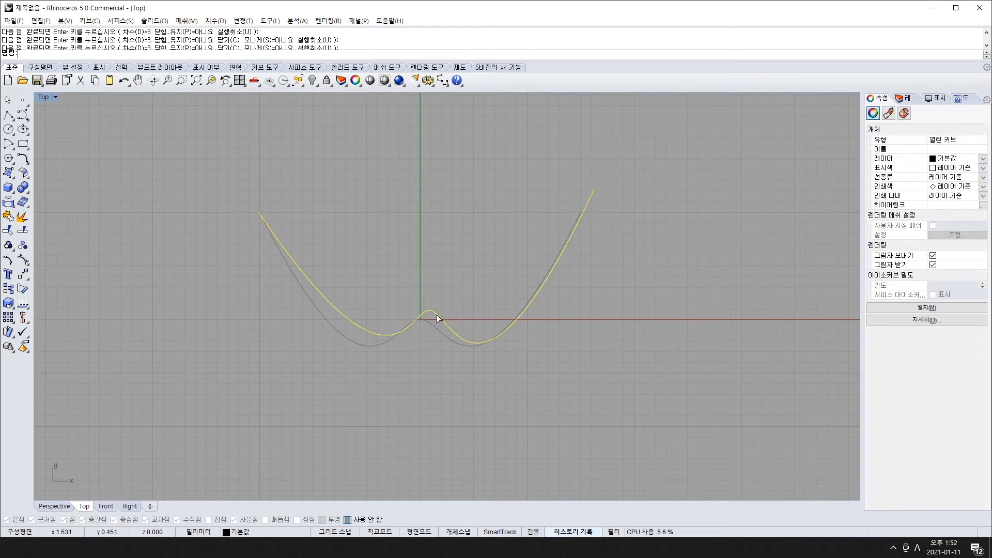
mouse_move(438, 317)
left_mouse_down()
mouse_move(405, 356)
mouse_move(445, 277)
mouse_move(432, 346)
mouse_move(435, 324)
left_mouse_up()
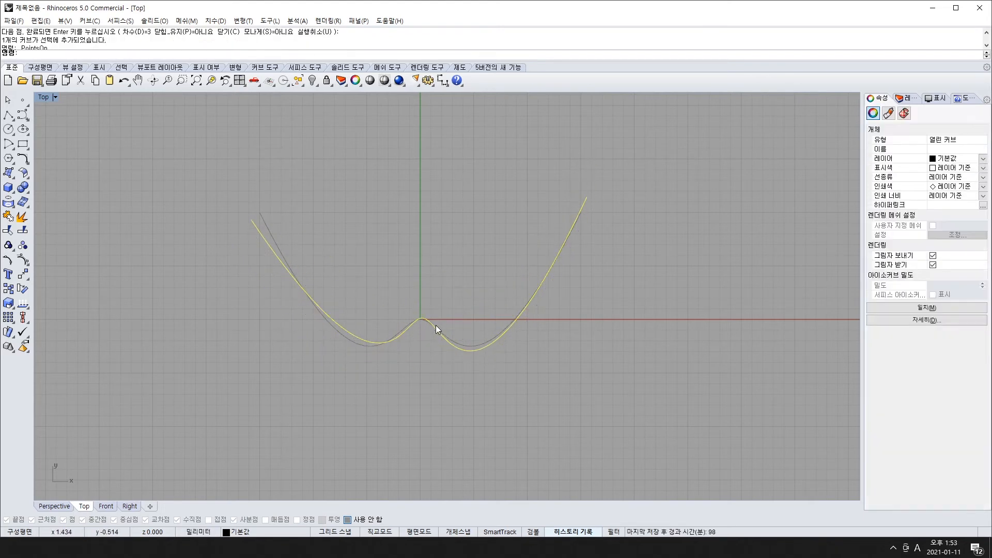
key("F10")
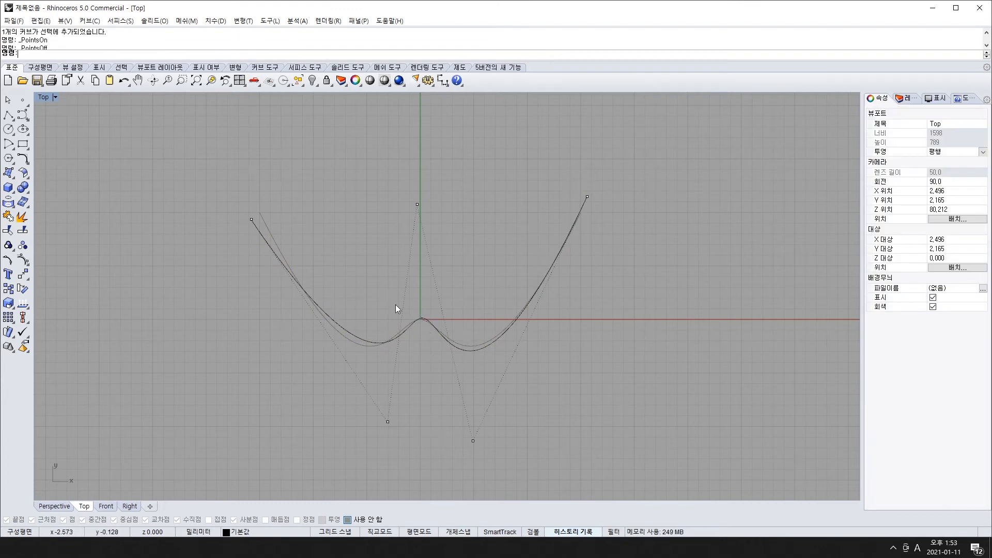
left_click_drag(246, 209, 275, 265)
left_click_drag(361, 321, 403, 468)
left_click_drag(438, 399, 510, 472)
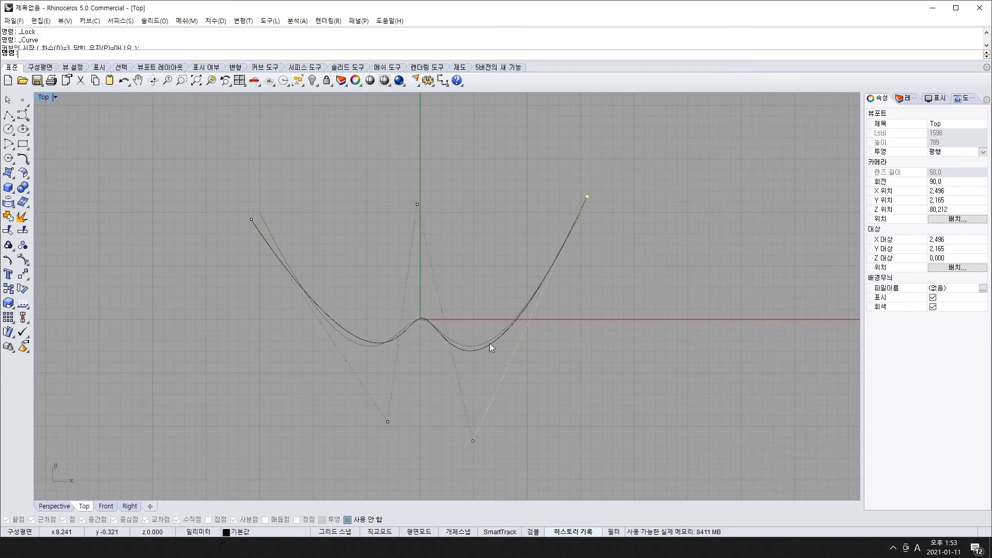
Move the two lower control points and the upper middle one to match the locked curve's valleys and central peak.
left_click_drag(388, 422, 371, 426)
left_click_drag(417, 205, 420, 204)
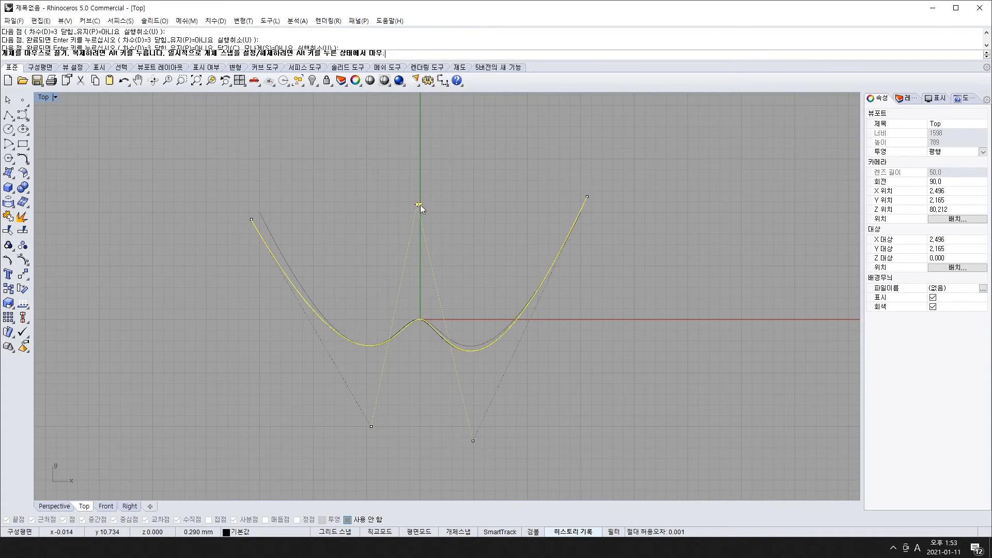
left_click_drag(472, 441, 476, 432)
left_click_drag(420, 205, 418, 207)
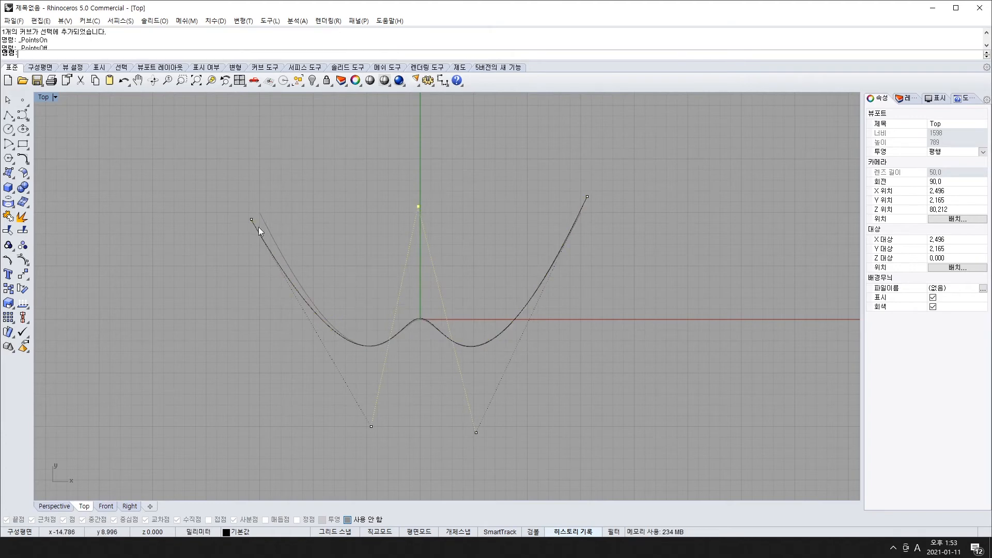
Move both end points to the locked curve's ends, fine-tune the three inner control points, and turn the points off.
left_click_drag(250, 220, 261, 214)
left_click_drag(371, 427, 368, 427)
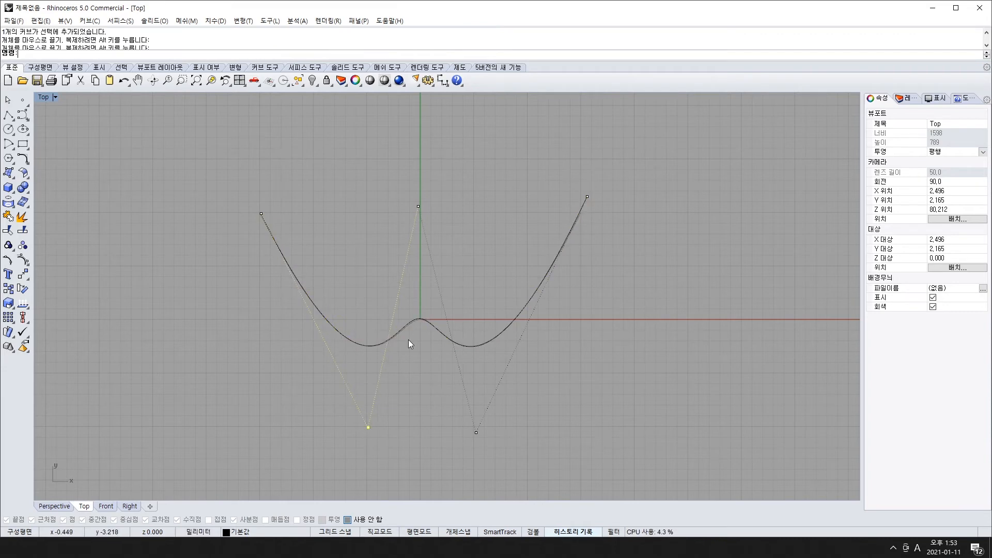
left_click_drag(419, 209, 419, 209)
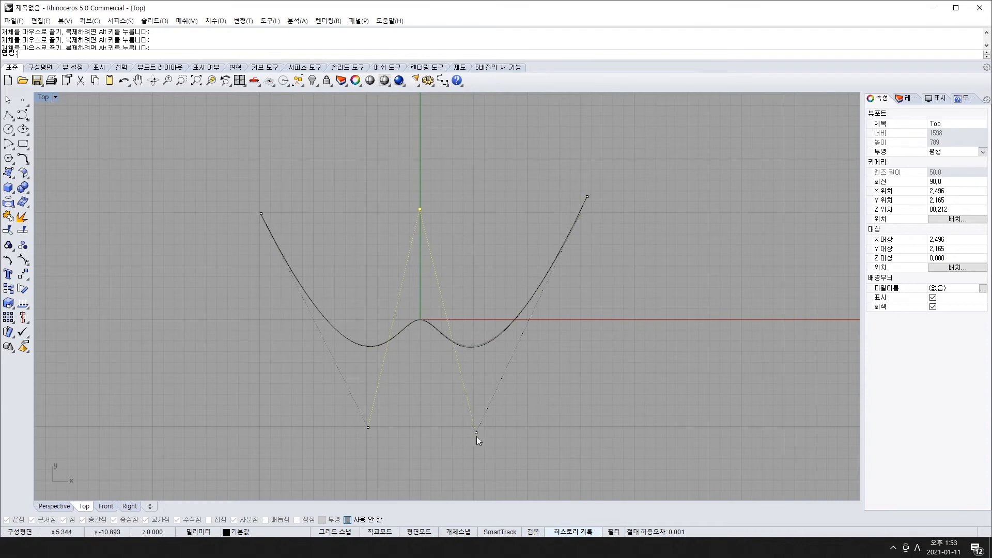
left_click_drag(476, 432, 475, 434)
left_click_drag(587, 196, 579, 213)
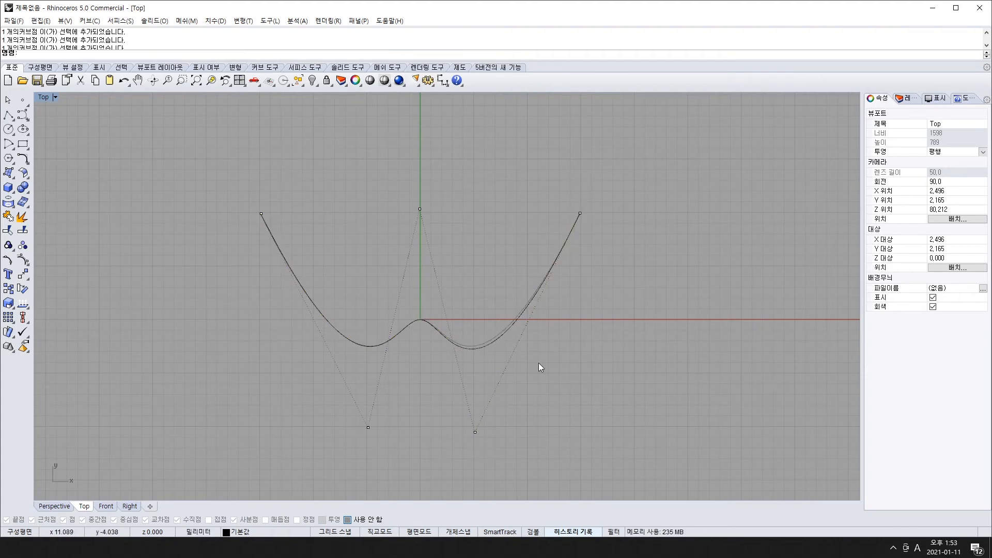
left_click_drag(475, 433, 472, 428)
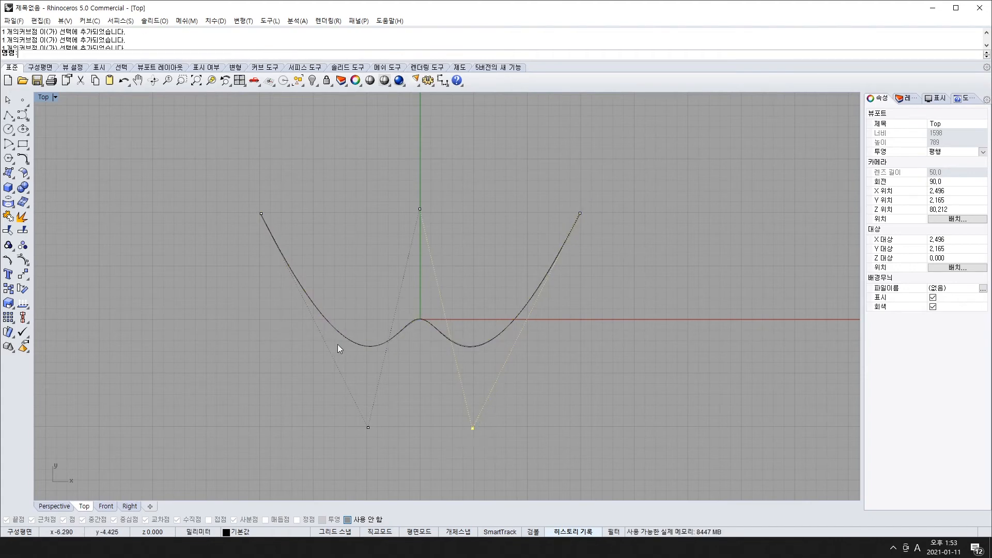
key("Escape")
Nudge the traced curve slightly, turn its control points back on, and place its left end point on the locked curve's end.
mouse_move(434, 324)
left_mouse_down()
mouse_move(432, 411)
mouse_move(437, 336)
left_mouse_up()
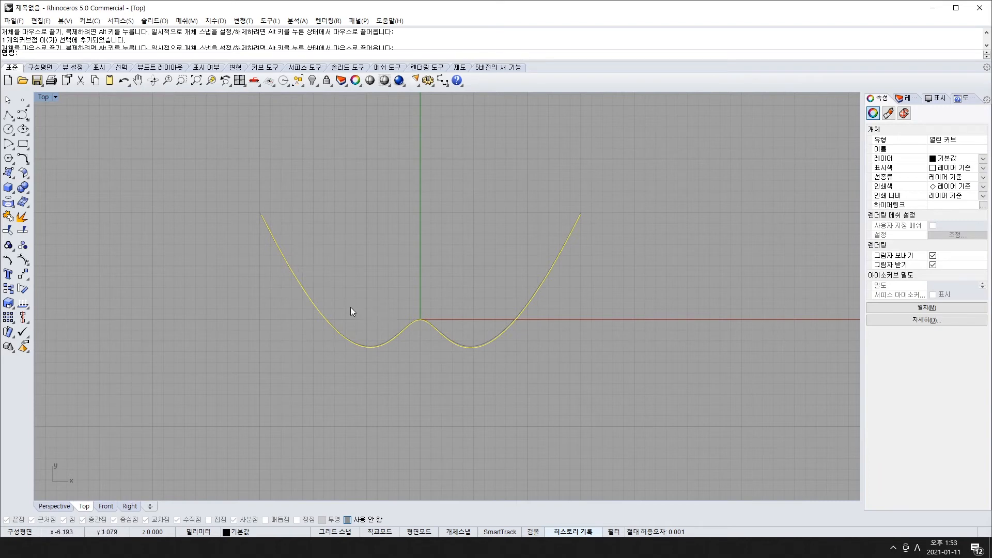
key("F10")
scroll(262, 215, "up", 10)
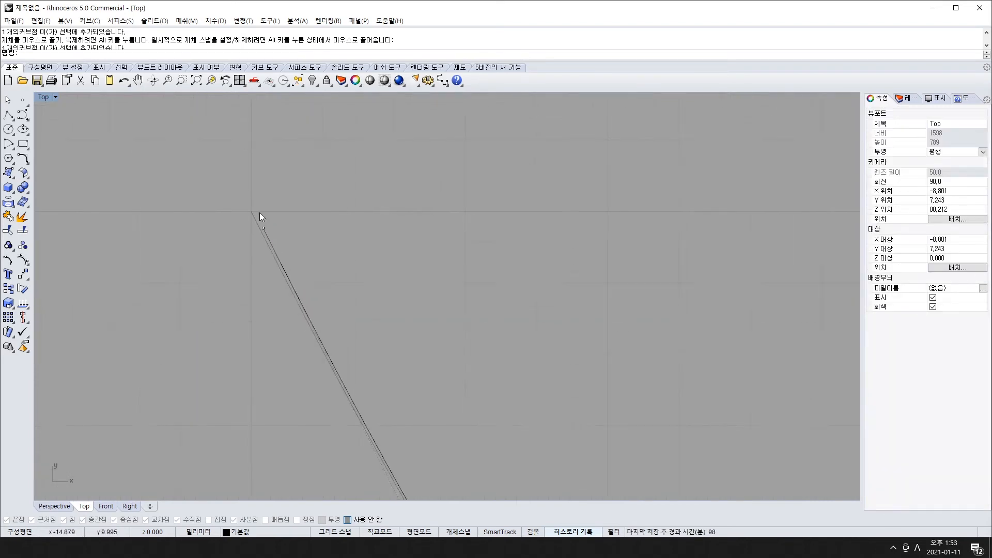
left_click_drag(264, 237, 250, 213)
scroll(389, 240, "down", 10)
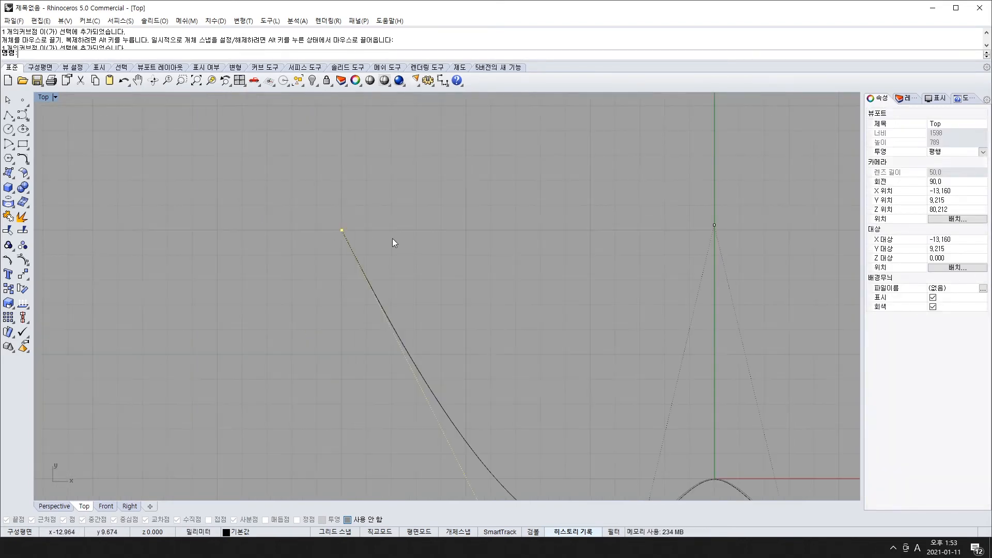
Fine-tune the two lower control points and place the right end point exactly on the locked curve's right end.
right_click_drag(481, 417, 443, 390)
left_click_drag(413, 401, 412, 400)
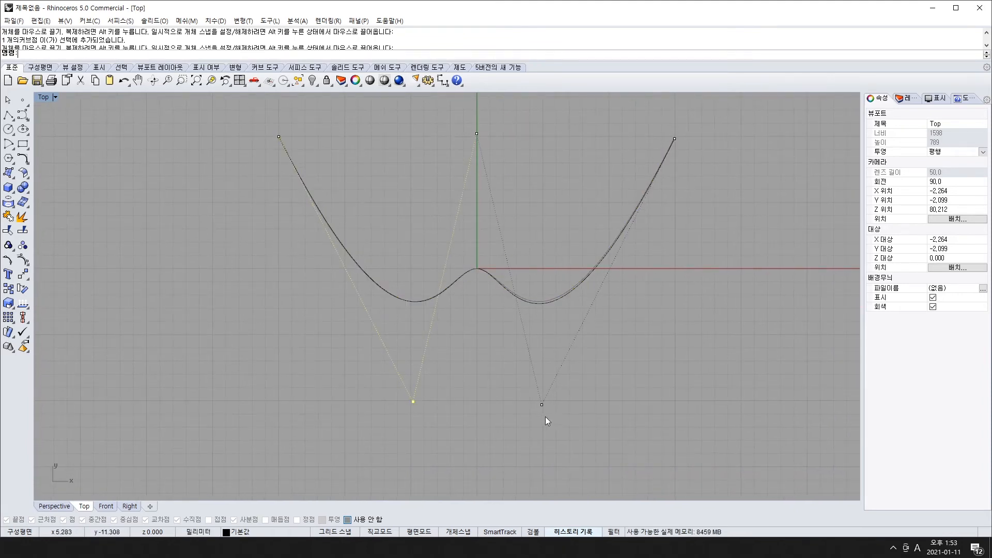
left_click_drag(541, 404, 542, 400)
right_click_drag(625, 140, 608, 182)
scroll(657, 181, "up", 6)
left_click_drag(657, 182, 665, 164)
scroll(507, 240, "down", 20)
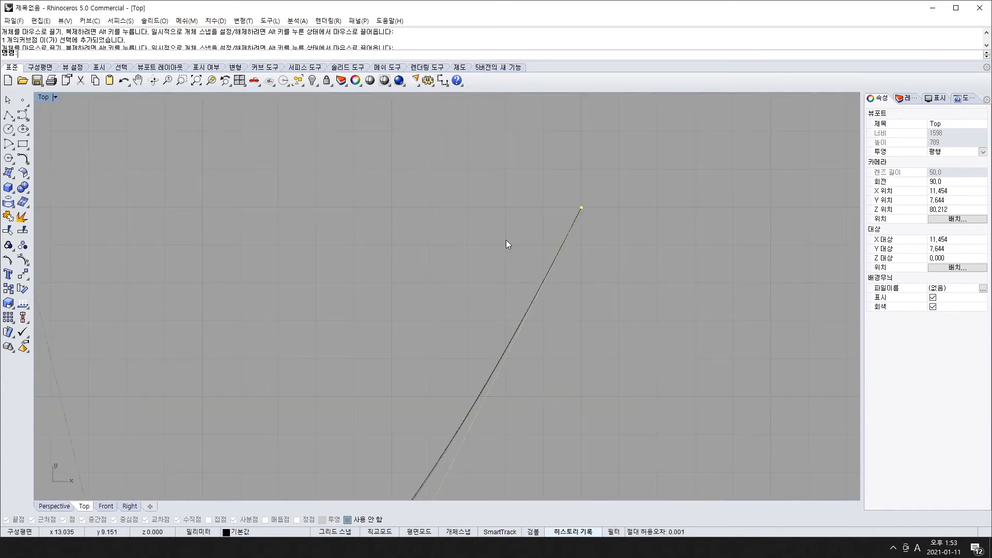
Turn off the control points, move the traced curve above the locked original, and check its control points at the new position.
right_click_drag(372, 303, 411, 302)
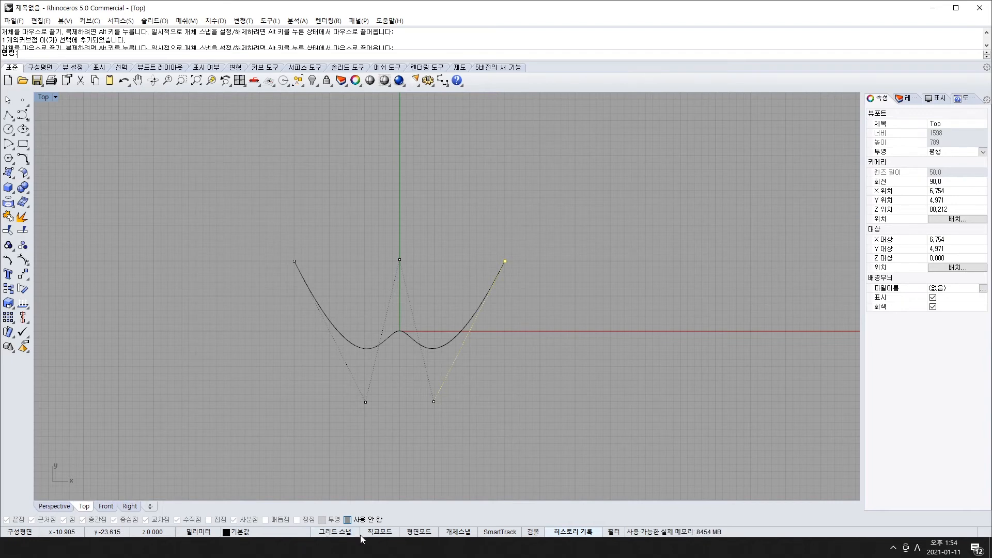
key("Escape")
key("Escape")
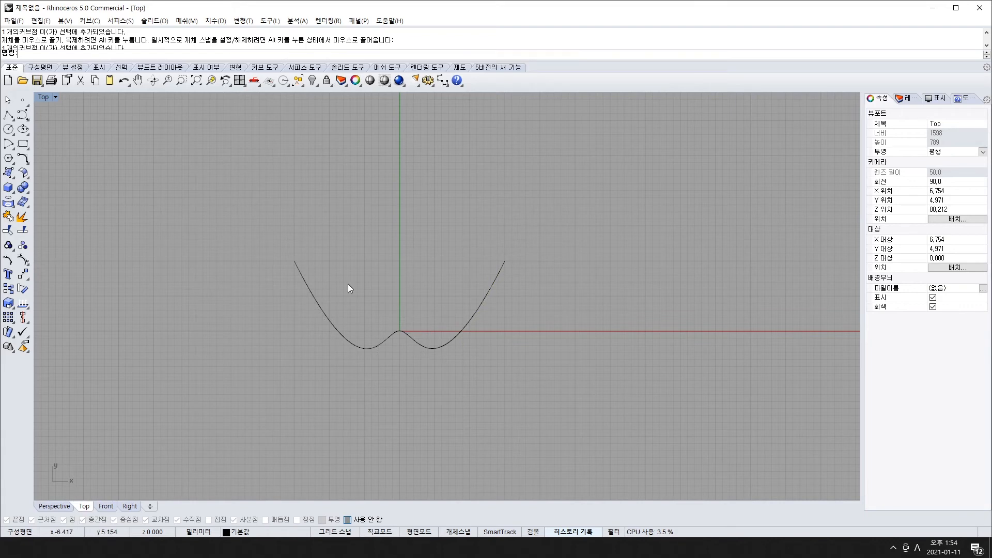
left_click_drag(409, 333, 412, 268, "alt")
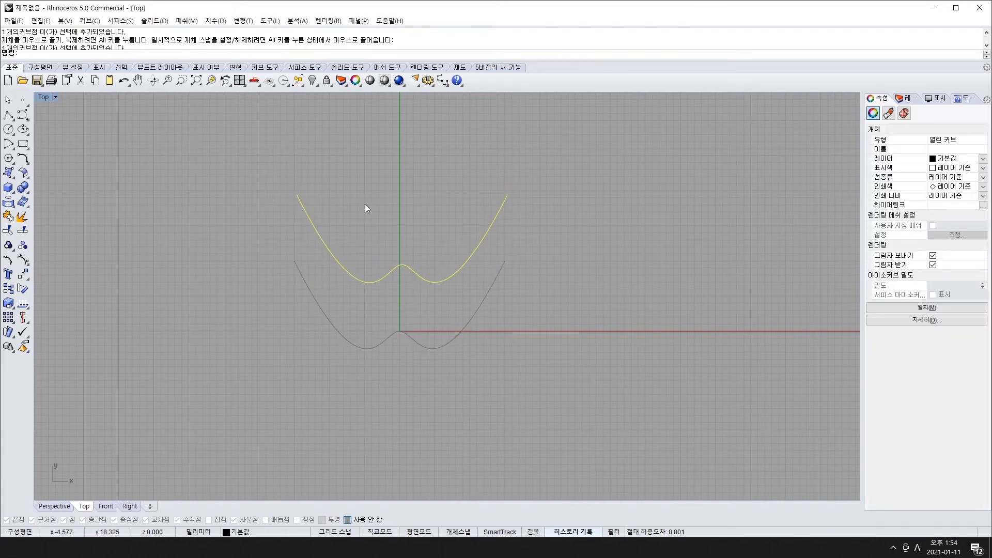
key("F10")
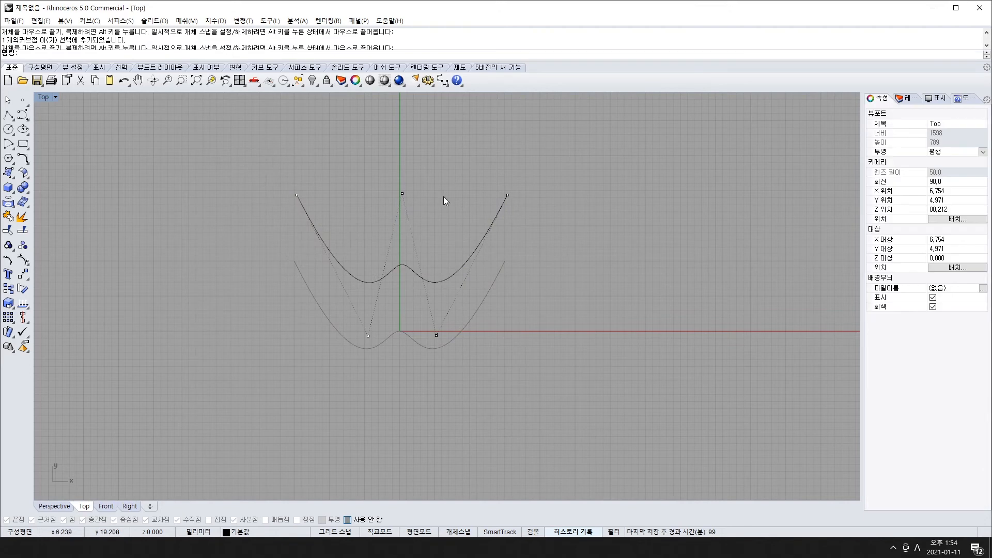
left_click_drag(425, 277, 424, 342)
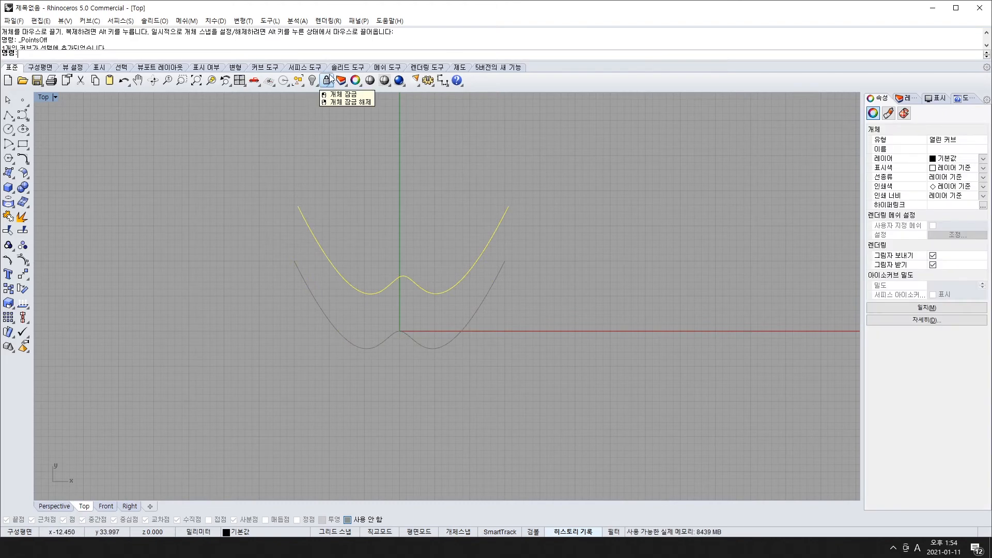
Lock the upper curve, try to select the locked curves, and unlock both curves again.
left_click(408, 271)
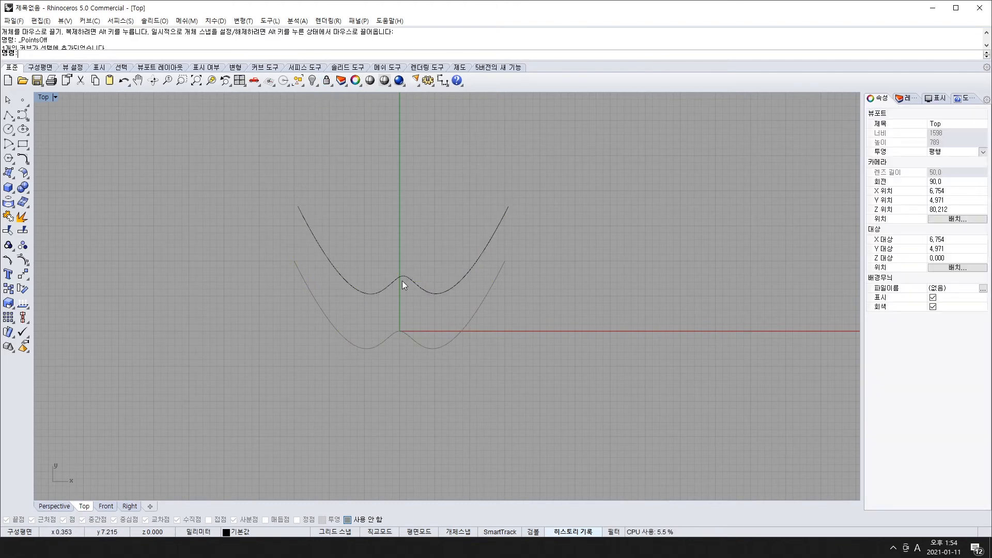
left_click(405, 277)
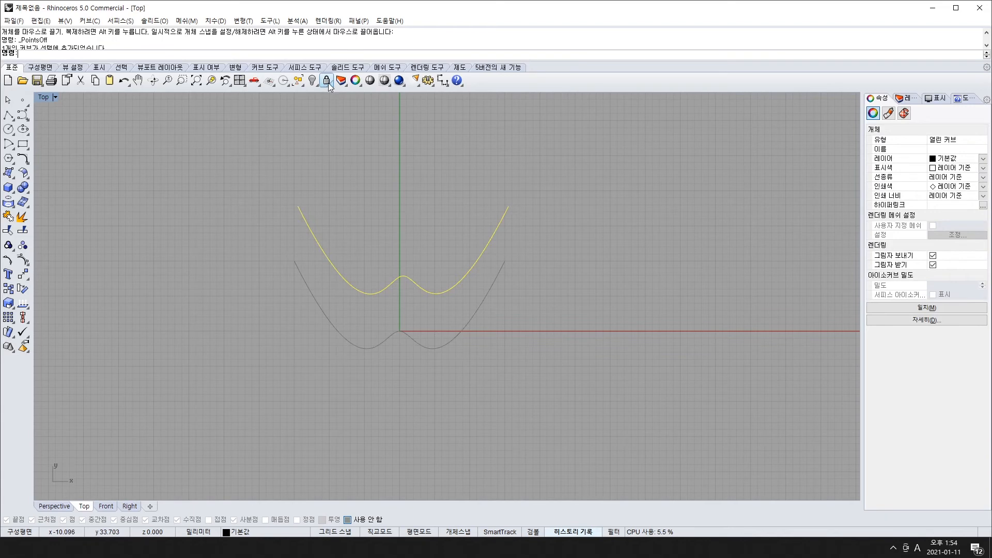
left_click(415, 224)
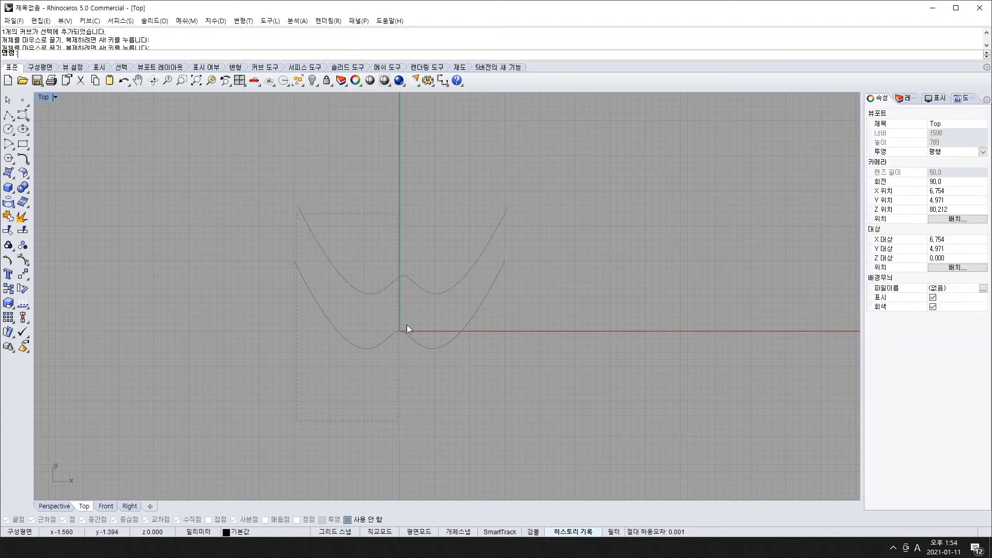
right_click(328, 79)
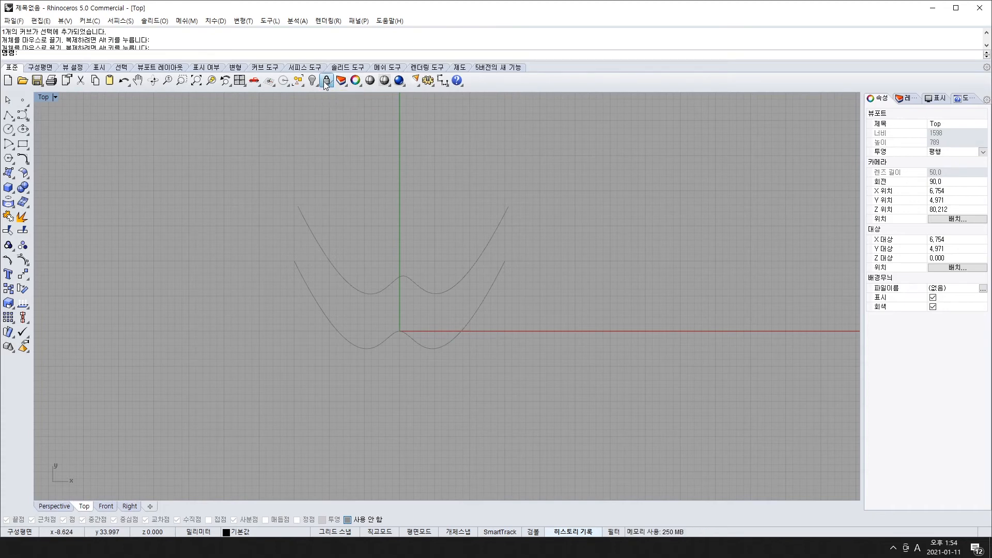
left_click(420, 287)
left_click(412, 342)
left_click_drag(423, 251, 403, 311)
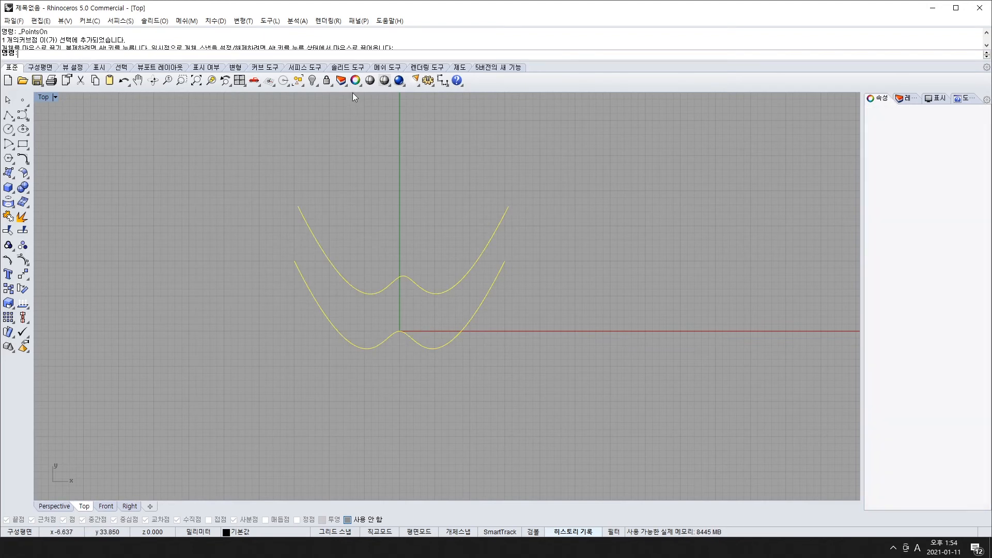
left_click(326, 80)
right_click(326, 84)
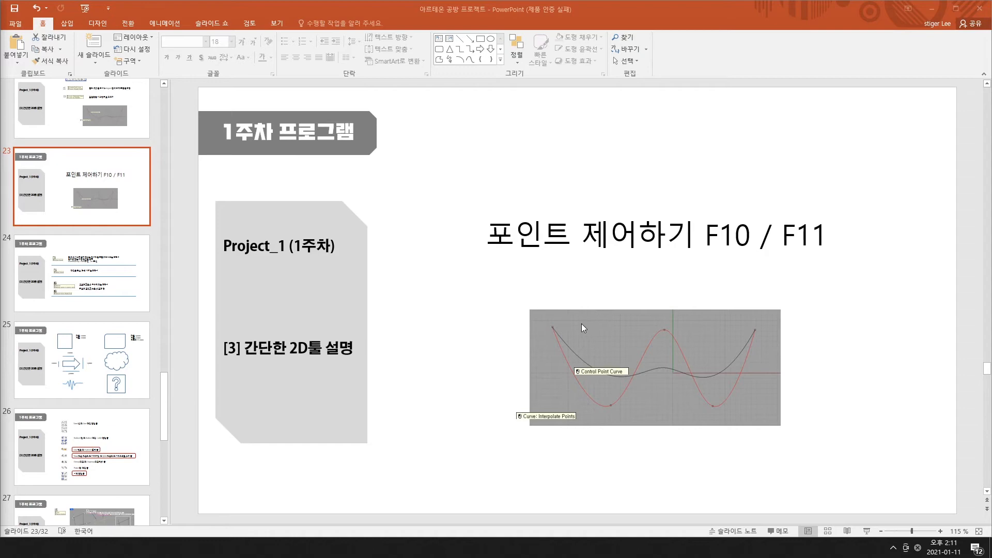
Look through the PowerPoint slides after the point-editing topic, including the 2D pattern examples on slide 31.
scroll(98, 345, "down", 3)
scroll(98, 345, "down", 4)
left_click(96, 365)
scroll(90, 384, "up", 3)
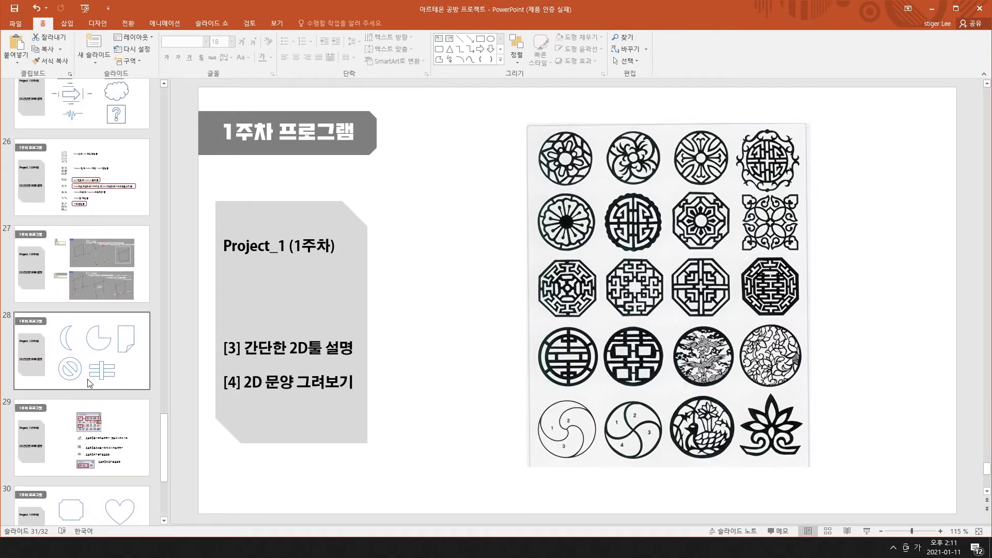
scroll(93, 368, "up", 3)
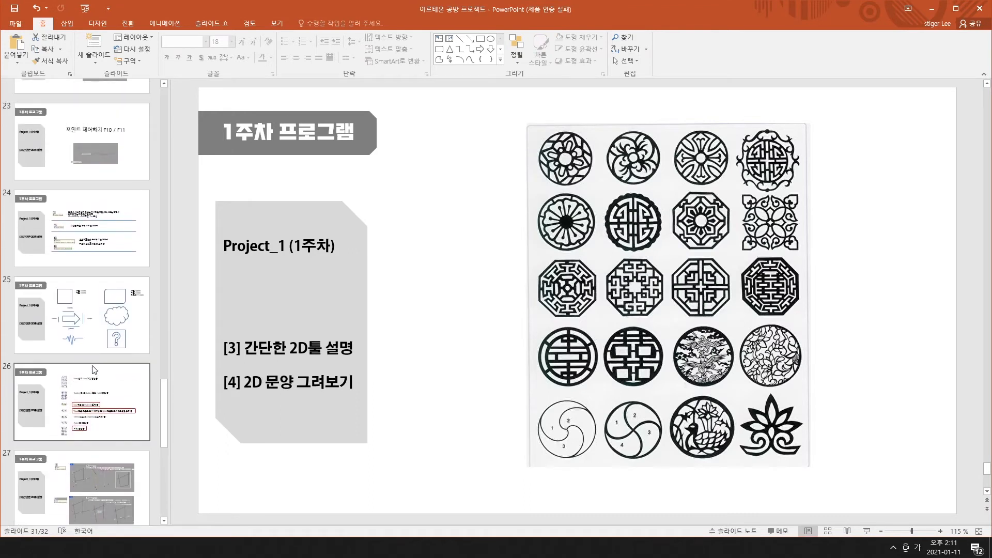
scroll(92, 370, "down", 3)
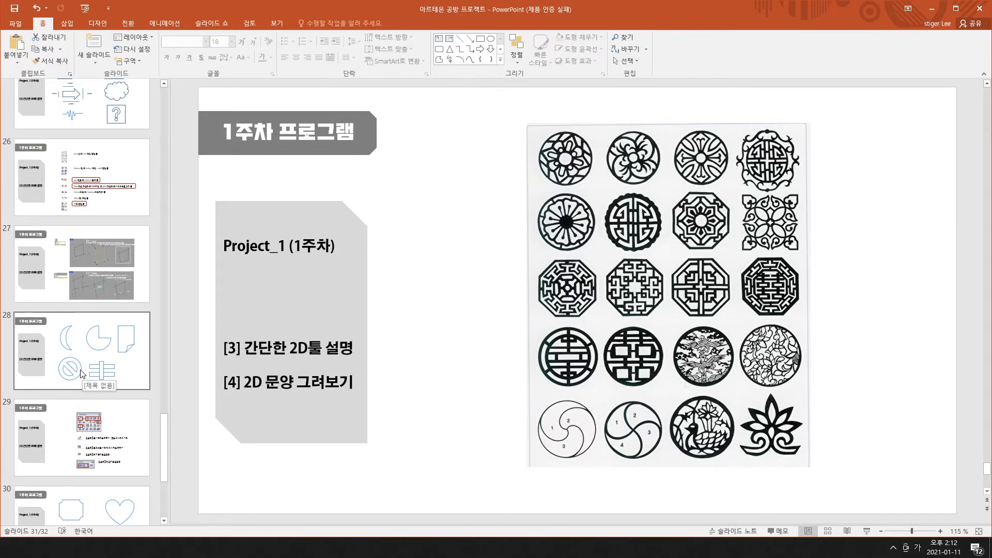
scroll(82, 373, "down", 5)
scroll(81, 385, "up", 3)
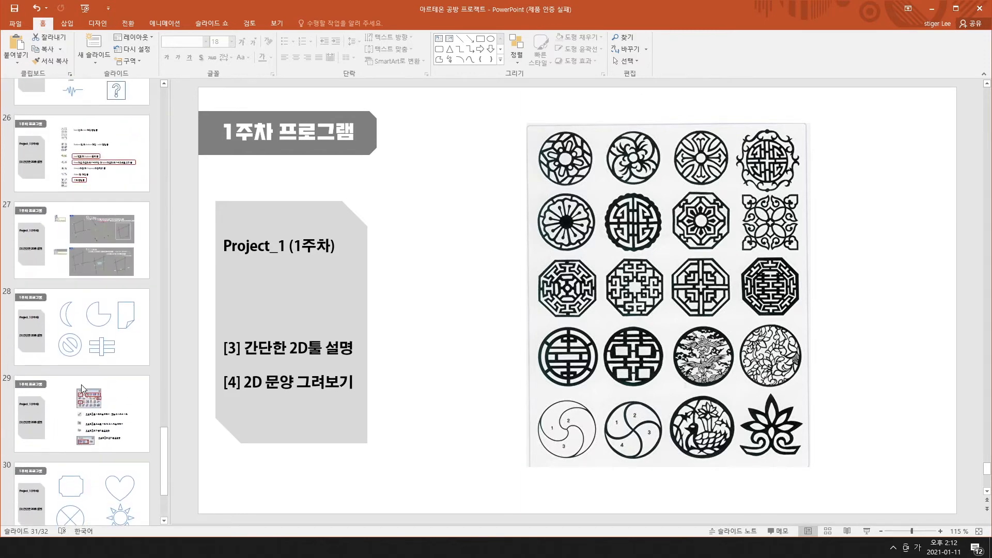
scroll(86, 392, "down", 3)
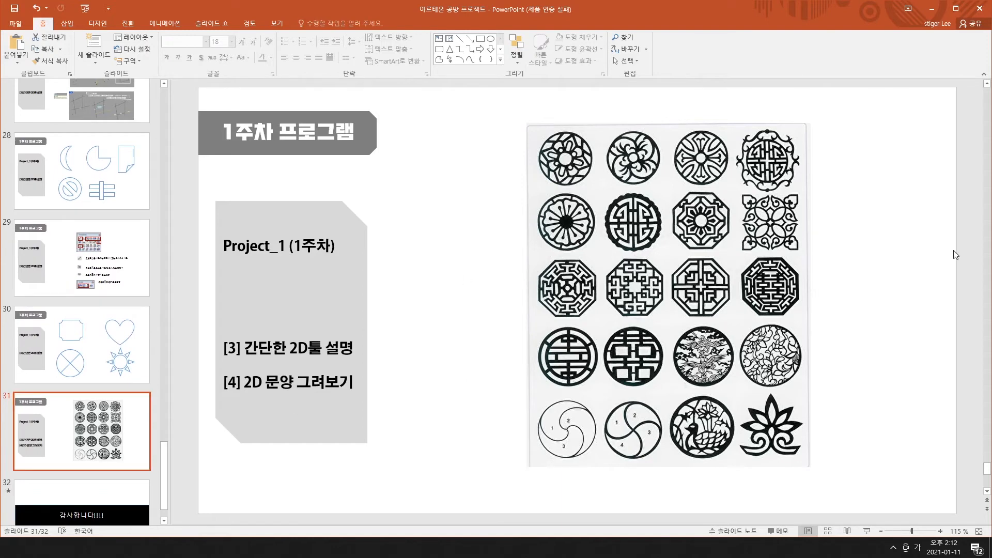
scroll(109, 423, "up", 5)
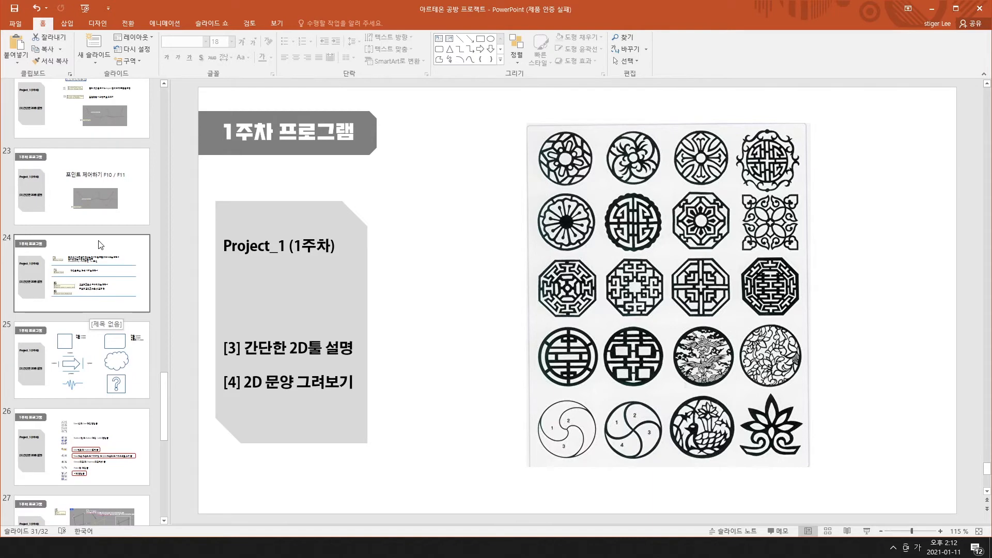
Review the exercise and curve-tool slides 21 to 25, ending on slide 24 about Fillet Curves, Offset Curve and Rebuild.
left_click(102, 278)
left_click(30, 389)
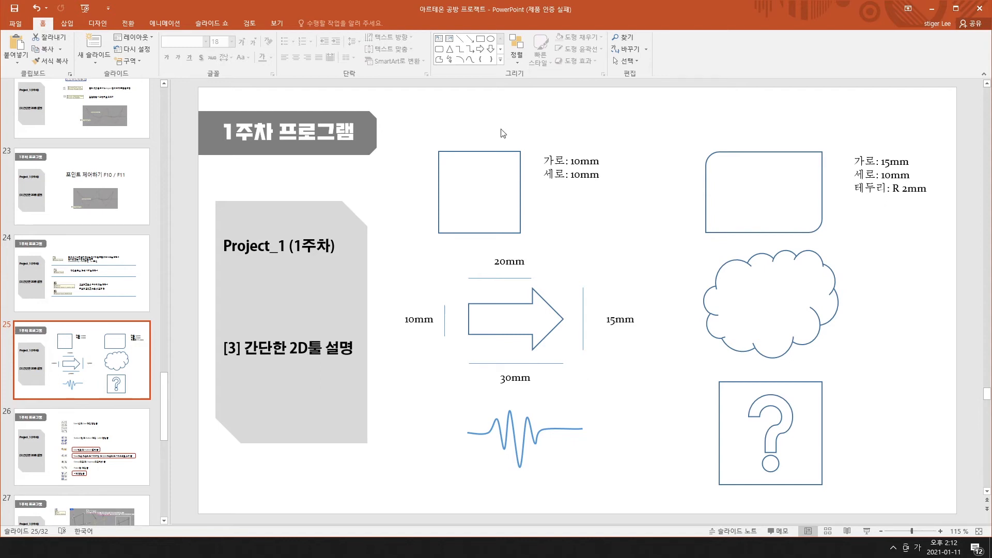
left_click(108, 302)
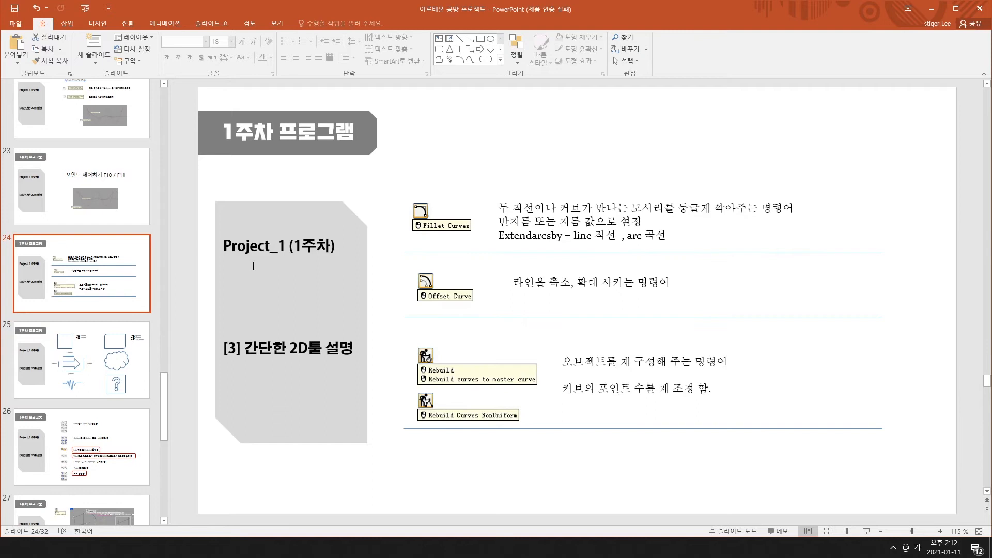
left_click(80, 177)
left_click(89, 108)
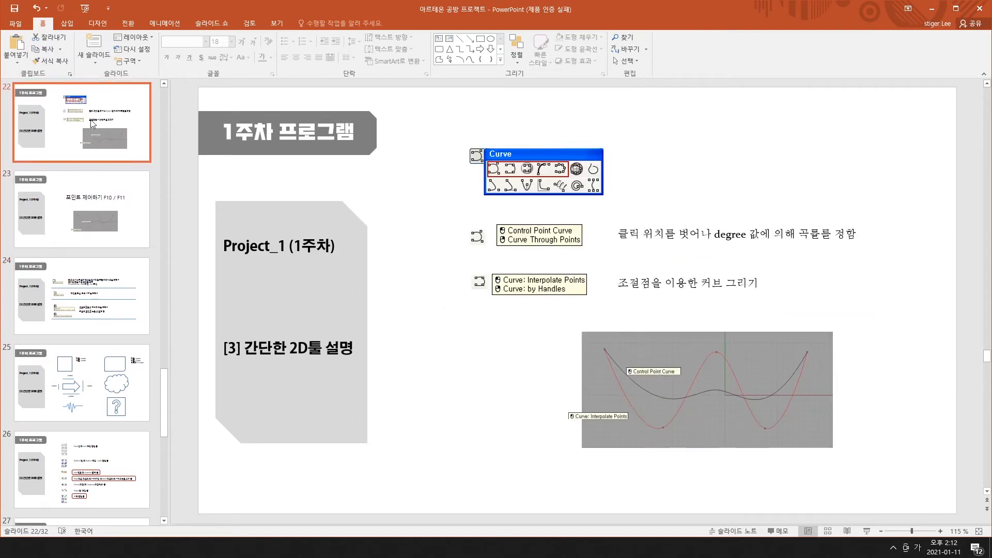
scroll(99, 222, "up", 3)
left_click(88, 234)
scroll(89, 403, "down", 2)
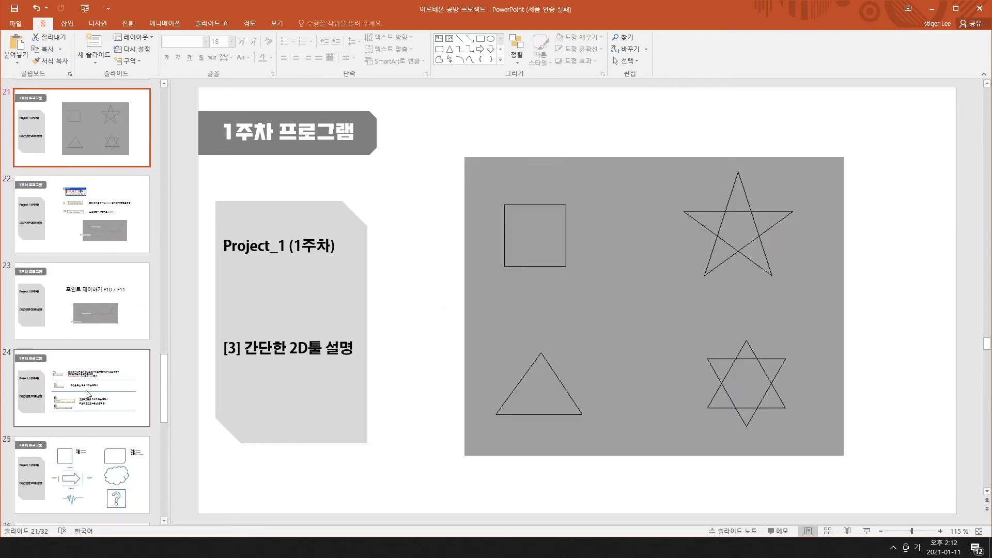
left_click(88, 403)
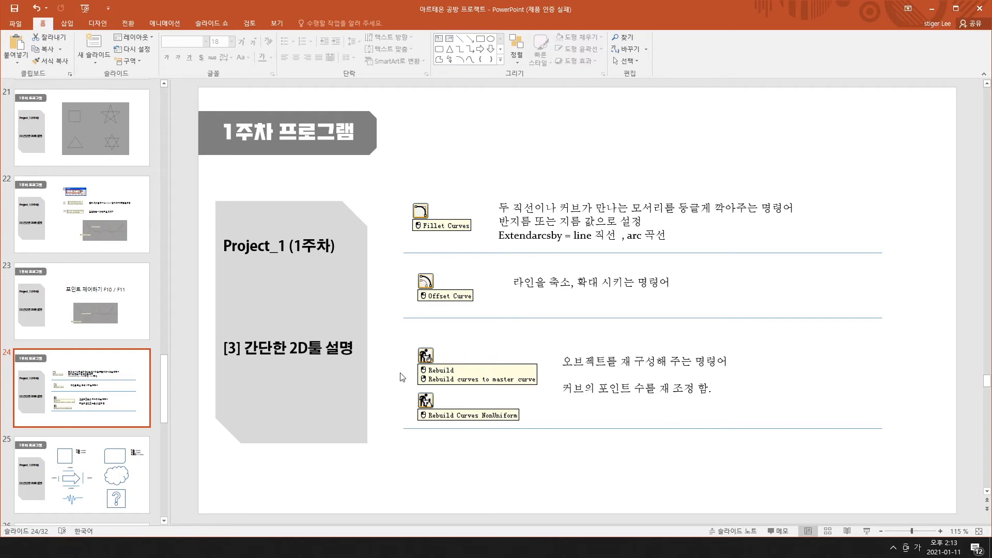
Switch back to Rhino and delete both practice curves from the Top view.
key("alt+Tab")
left_click_drag(224, 147, 667, 467)
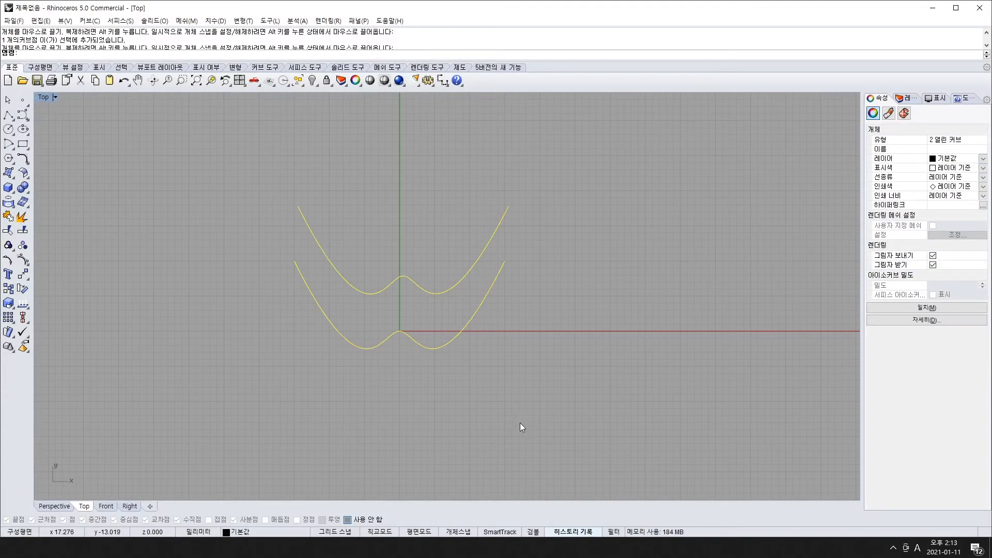
key("Delete")
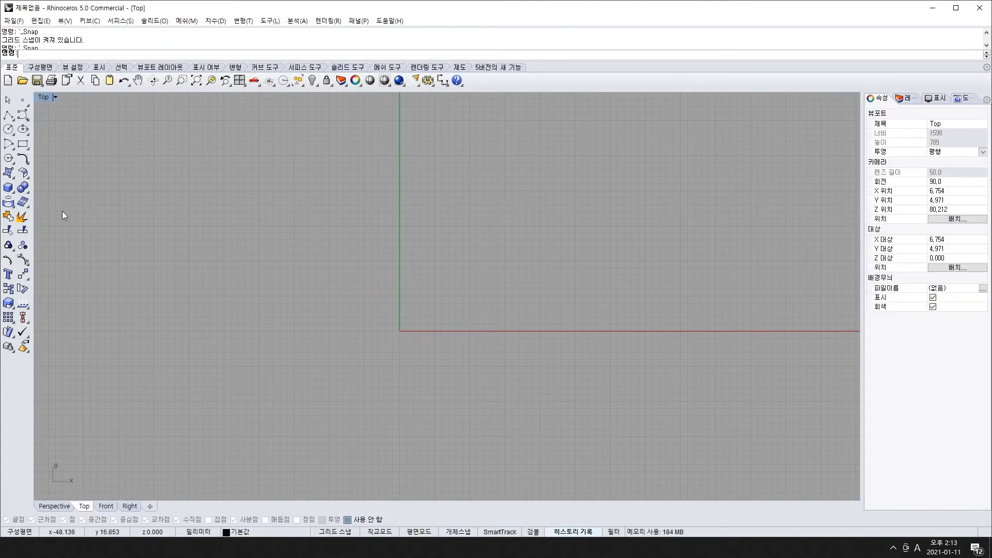
With grid snap on, draw a closed 10 by 10 mm square polyline starting at the origin.
left_click(8, 115)
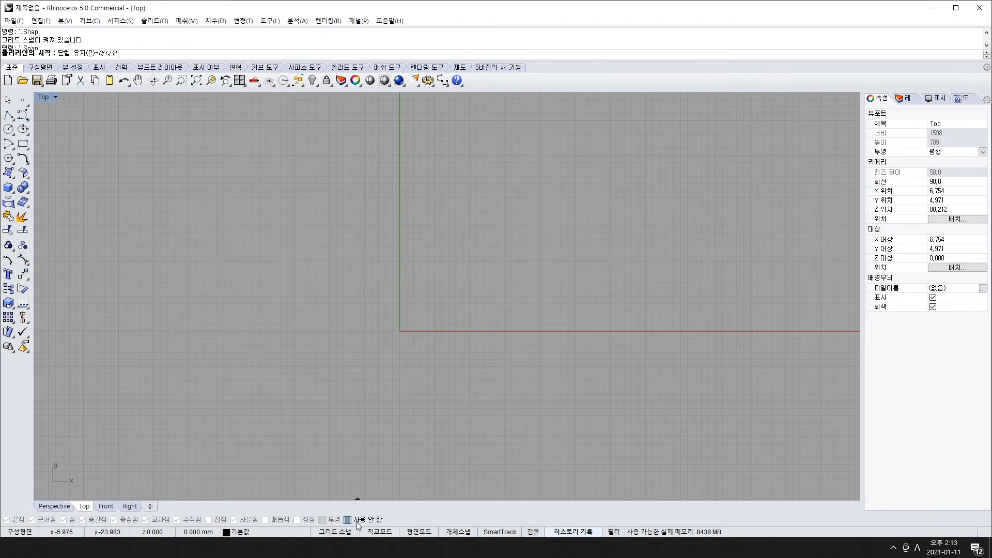
scroll(418, 328, "up", 4)
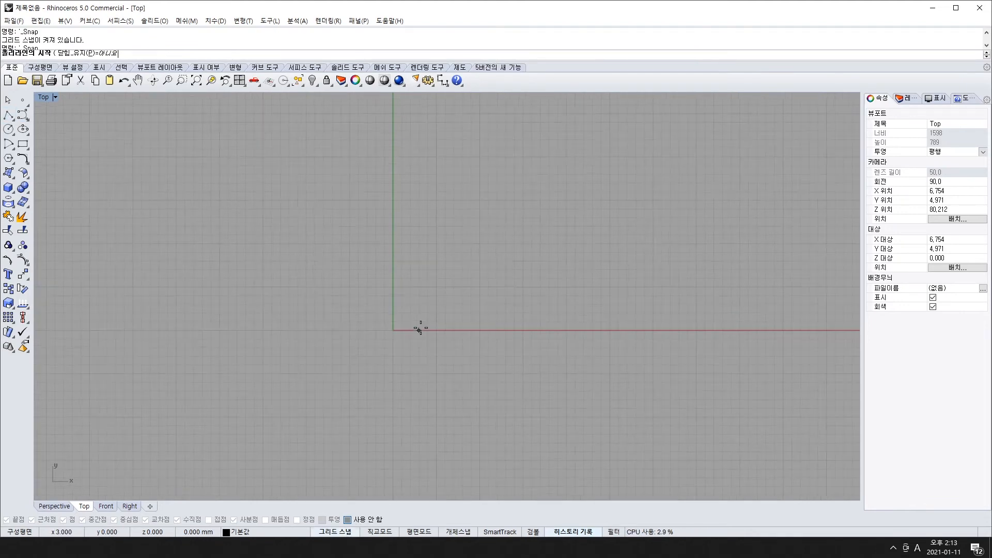
left_click(387, 331)
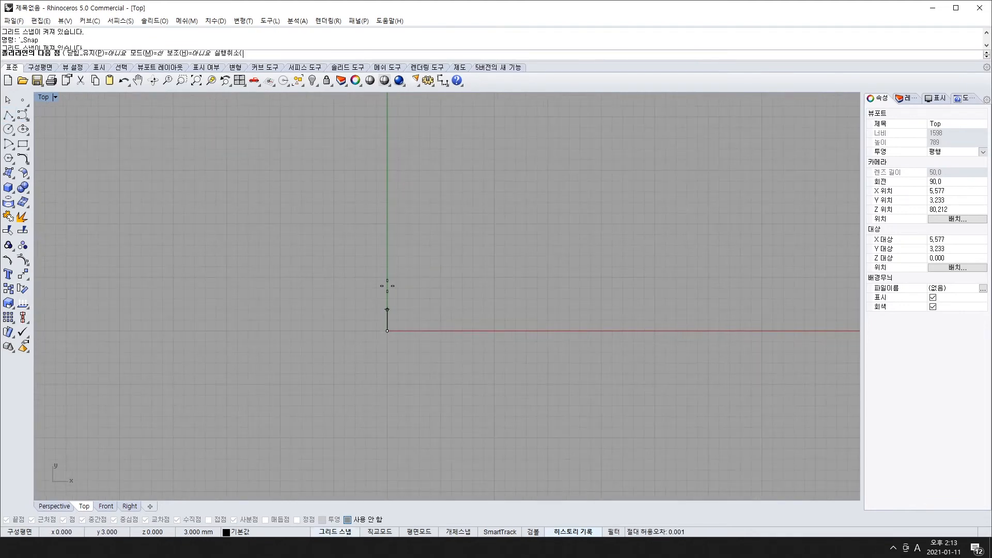
left_click(388, 224)
left_click(494, 223)
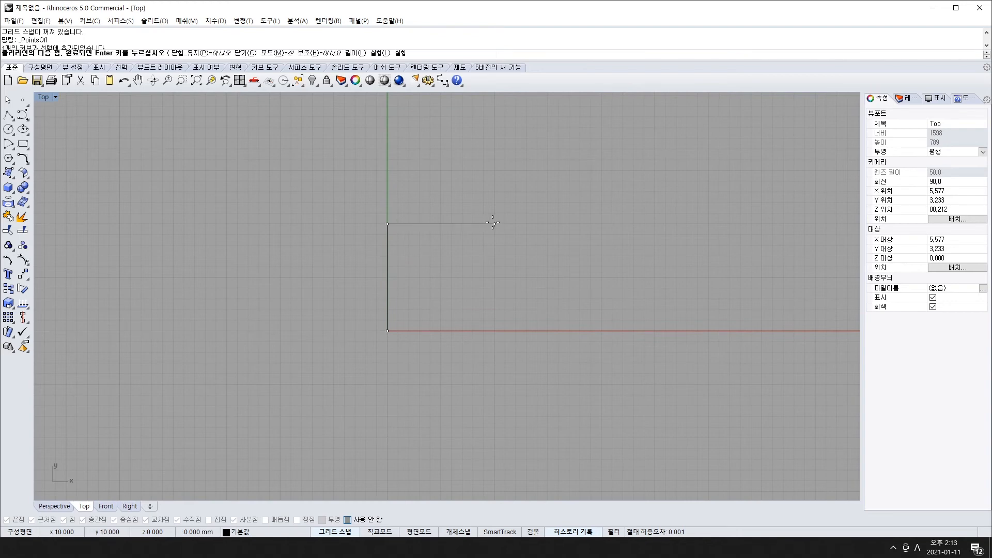
left_click(494, 330)
left_click(387, 331)
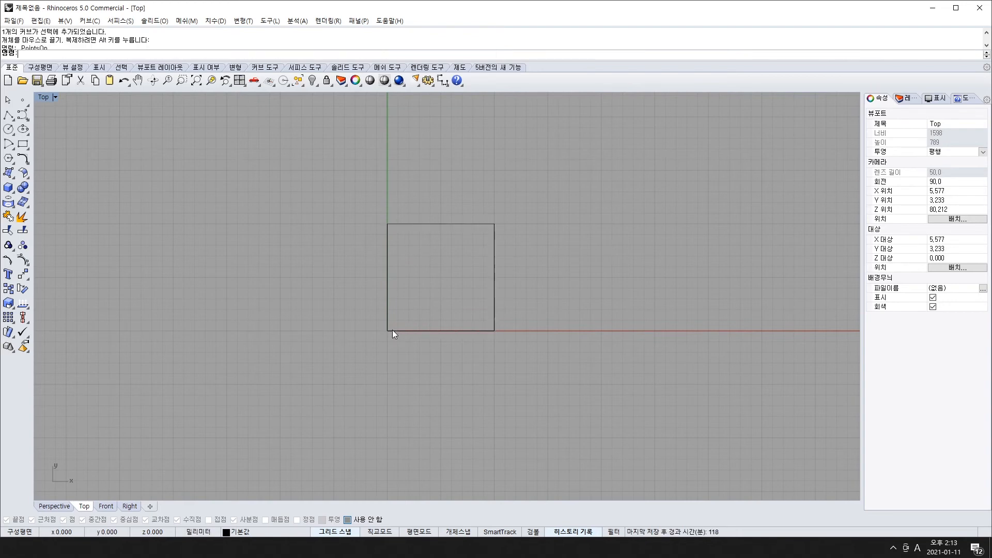
Select the square and examine the Fillet Curves tool among the curve tools.
left_click(429, 225)
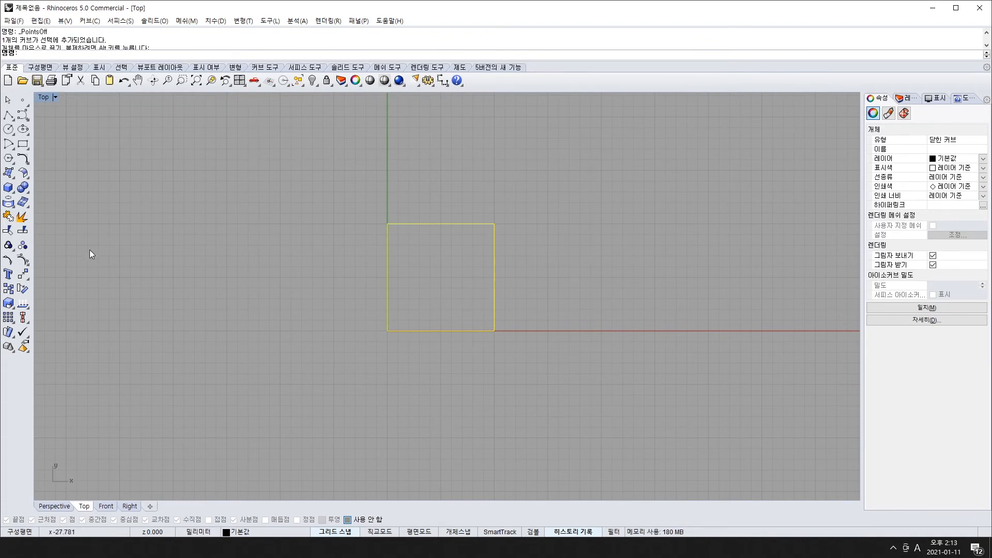
left_click(23, 159)
left_click_drag(61, 155, 91, 128)
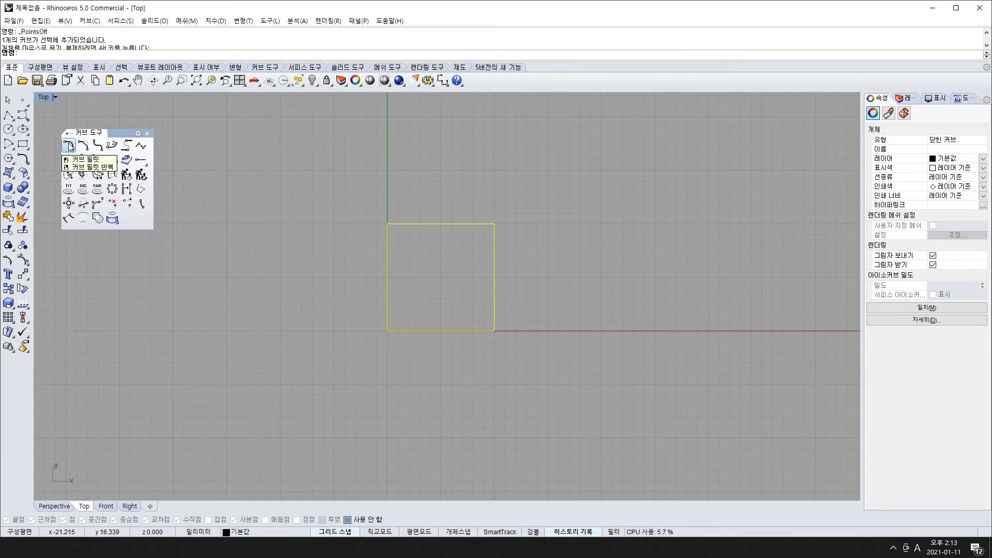
left_click(148, 134)
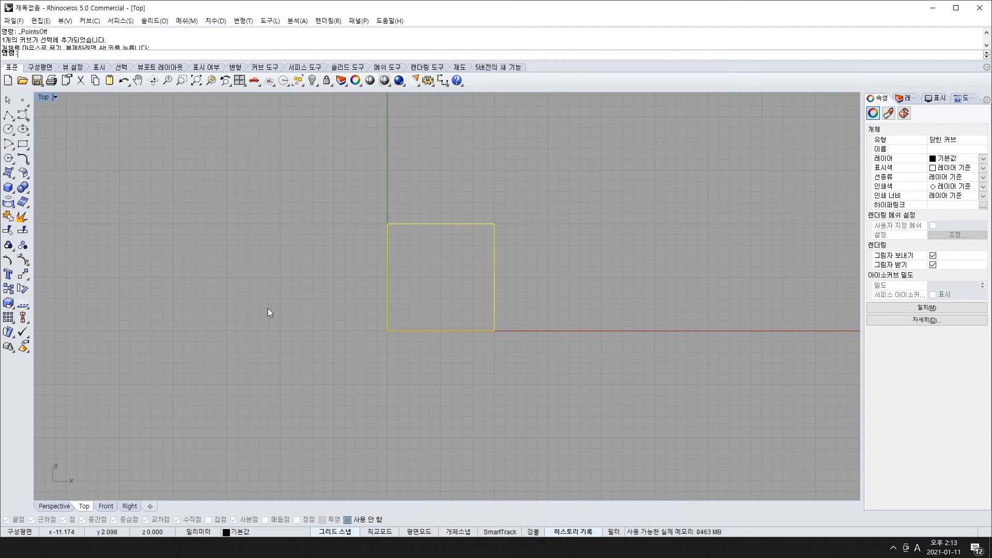
Fillet the square's upper-left corner with Fillet Curves at a radius of 5 mm and select the resulting curve.
left_click(23, 159)
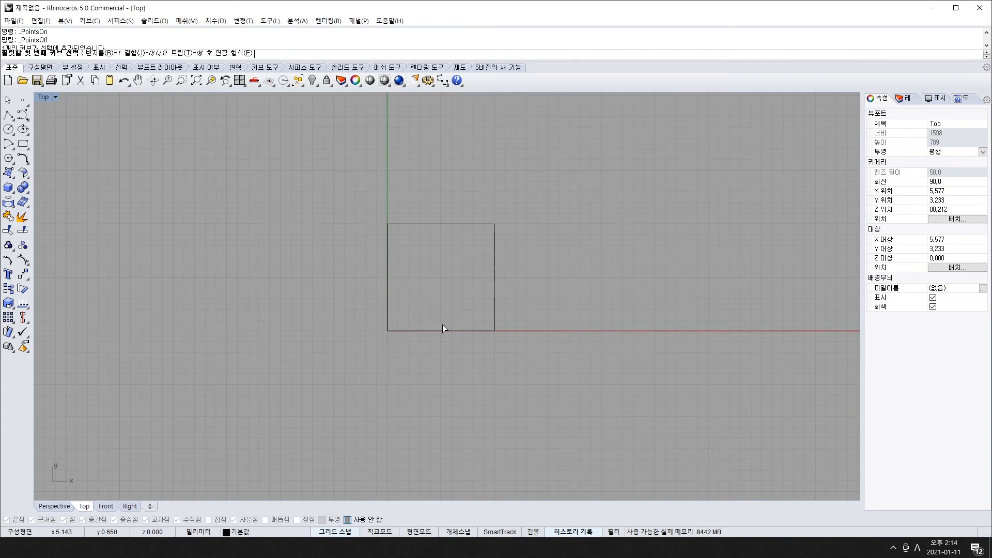
left_click(102, 53)
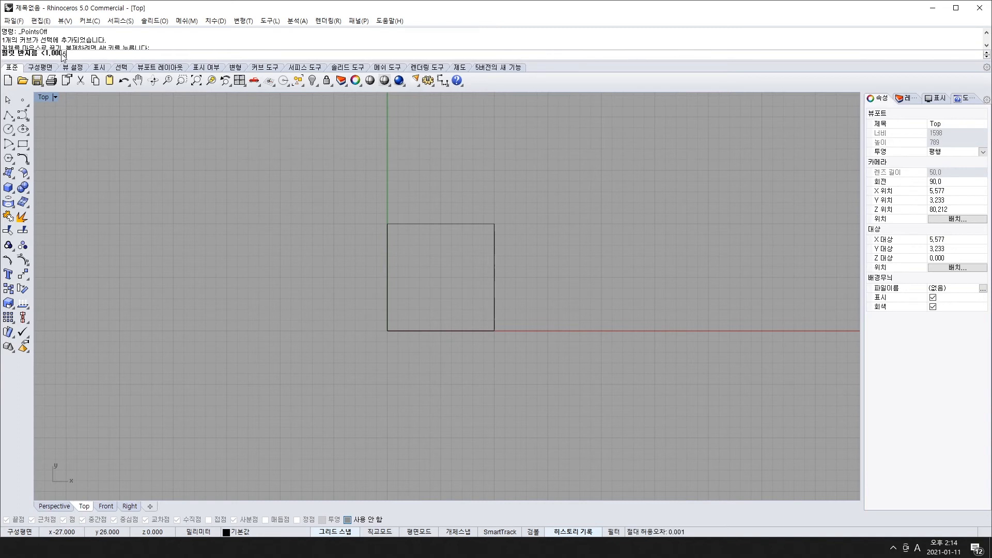
type("5")
key("Return")
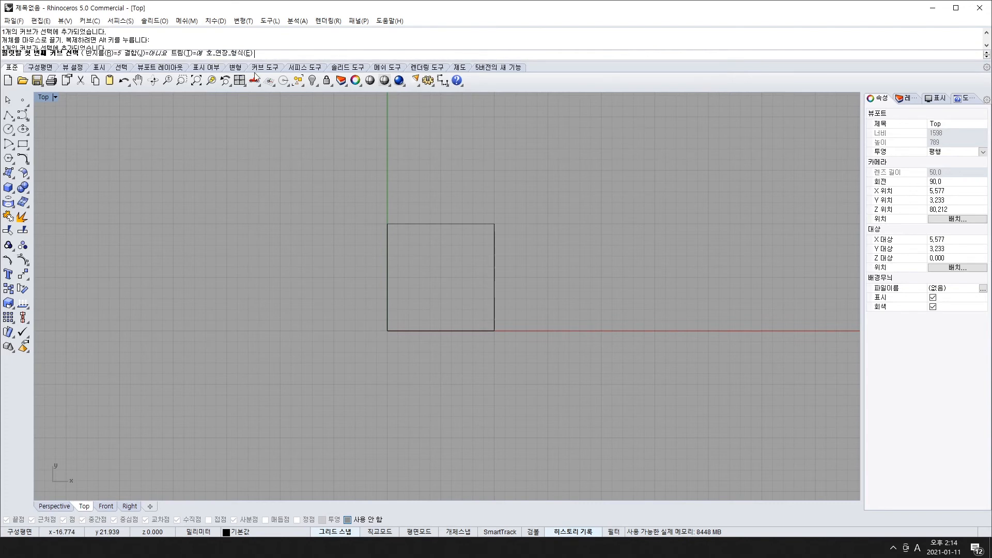
left_click(388, 224)
left_click(388, 225)
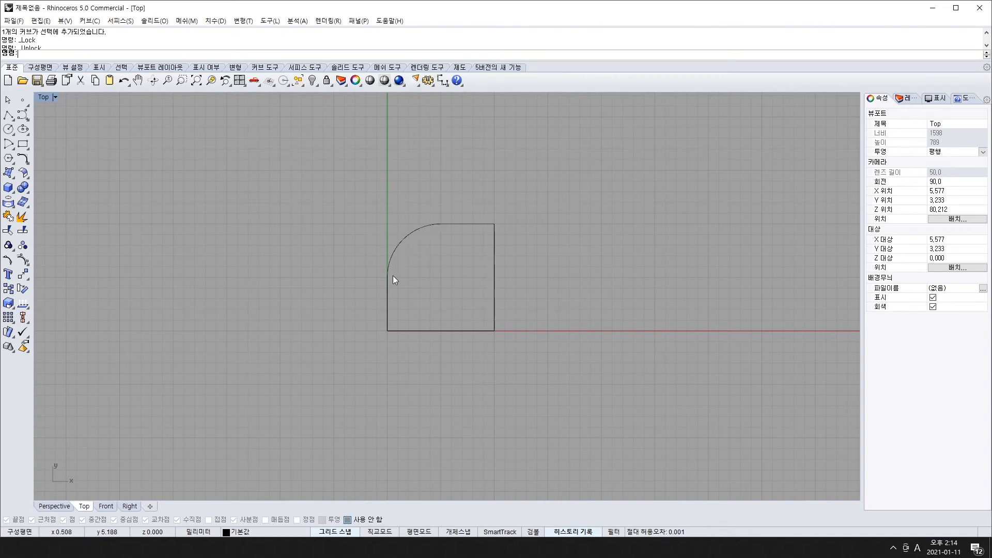
left_click(460, 223)
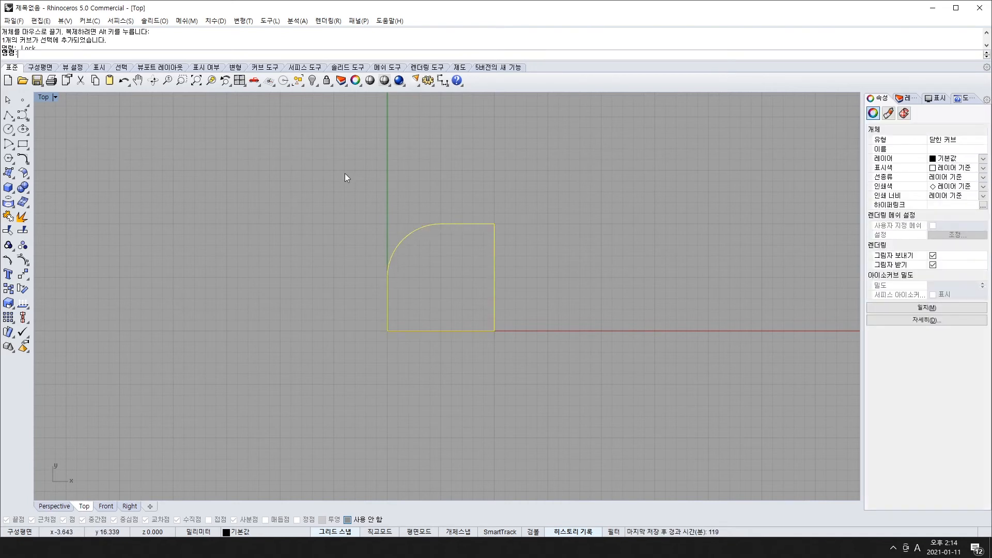
Fillet the square's other three corners with the same 5 mm radius and select the resulting closed curve.
left_click(26, 160)
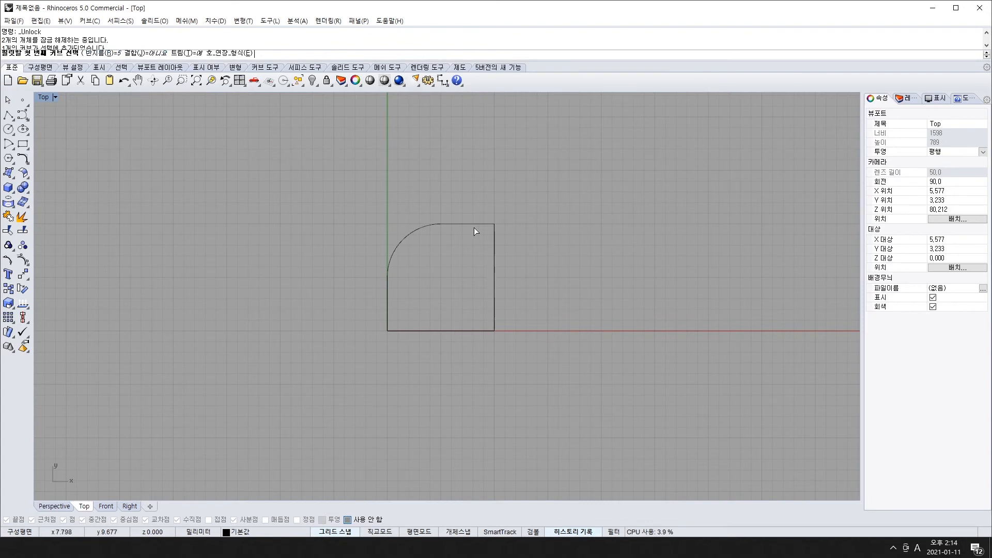
left_click(493, 226)
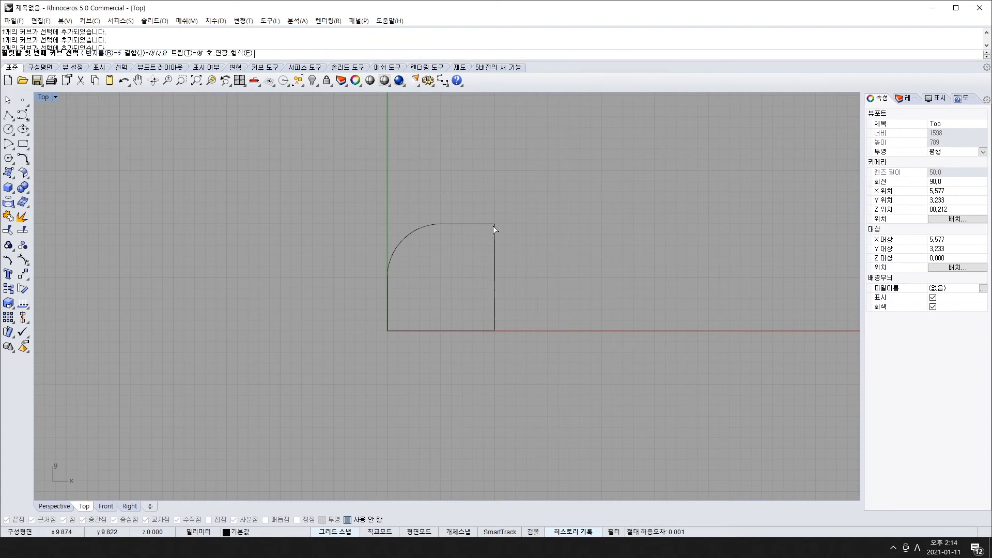
left_click(493, 225)
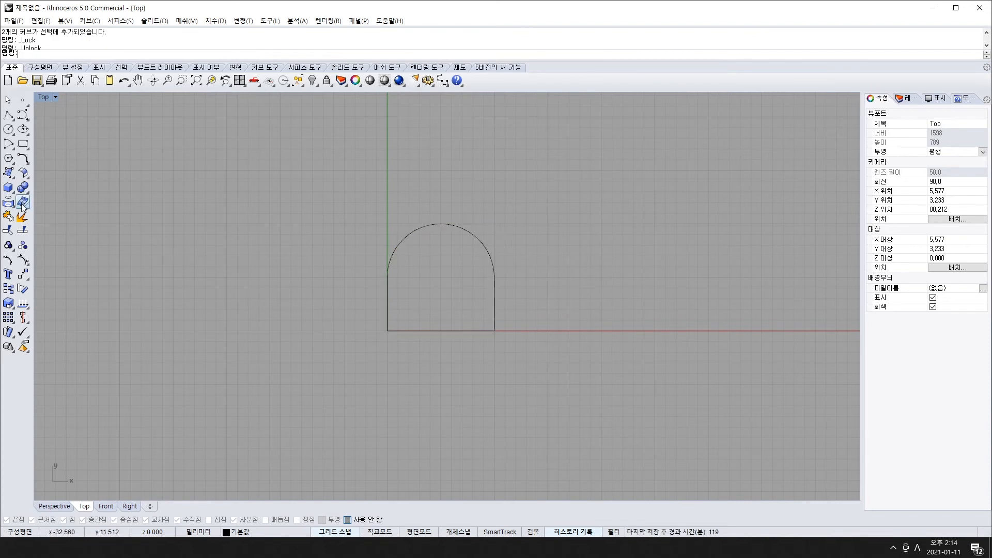
left_click(23, 158)
left_click(392, 330)
left_click(392, 330)
left_click(23, 158)
left_click(495, 331)
left_click(491, 331)
left_click(483, 241)
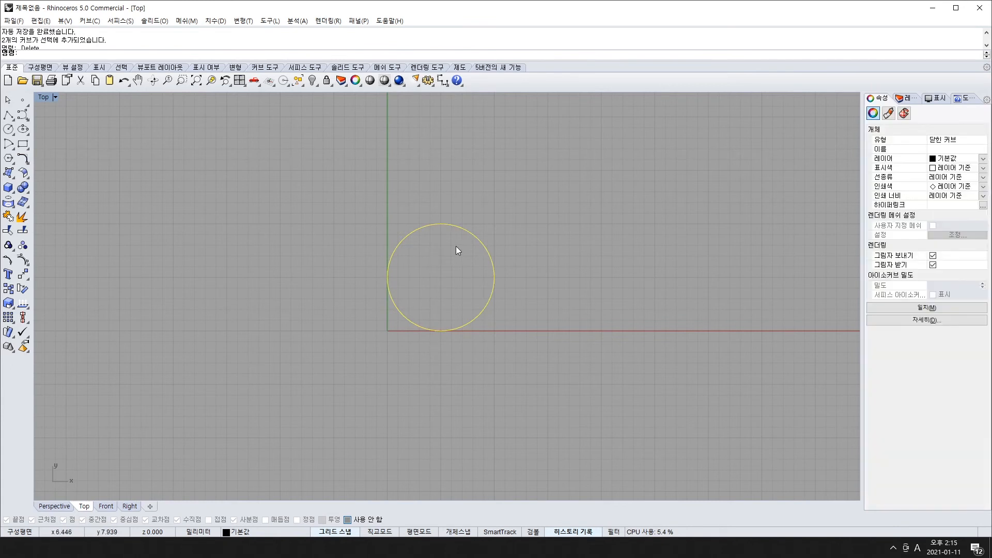
Draw a second closed 10 by 10 mm square polyline beside the circle, starting at x 15, y 10.
left_click(8, 115)
left_click(548, 223)
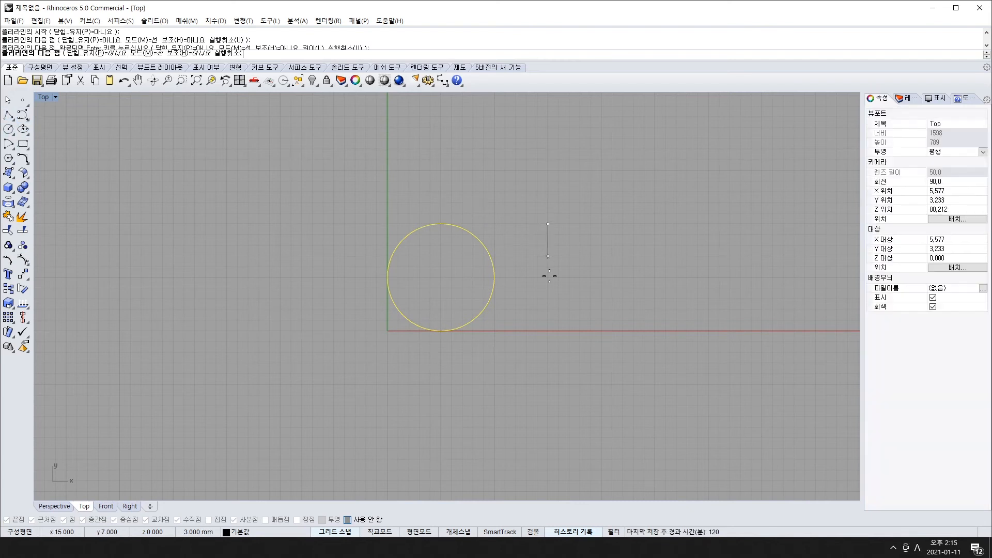
left_click(547, 331)
left_click(654, 330)
left_click(654, 224)
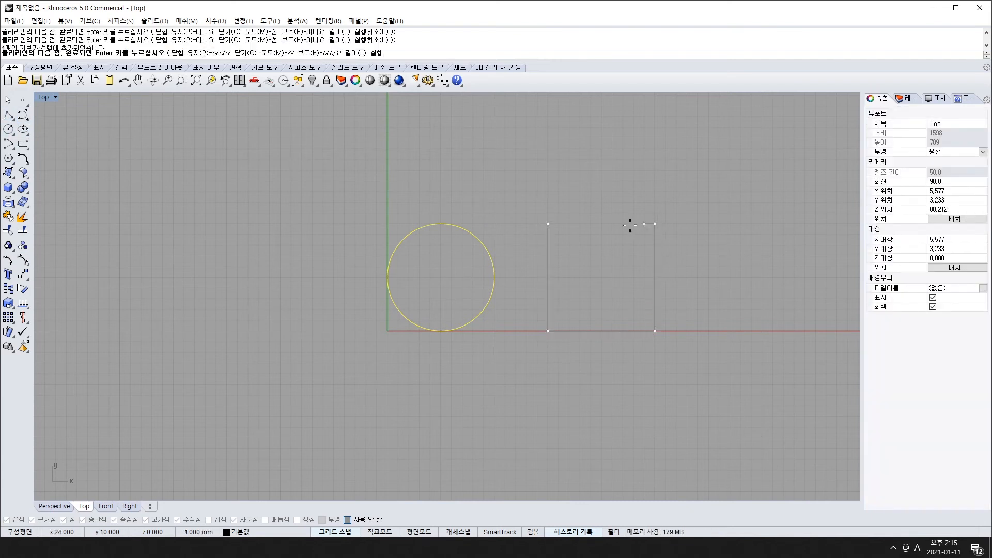
left_click(548, 224)
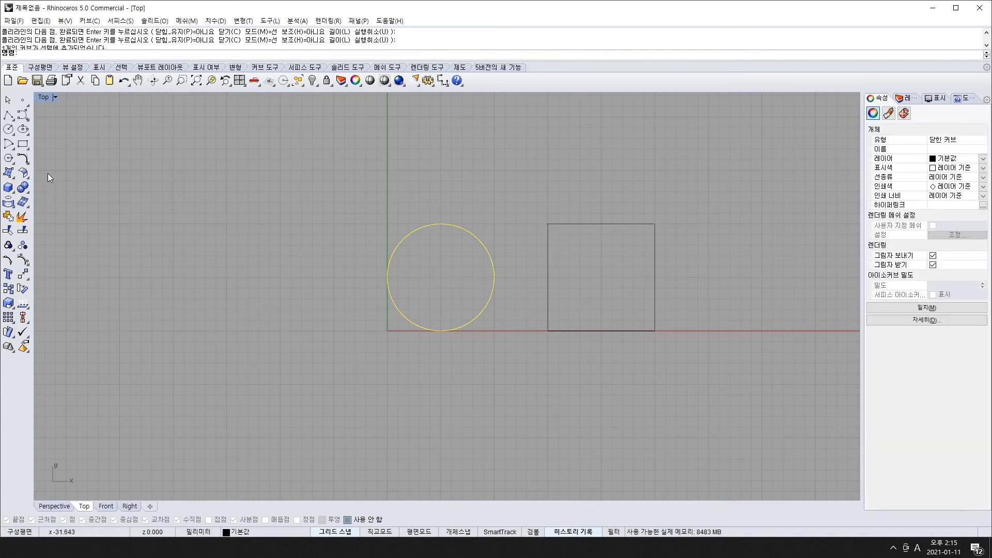
Fillet the second square's upper-left corner with Fillet Curves at a radius of 2 mm.
left_click(22, 158)
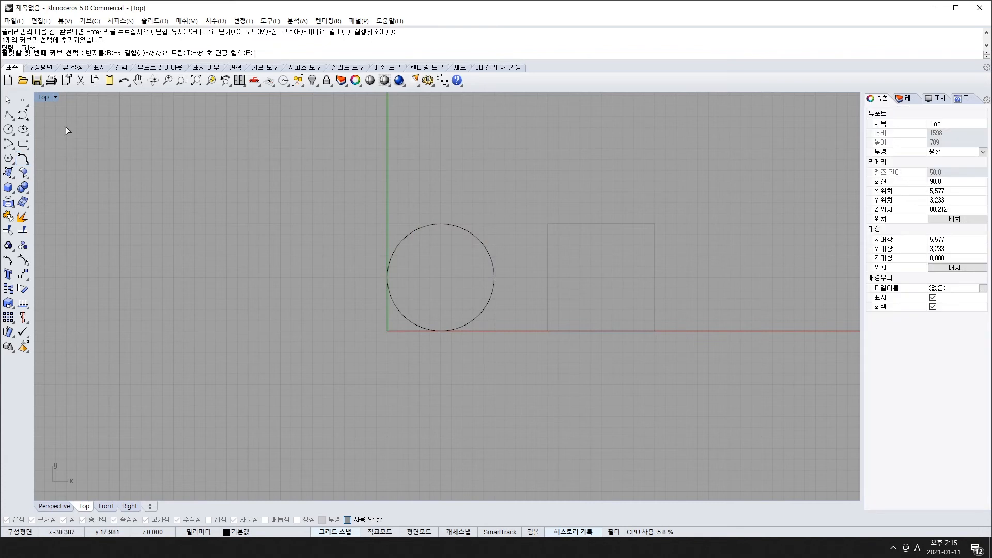
left_click(100, 54)
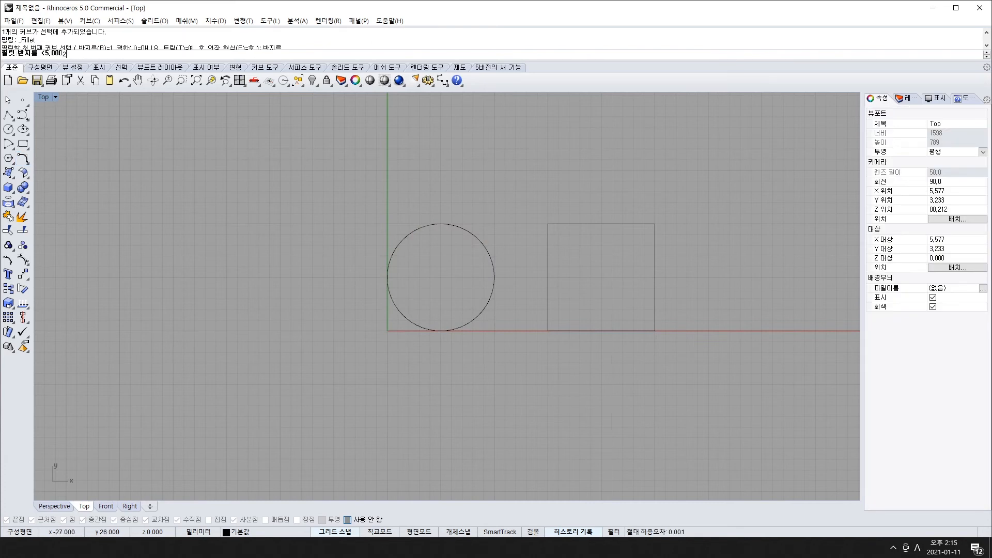
type("2")
key("Return")
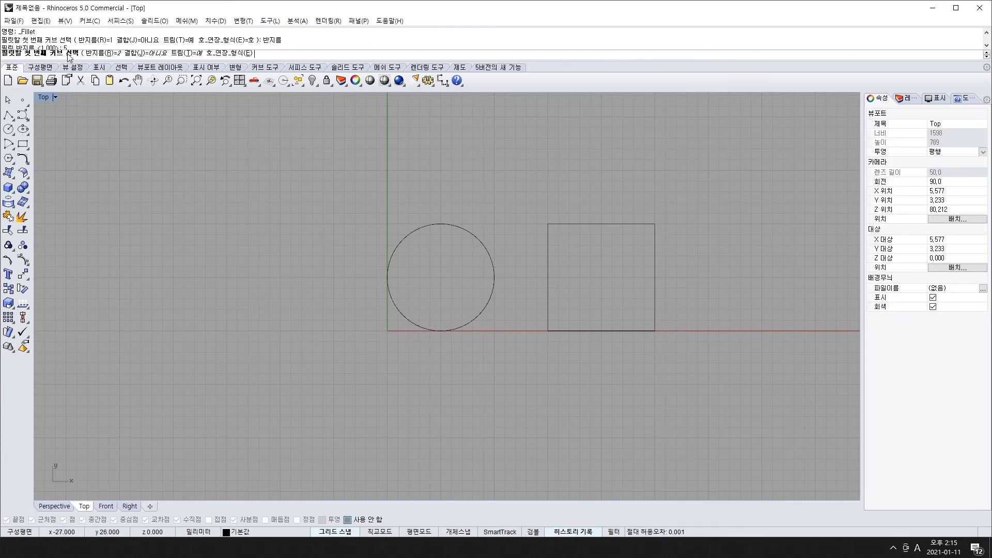
left_click(549, 228)
left_click(550, 228)
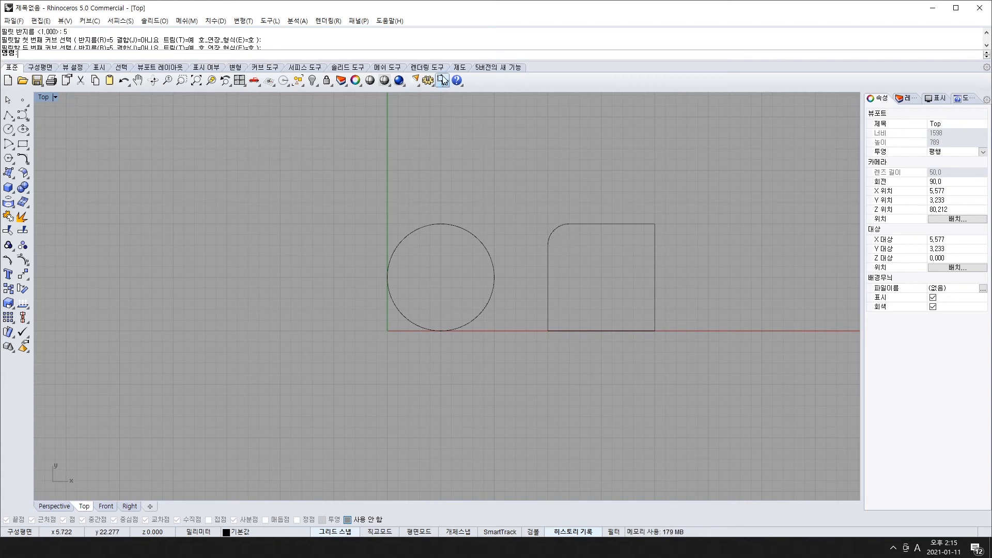
Dimension the upper-left fillet's vertical and horizontal extents from the square's original corner.
left_click(443, 80)
left_click(548, 246)
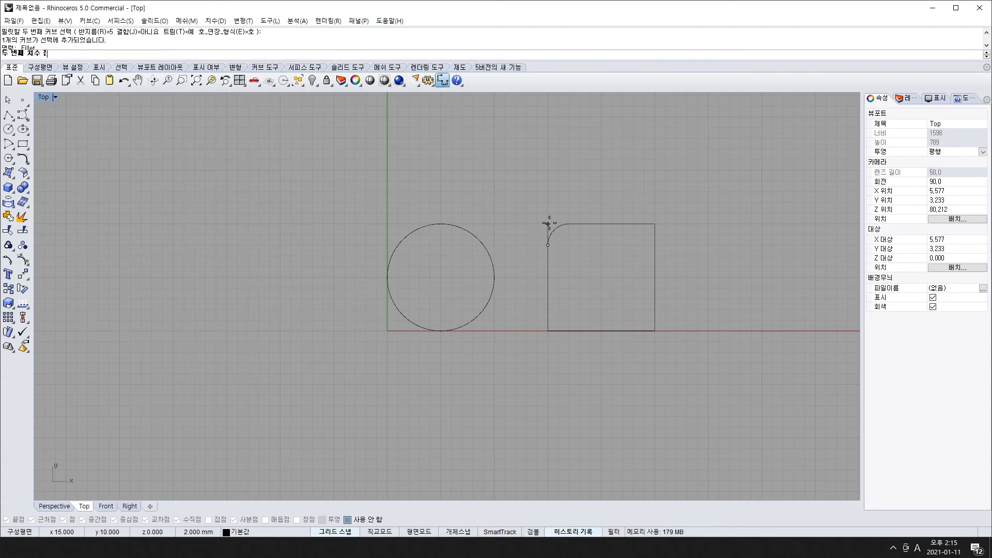
left_click(549, 223)
left_click(532, 226)
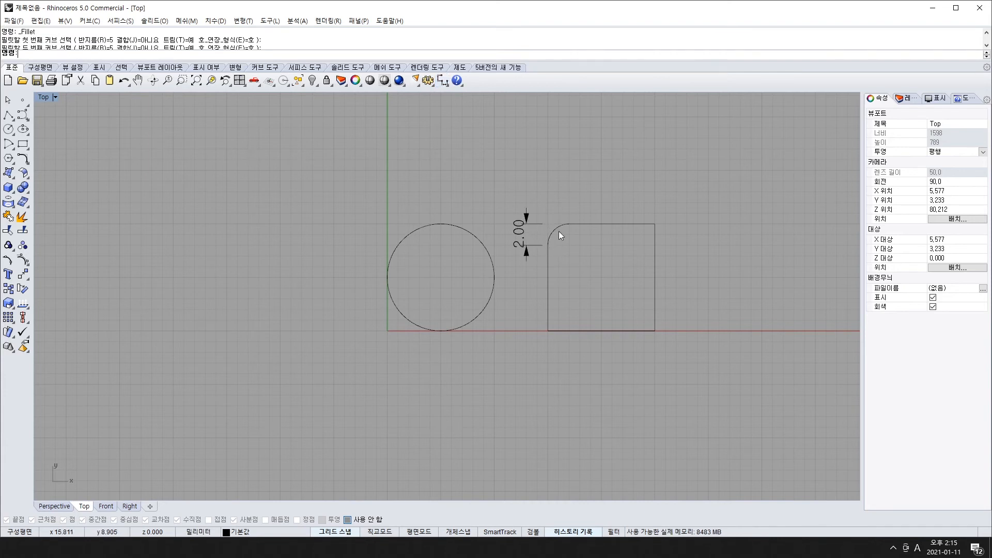
right_click(551, 220)
left_click(548, 223)
left_click(569, 223)
left_click(569, 203)
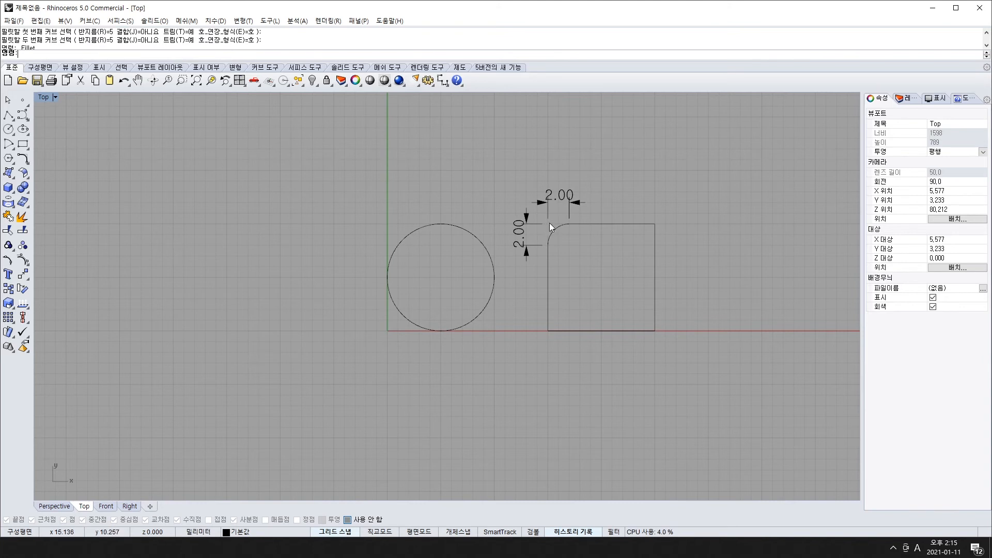
Fillet the second square's other three corners with the 2 mm radius.
left_click(24, 159)
left_click(654, 225)
left_click(654, 225)
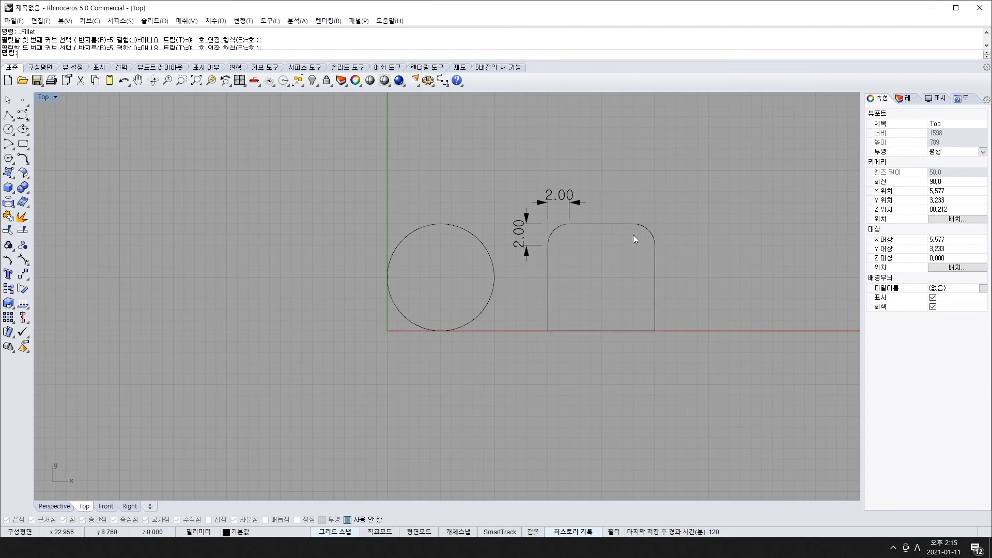
right_click(667, 349)
left_click(653, 329)
left_click(654, 329)
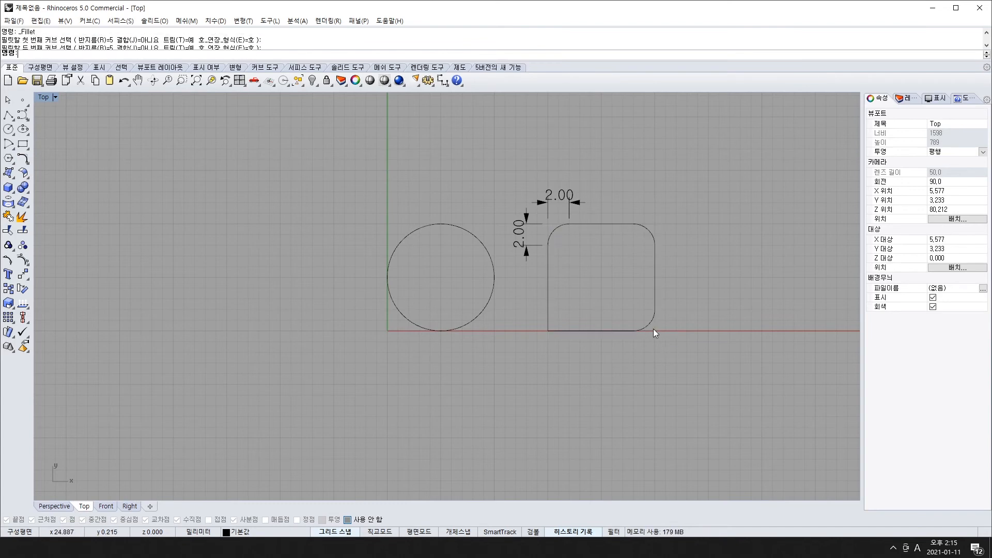
right_click(547, 328)
left_click(547, 329)
left_click(547, 328)
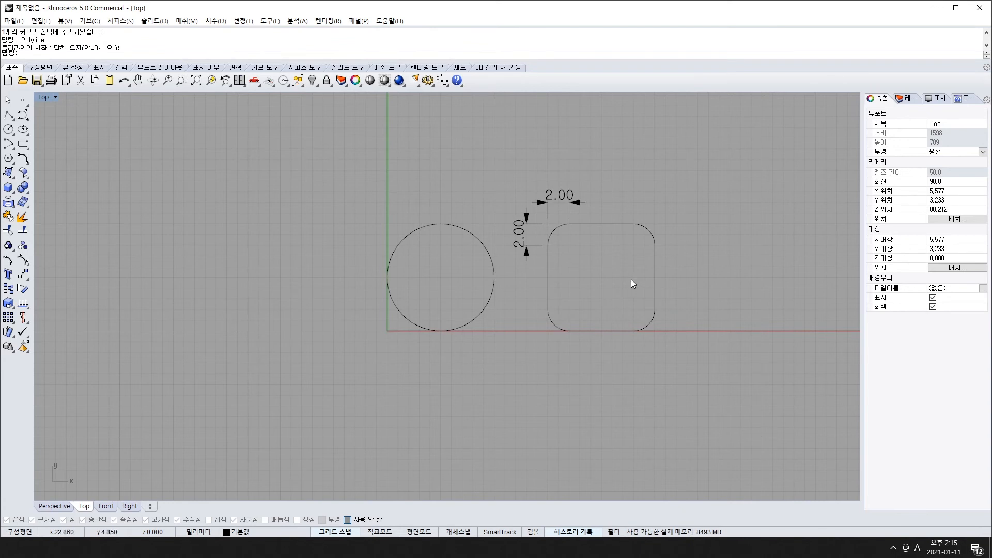
Undo the last three corner fillets on the second square.
key("ctrl+z")
key("ctrl+z")
key("ctrl+z")
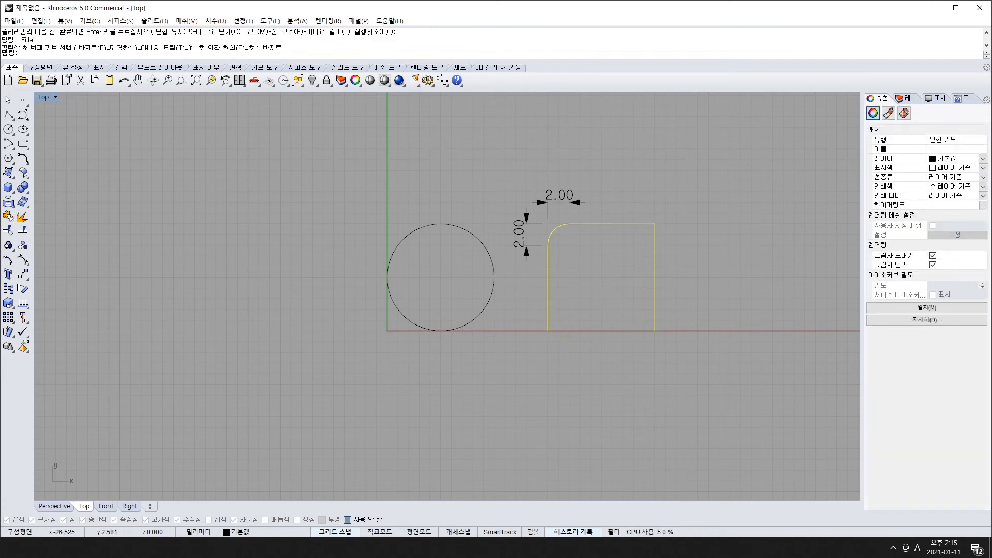
Repeat Fillet Curves at 2 mm on the second square's three sharp corners.
right_click(660, 225)
left_click(653, 224)
left_click(654, 226)
right_click(675, 281)
left_click(653, 330)
left_click(655, 327)
right_click(599, 333)
left_click(548, 328)
left_click(551, 331)
Undo the three repeated corner fillets, keeping only the dimensioned upper-left one.
key("ctrl+z")
key("ctrl+z")
key("ctrl+z")
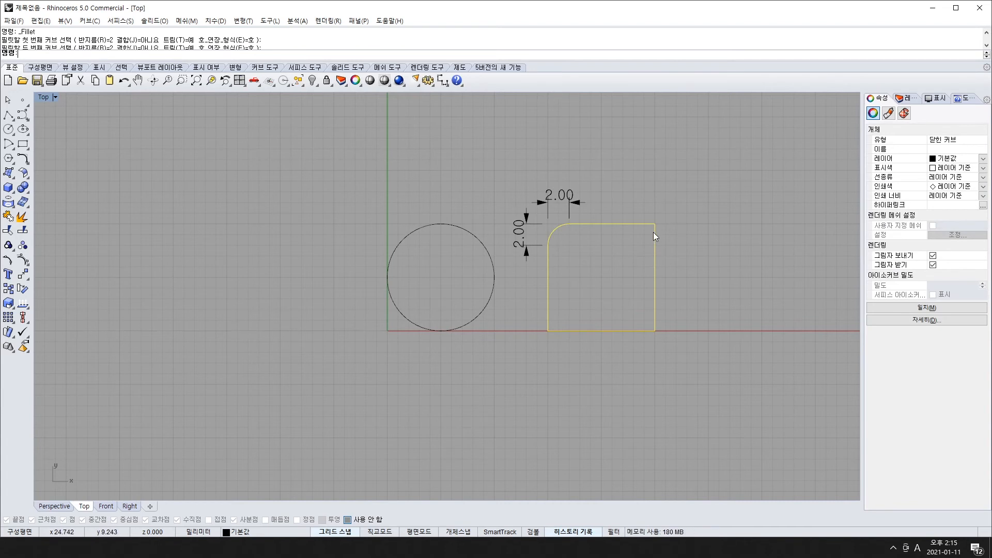
Round the second square's upper-right, lower-right and lower-left corners with 2 mm fillets, repeating the Fillet command for each corner.
right_click(677, 201)
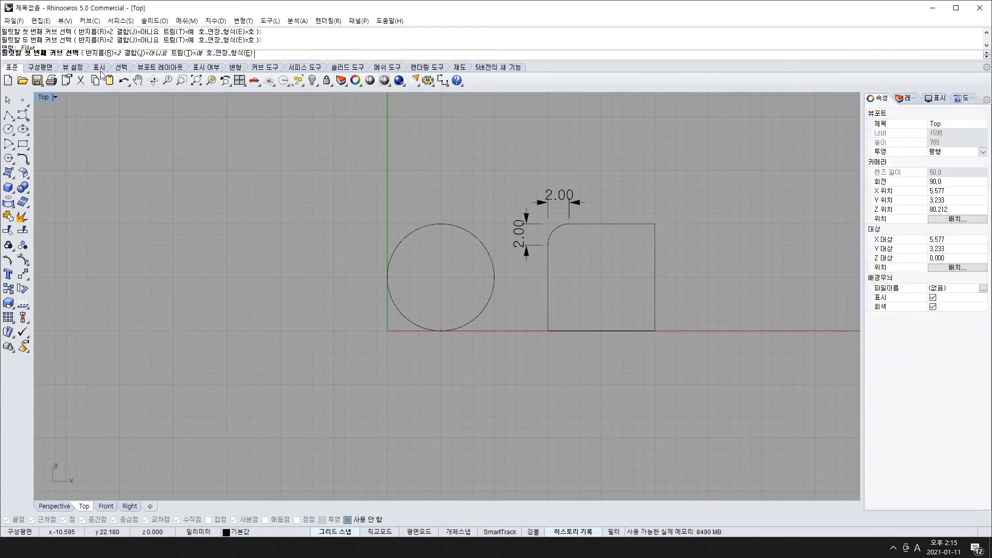
right_click(733, 194)
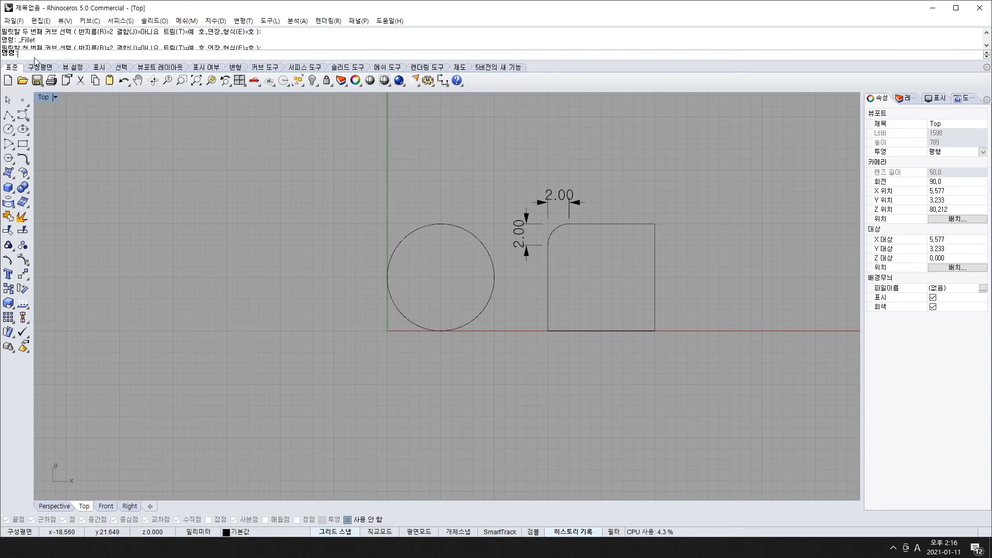
right_click(741, 165)
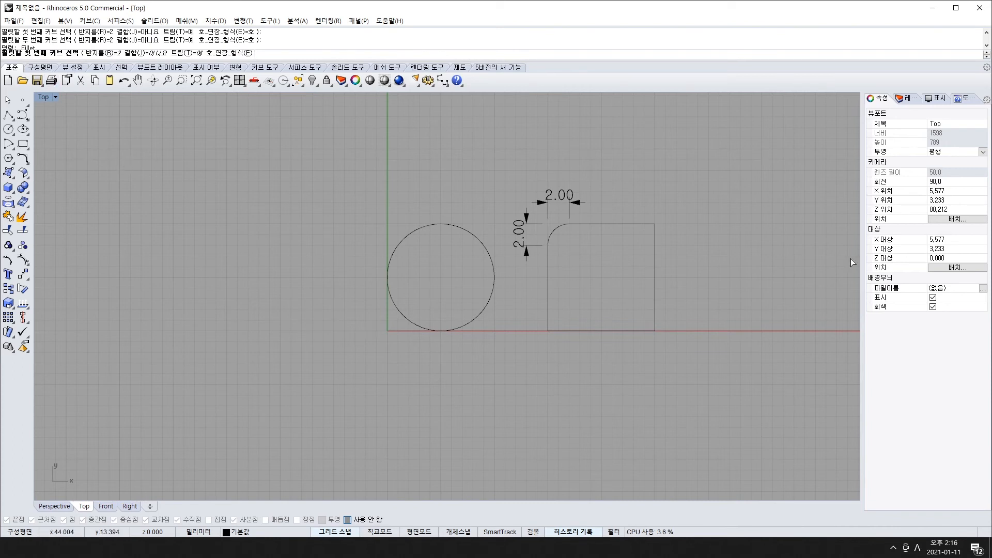
left_click(655, 228)
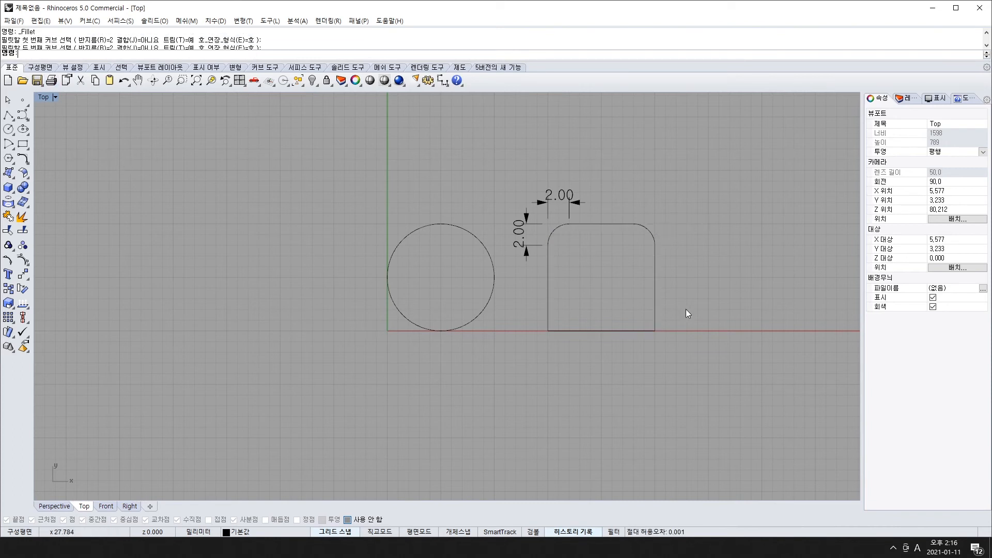
key("Return")
left_click(656, 327)
key("Return")
left_click(555, 328)
left_click(548, 330)
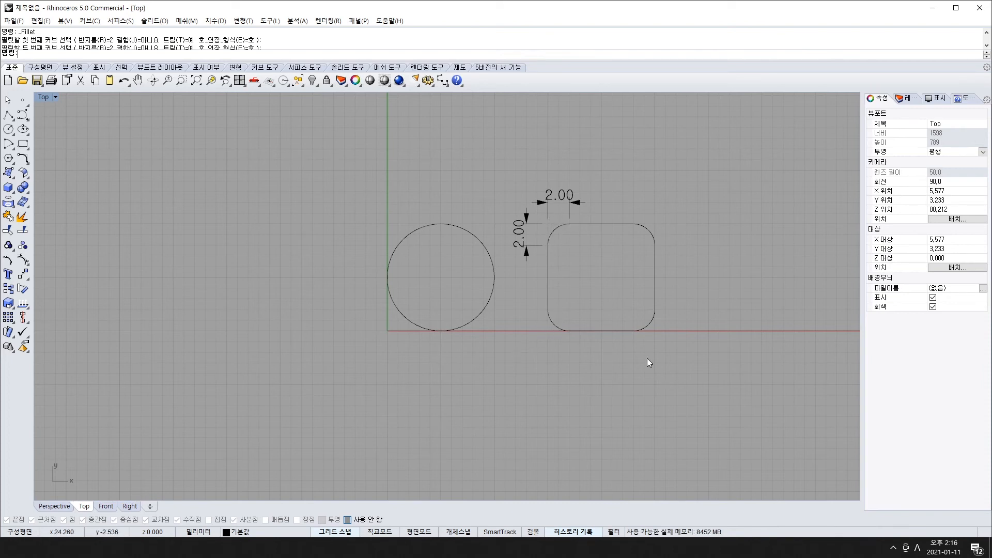
Delete the horizontal and vertical dimensions at the rounded square's upper-left corner.
left_click(571, 195)
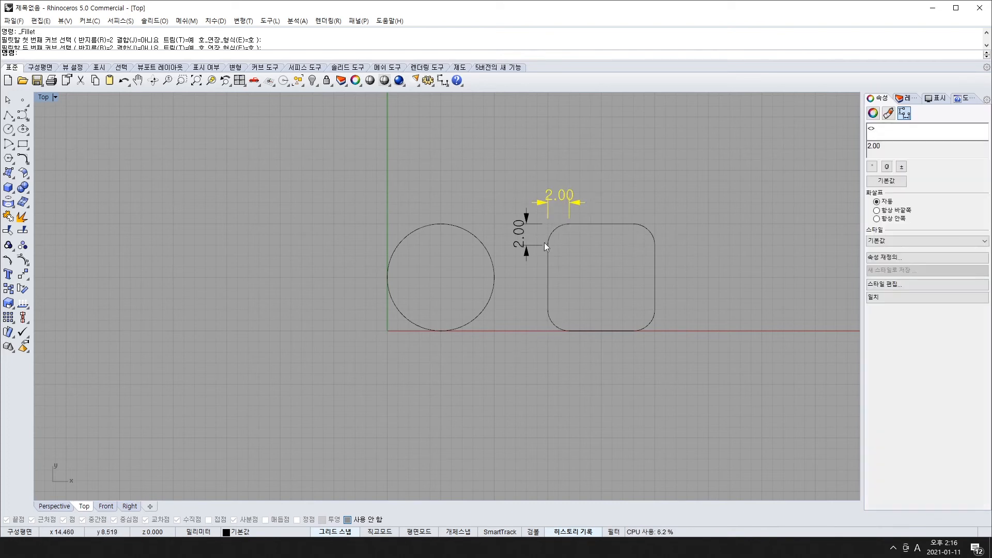
key("Delete")
left_click(529, 239)
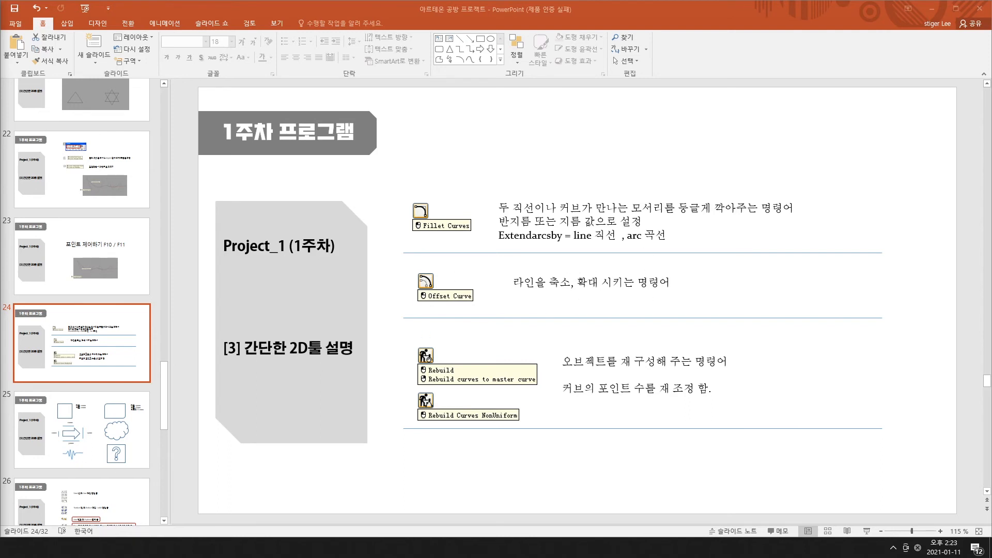
Switch back to Rhino from the slides and delete all the remaining curves in the Top view.
key("alt+Tab")
left_click_drag(288, 178, 716, 383)
key("ctrl+z")
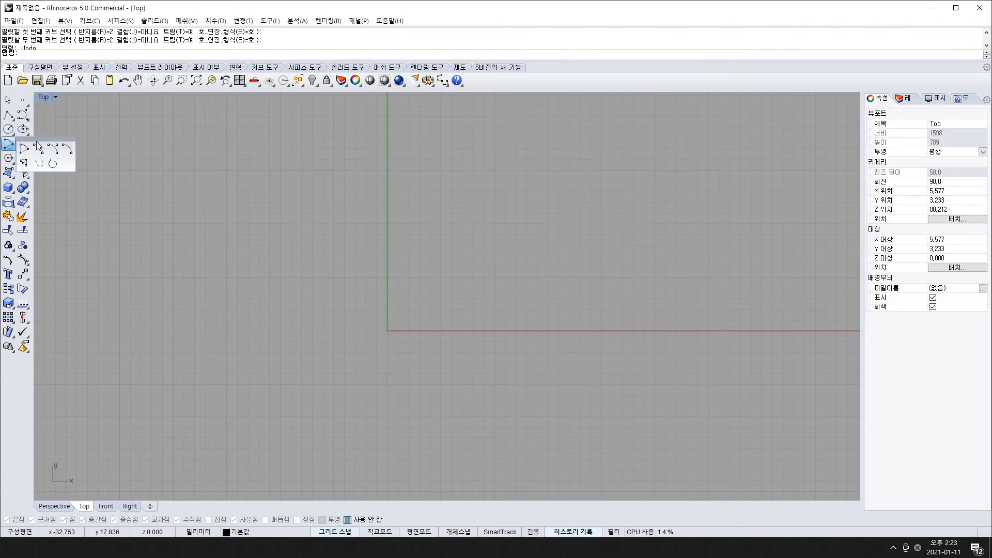
Draw a semicircular arc above the X axis from the origin to x 10 mm and select it.
left_click(387, 331)
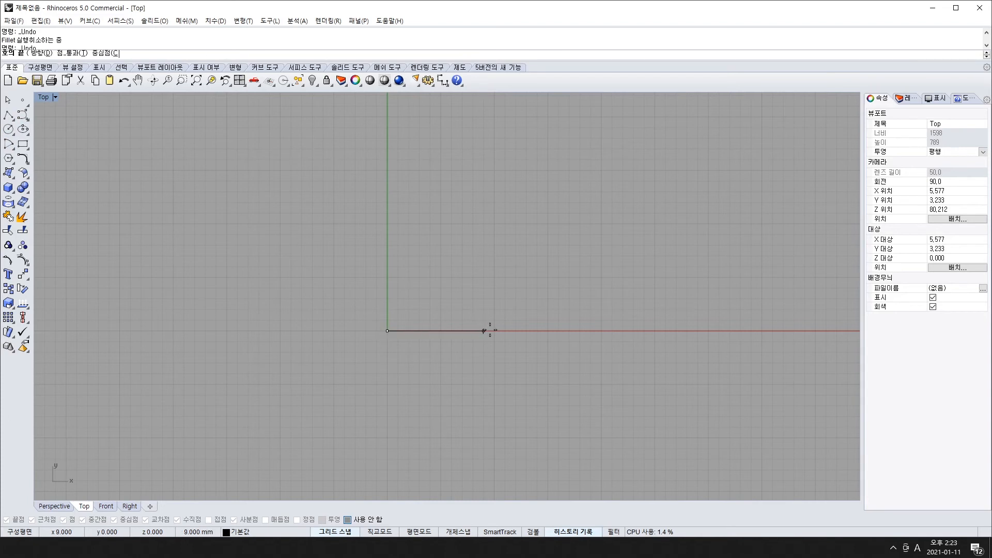
left_click(494, 330)
left_click(387, 215)
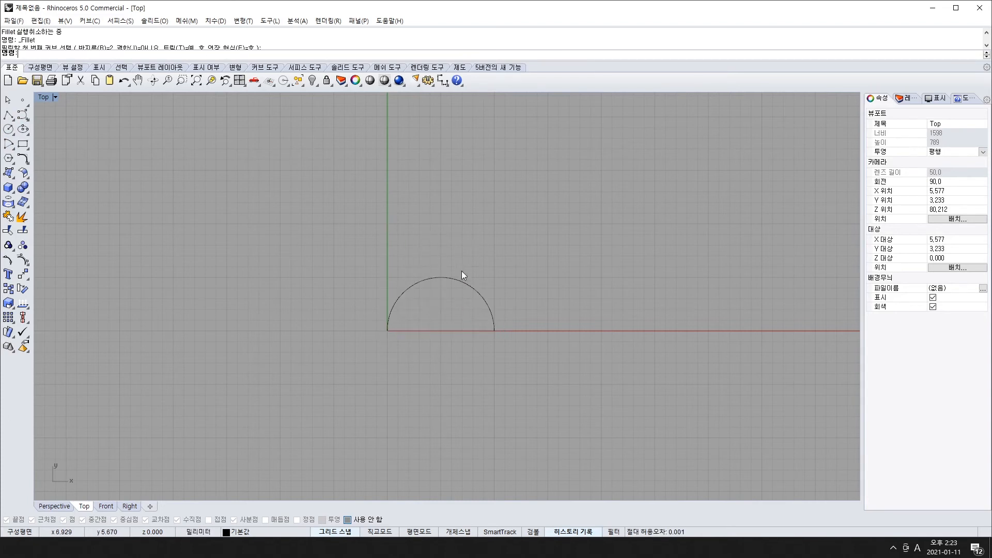
left_click(457, 280)
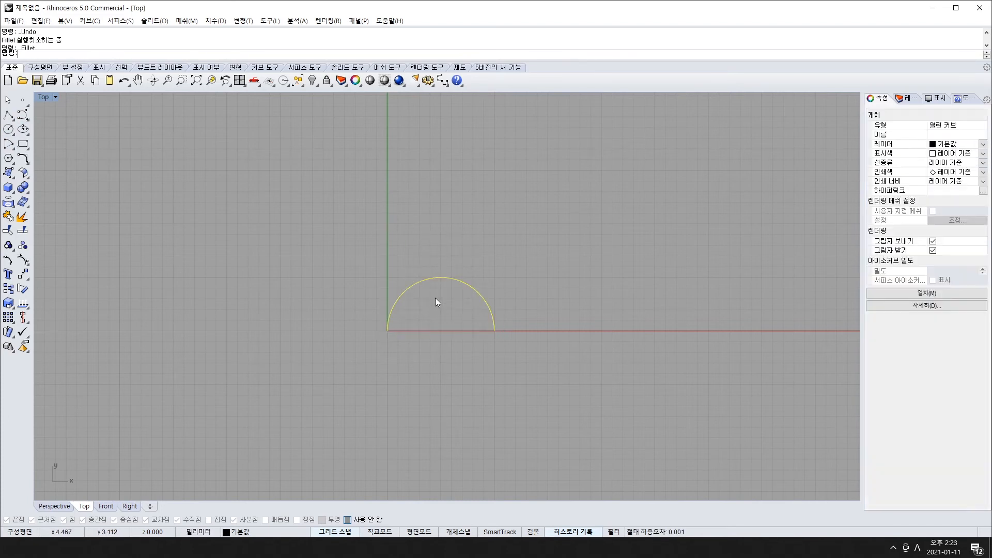
Draw a second semicircular arc above the X axis from x 15 mm to x 25 mm using start, end and vertical start direction.
left_click(8, 145)
left_click_drag(42, 141, 59, 128)
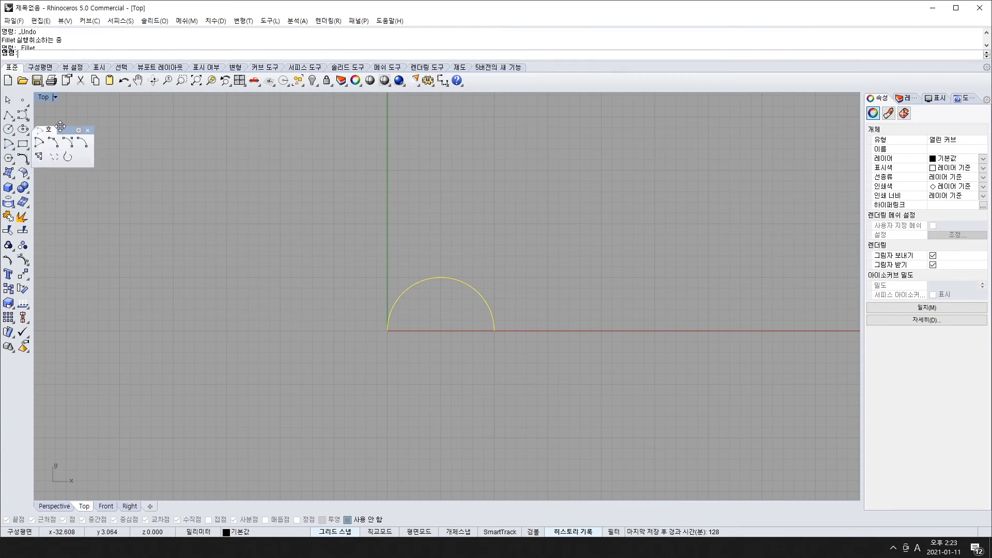
left_click(74, 147)
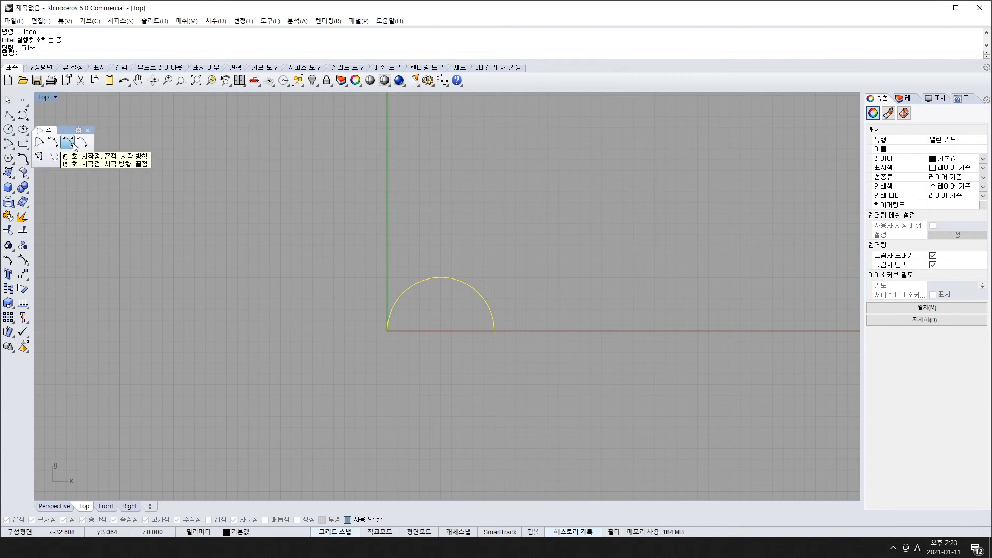
left_click(551, 330)
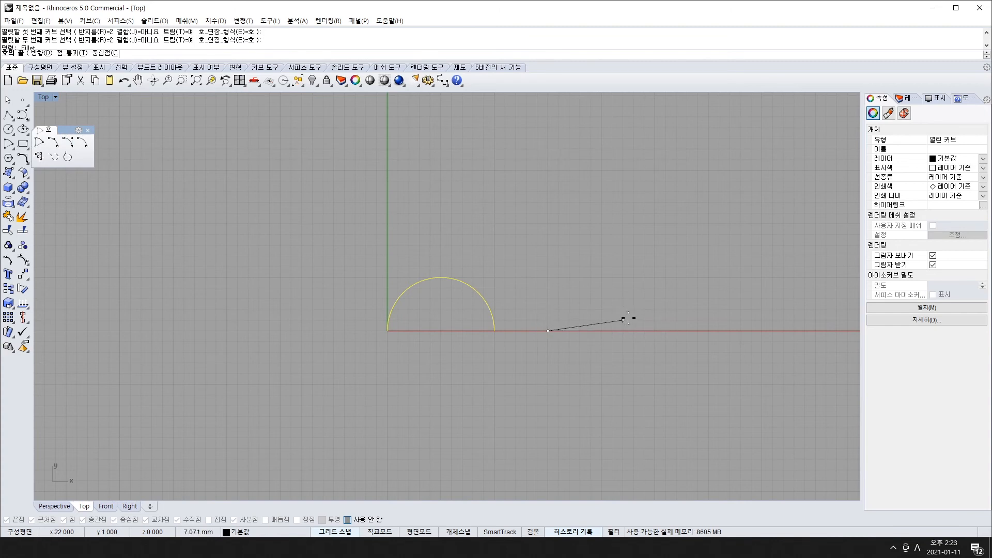
left_click(654, 330)
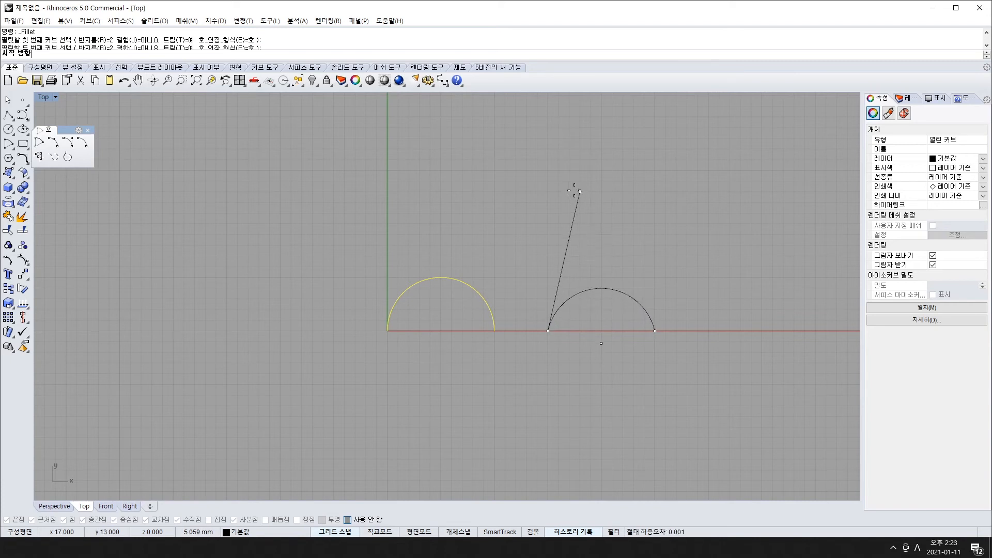
left_click(549, 160)
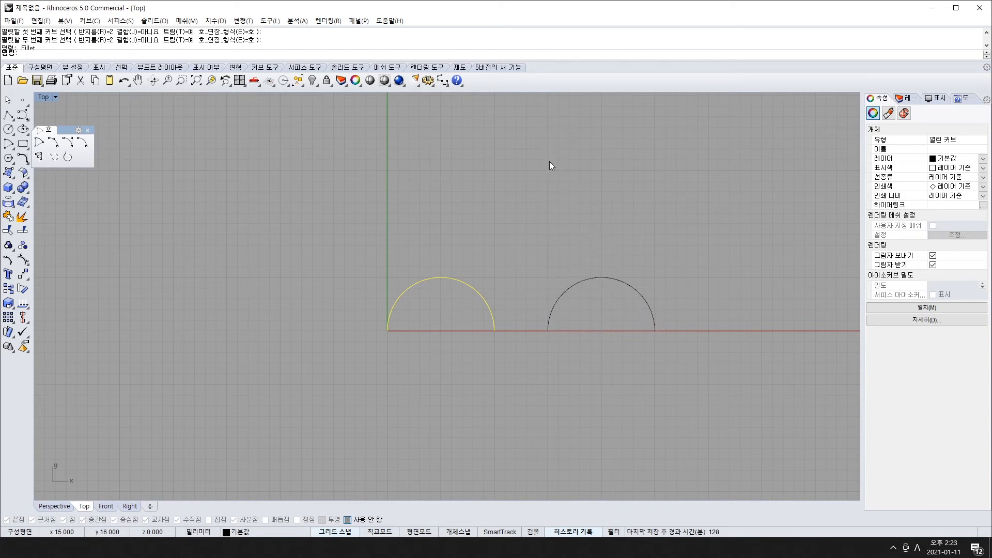
left_click(605, 276)
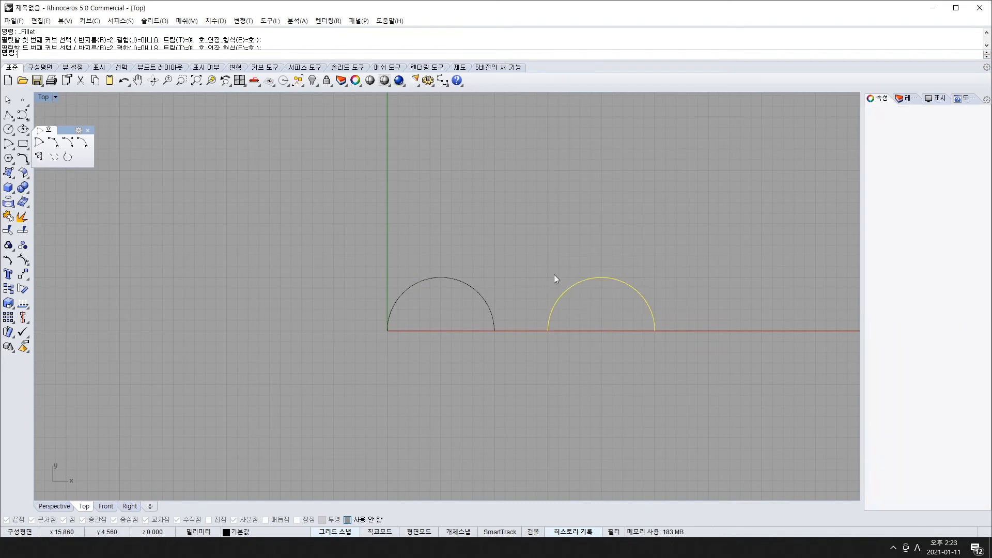
left_click(403, 293)
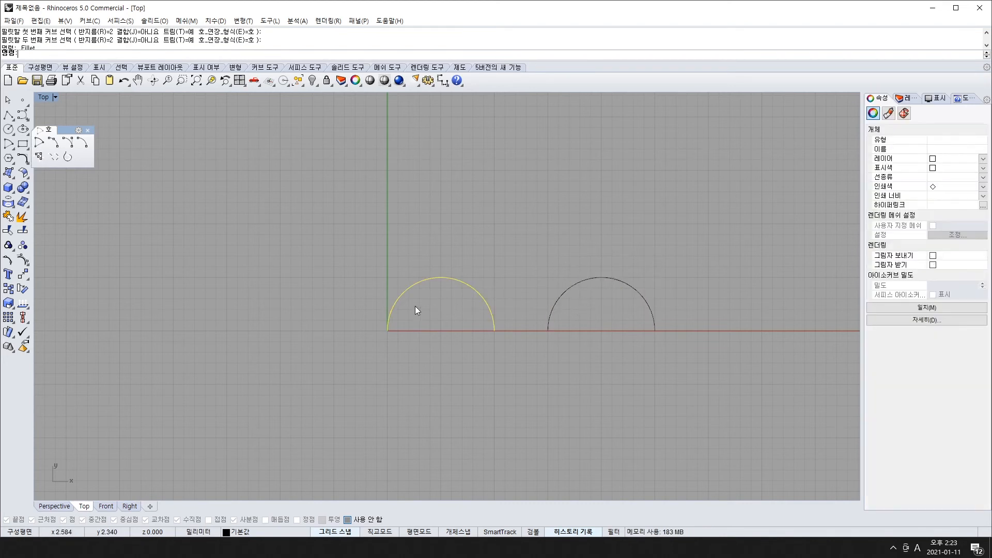
Close the floating arc tools and float the curve tools palette over the Top view.
left_click(88, 130)
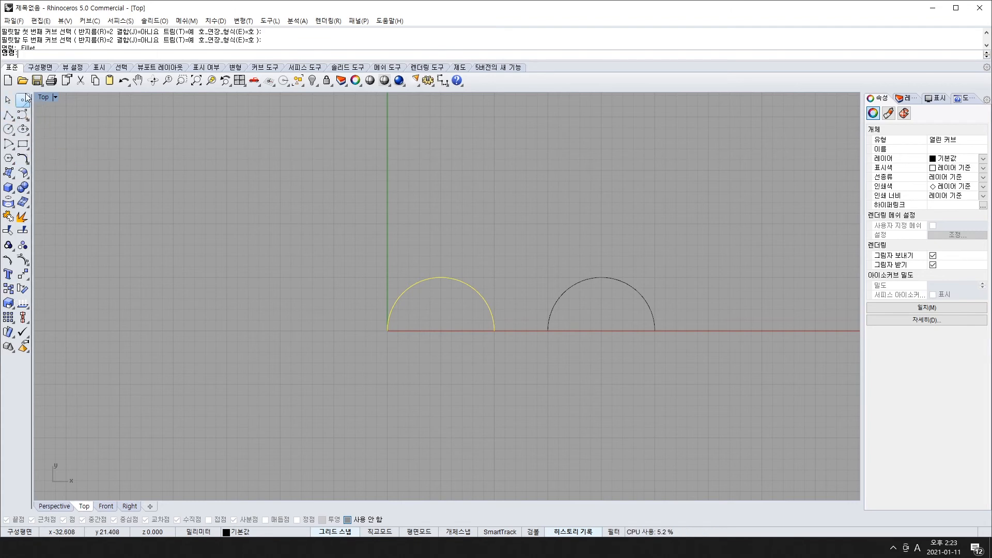
left_click(25, 161)
left_click_drag(50, 155, 79, 115)
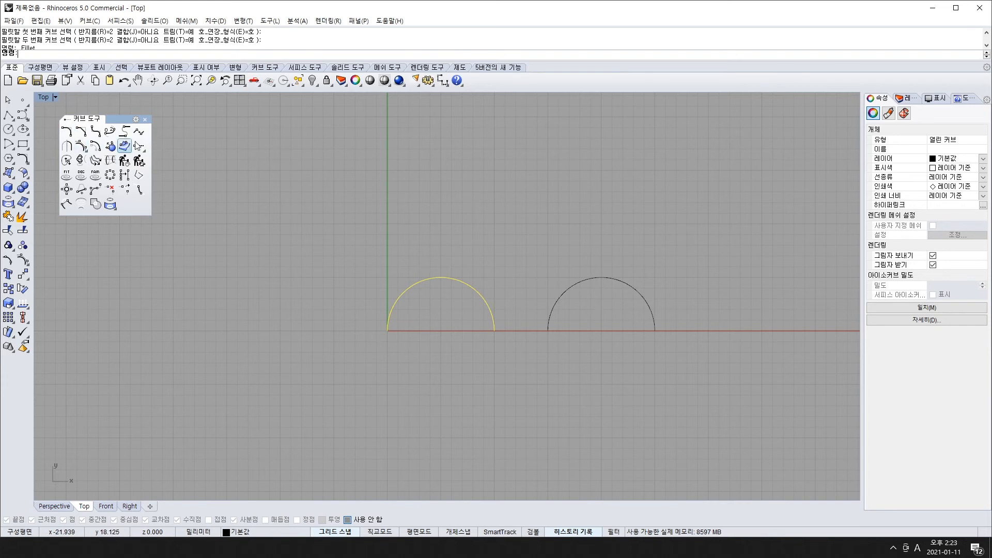
left_click(97, 147)
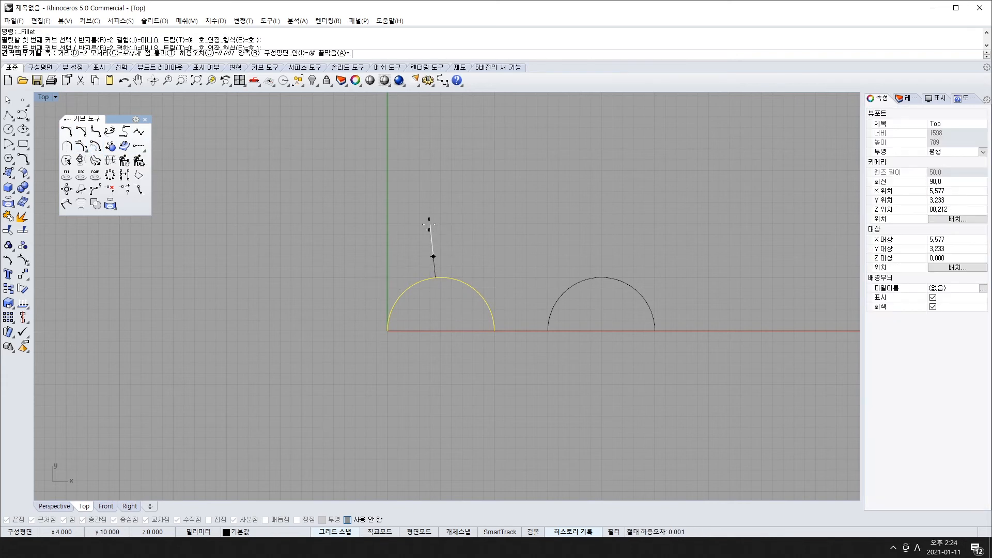
key("Escape")
left_click(444, 226)
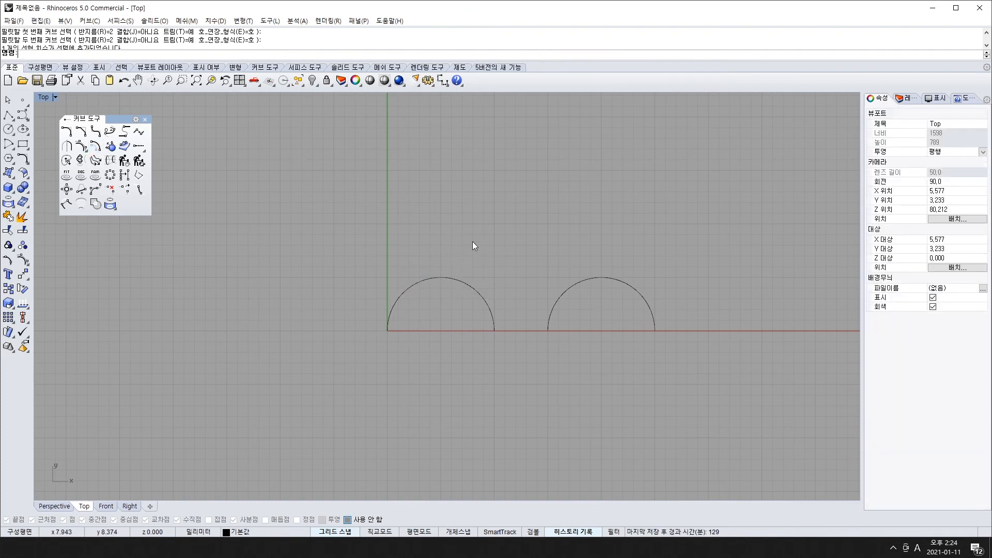
left_click_drag(432, 288, 432, 286)
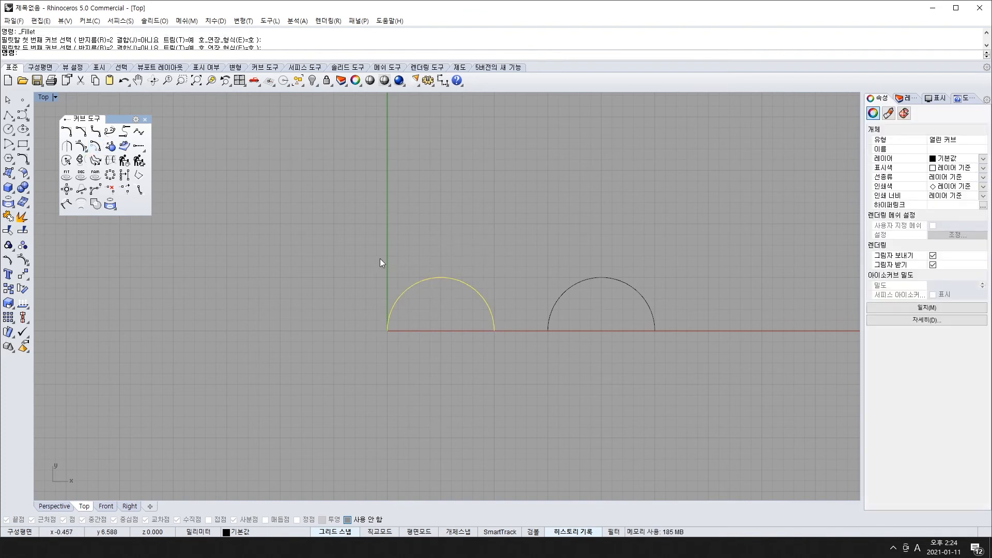
Offset the left semicircle outward by a distance of 1 mm.
left_click(96, 147)
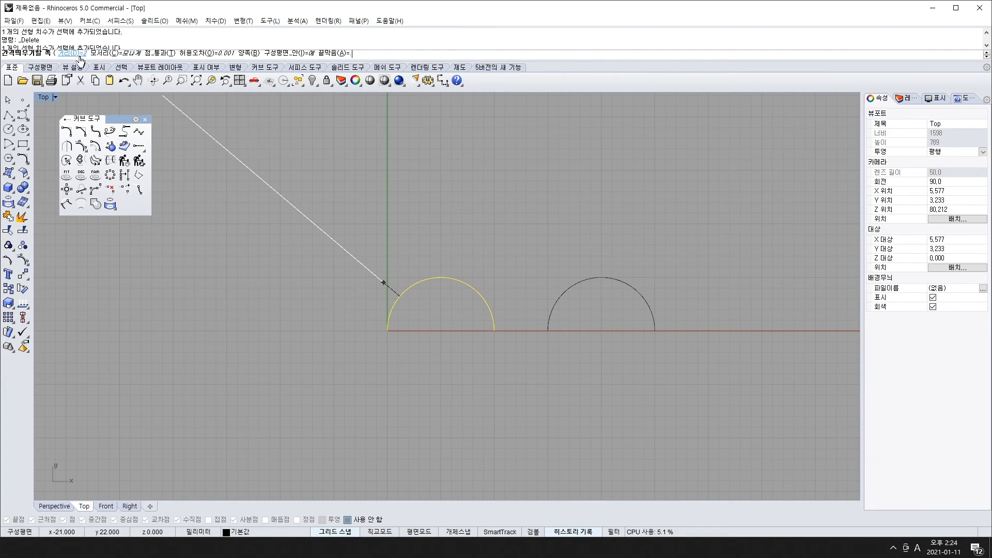
type("1")
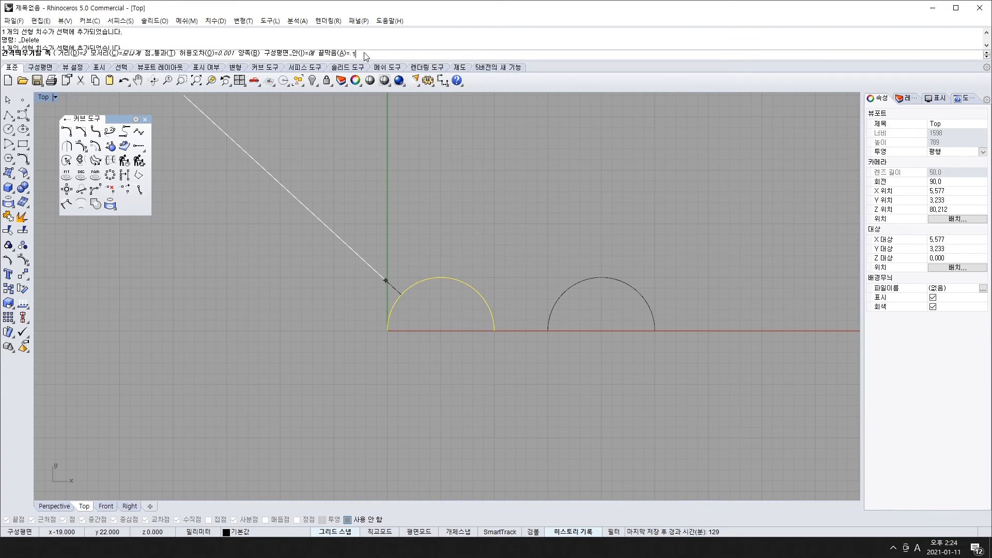
key("Return")
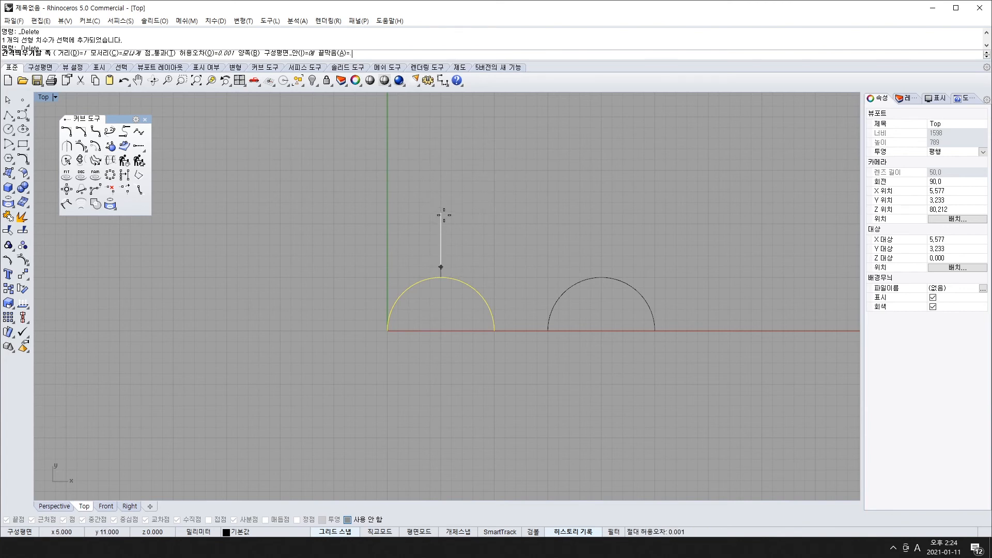
left_click(440, 161)
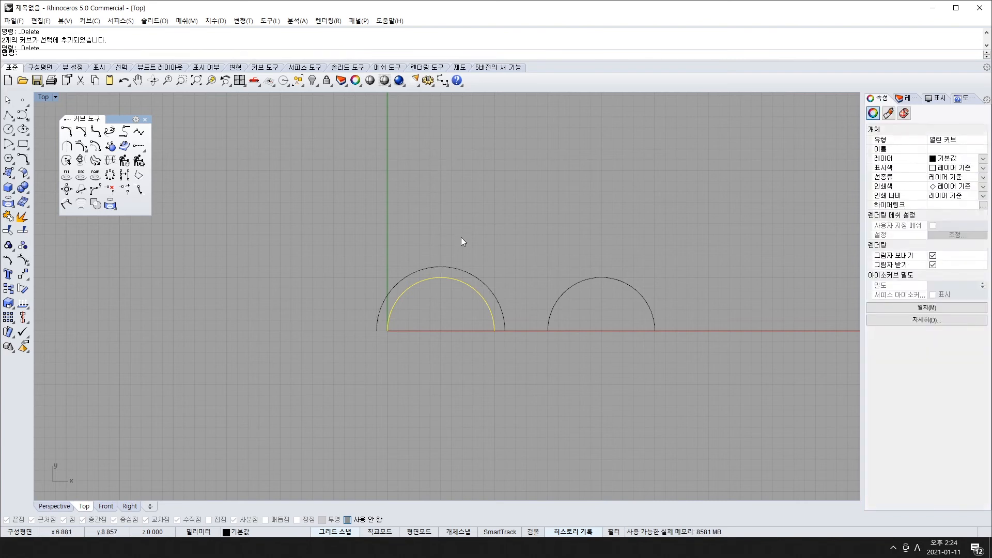
Offset the original left semicircle 1 mm inward three times, each from the previous result, and select the five concentric arcs.
left_click(458, 267)
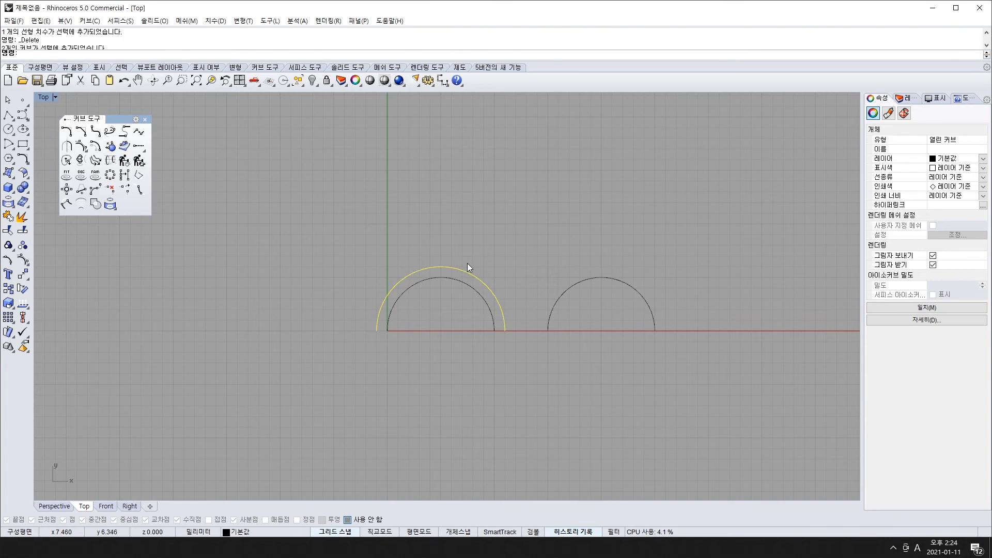
left_click(451, 278)
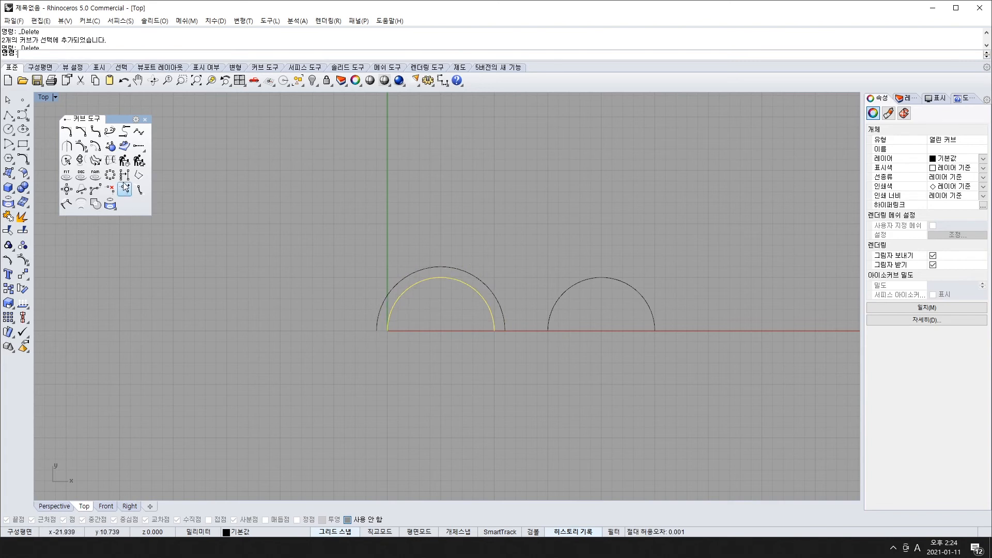
left_click(96, 160)
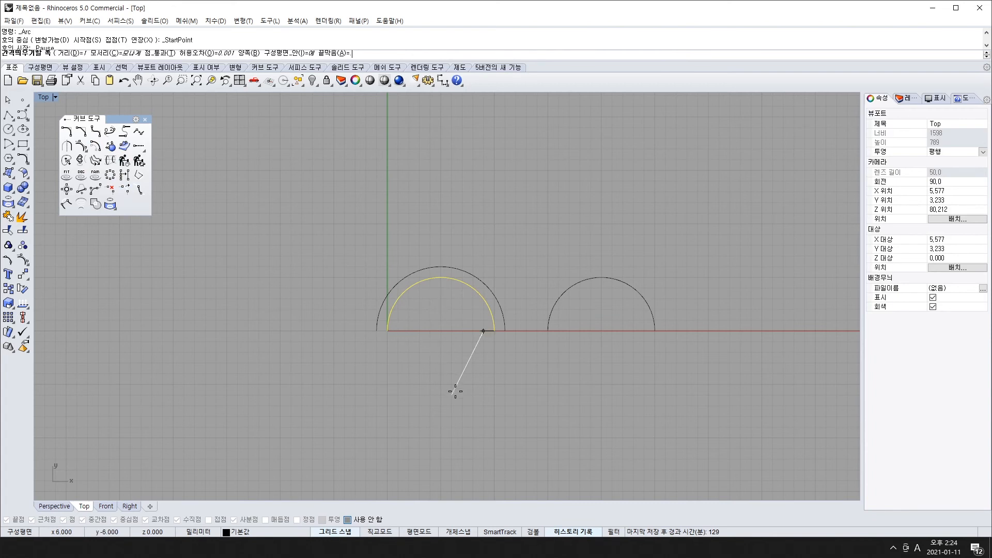
left_click(451, 355)
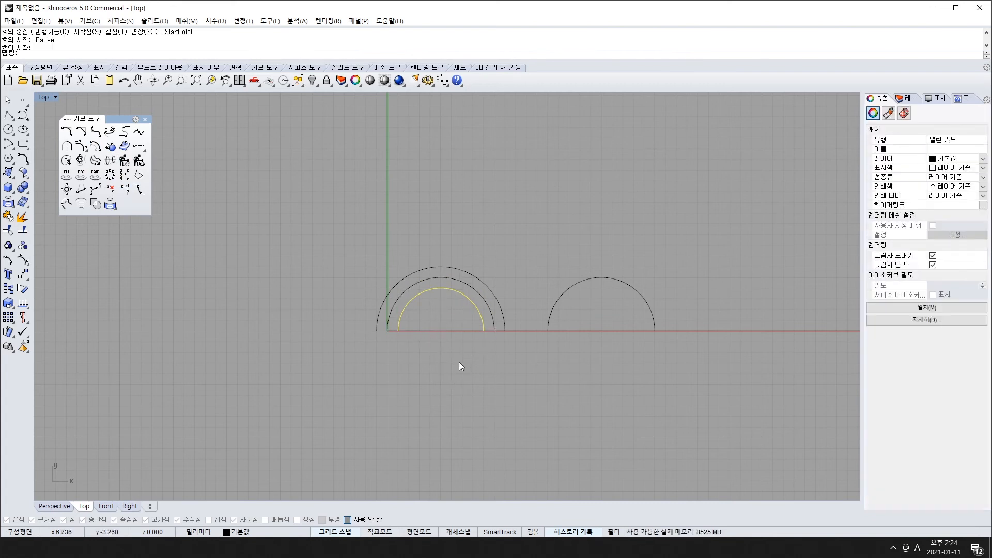
right_click(443, 313)
left_click(445, 332)
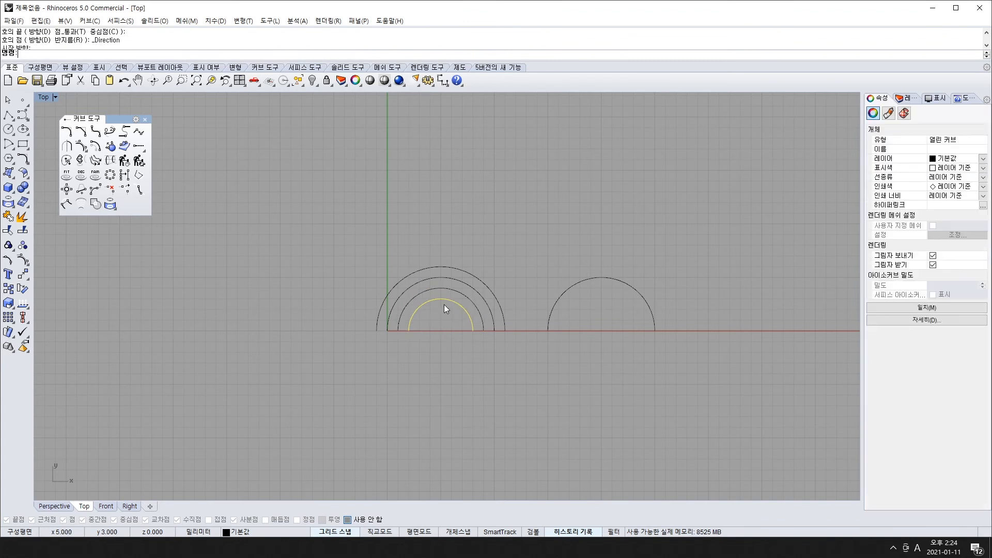
right_click(444, 305)
left_click(443, 328)
left_click(448, 356)
left_click_drag(488, 227, 399, 355)
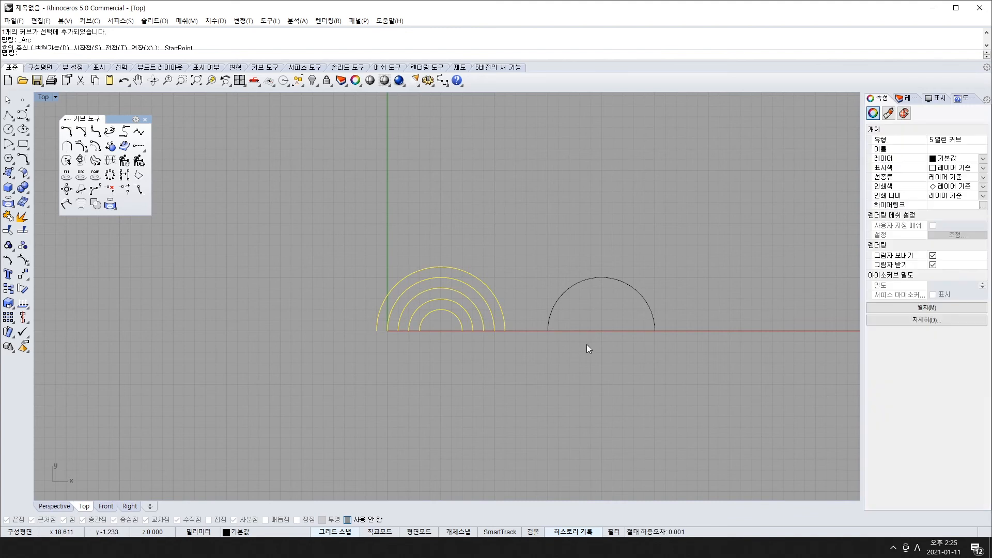
Offset the right semicircle 1 mm inward twice, producing two smaller concentric arcs.
left_click(641, 287)
right_click(638, 289)
left_click(615, 302)
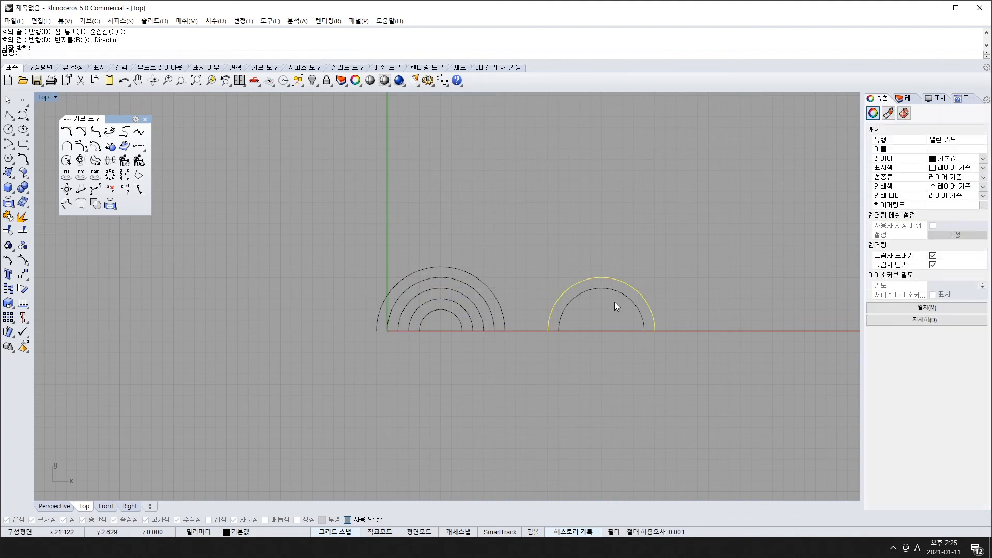
right_click(613, 301)
left_click(609, 311)
Offset the right semicircle 1 mm outward twice, producing two larger concentric arcs, and clear the selection.
left_click(628, 284)
right_click(630, 279)
left_click(644, 266)
left_click(634, 276)
right_click(635, 275)
left_click(650, 262)
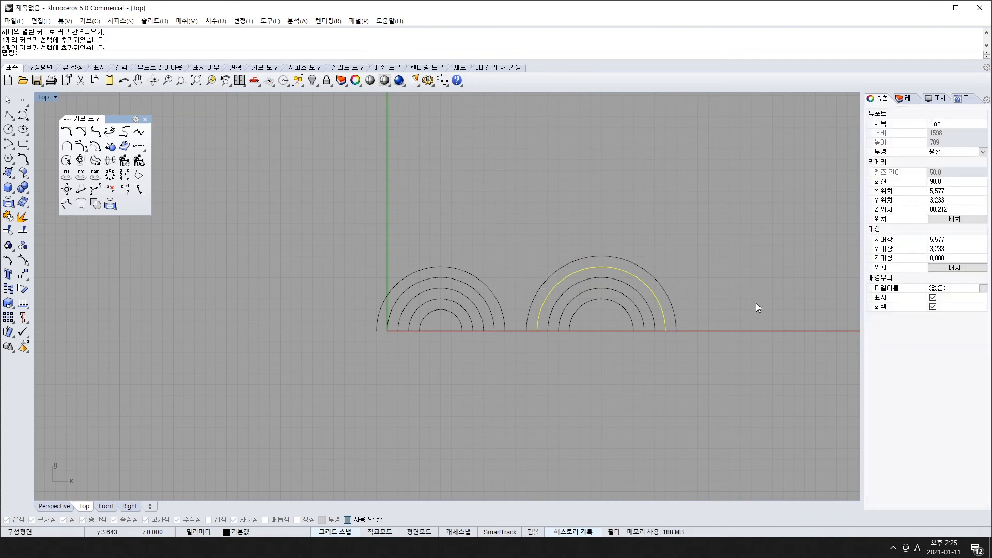
left_click(713, 277)
Select both sets of concentric arcs in the Top view and delete them.
left_click_drag(349, 193, 514, 433)
left_click_drag(510, 192, 701, 444)
left_click_drag(337, 181, 718, 433)
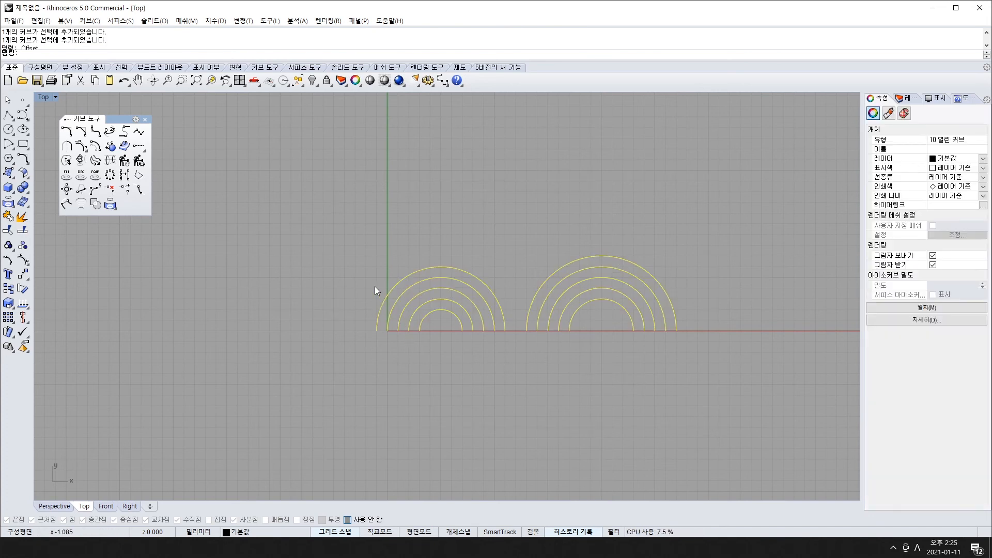
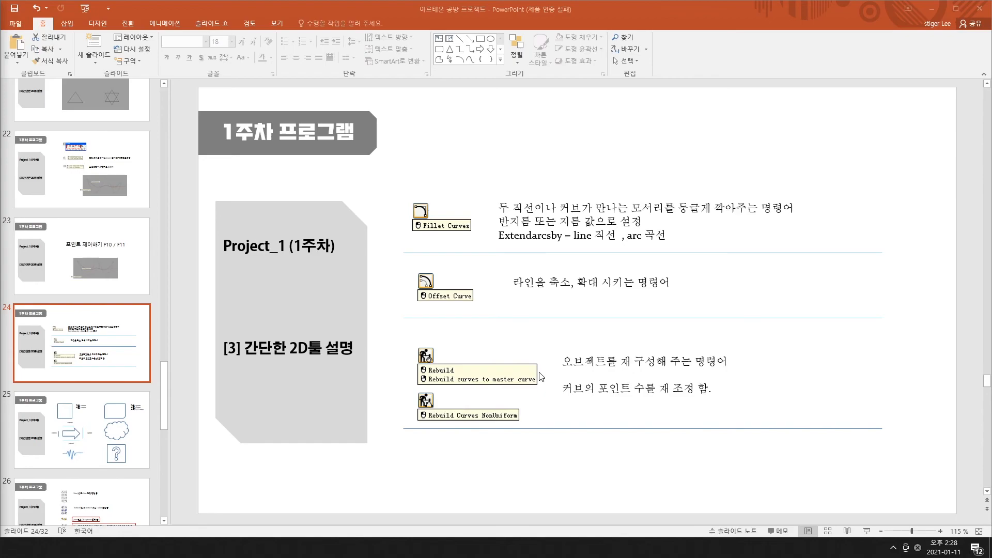
Switch back to Rhino from the slides and draw an open polyline through (-2, 15), (12, 11), (19, 3) and (14, -5).
key("alt+Tab")
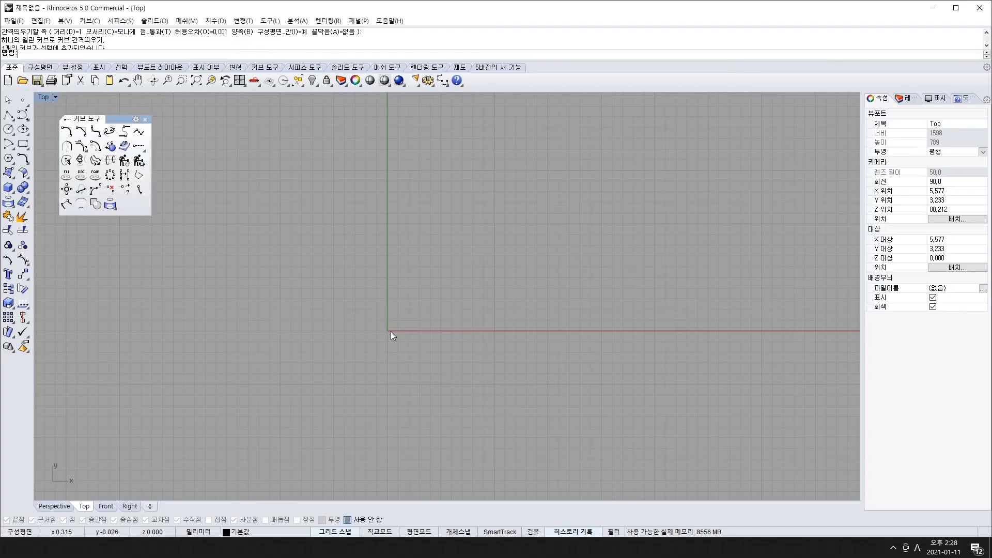
left_click(8, 115)
left_click(365, 170)
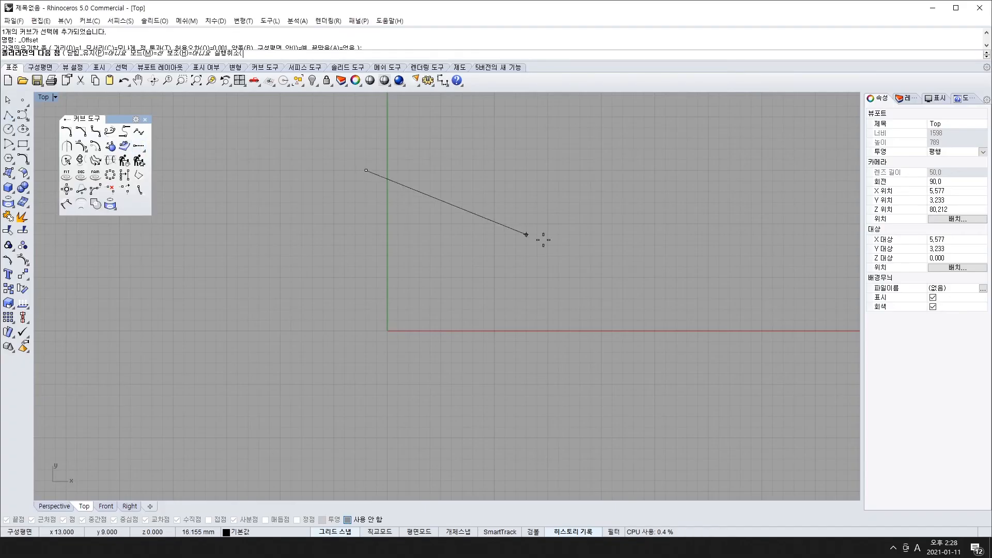
left_click(515, 213)
left_click(590, 298)
left_click(538, 383)
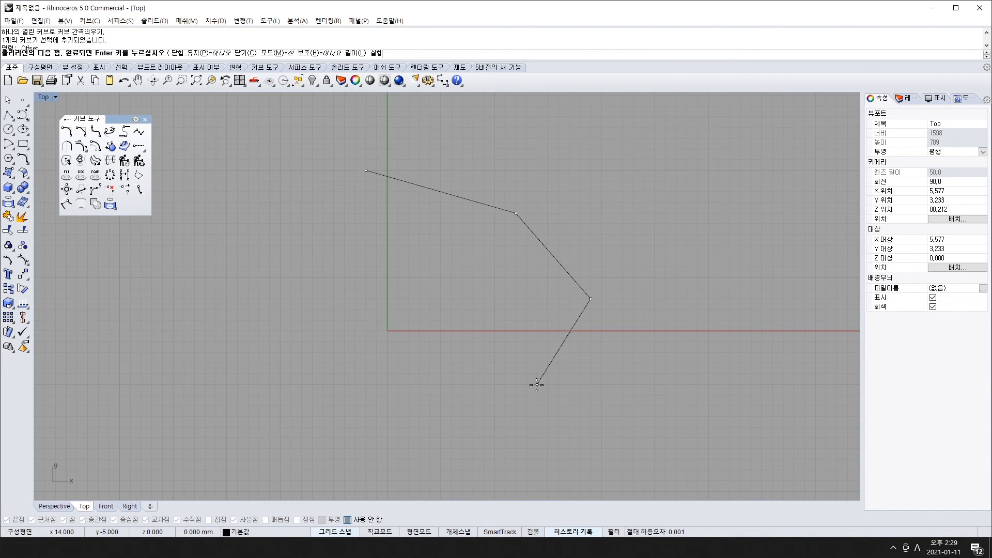
key("Return")
Show the polyline's control points, select all four of them for inspection and clear the selection.
left_click(424, 188)
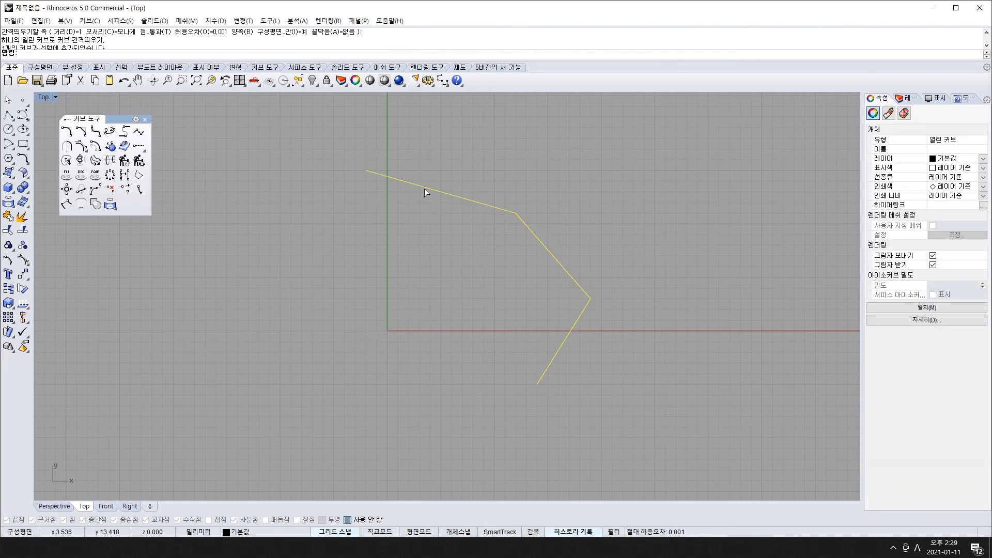
key("F10")
left_click_drag(386, 191, 386, 193)
left_click_drag(463, 155, 527, 243, "shift")
left_click_drag(516, 281, 677, 320, "shift")
left_click_drag(494, 345, 568, 408, "shift")
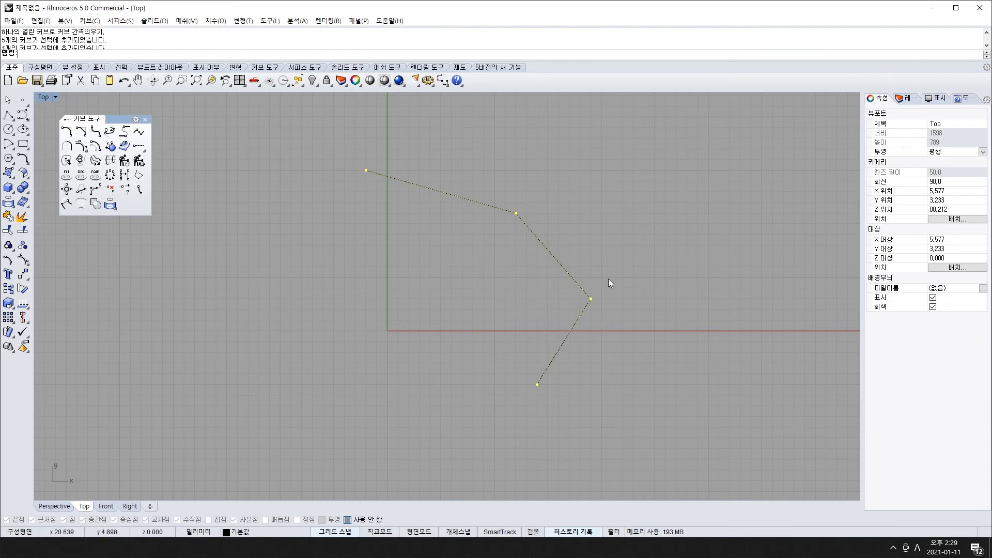
left_click(387, 311)
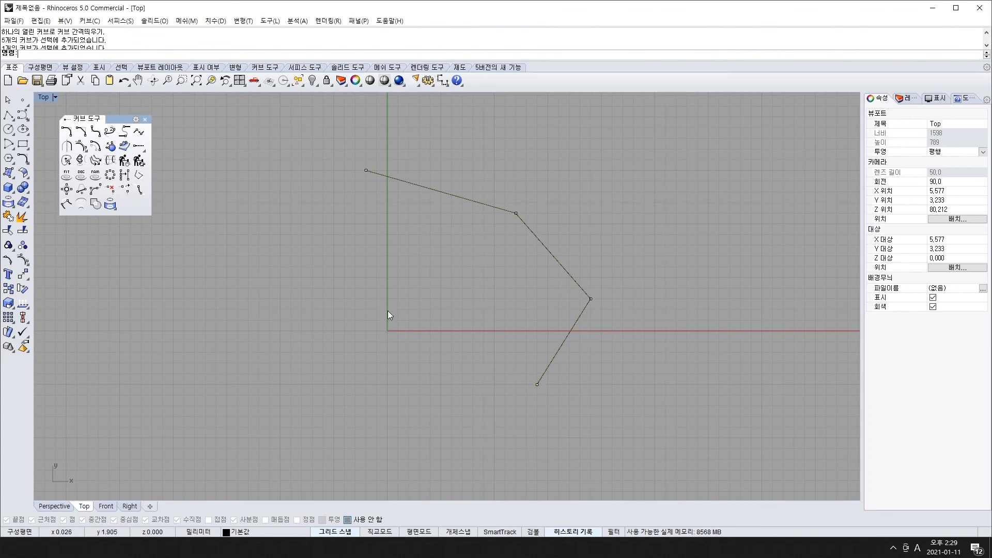
Rebuild the open polyline with a point count of 5 and degree 1.
left_click(494, 205)
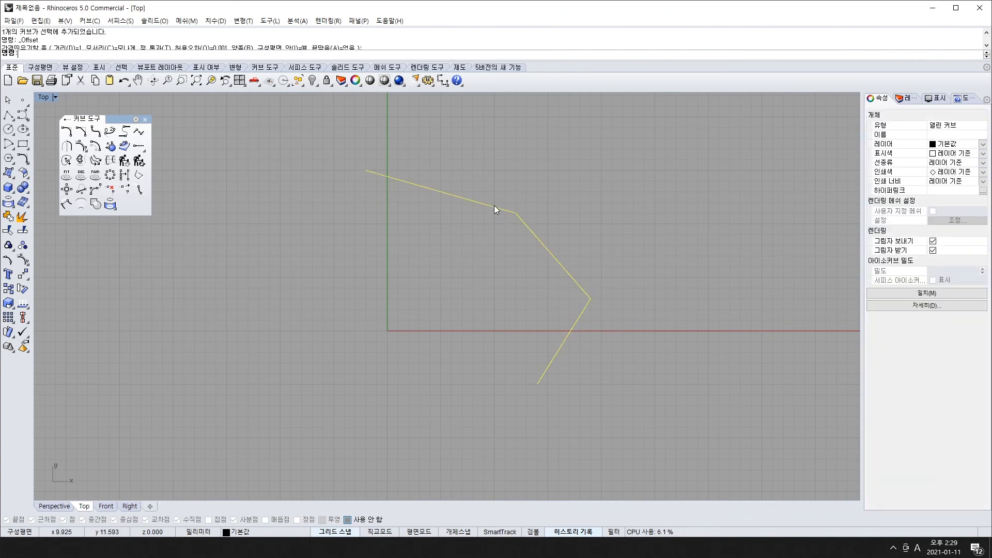
left_click(123, 162)
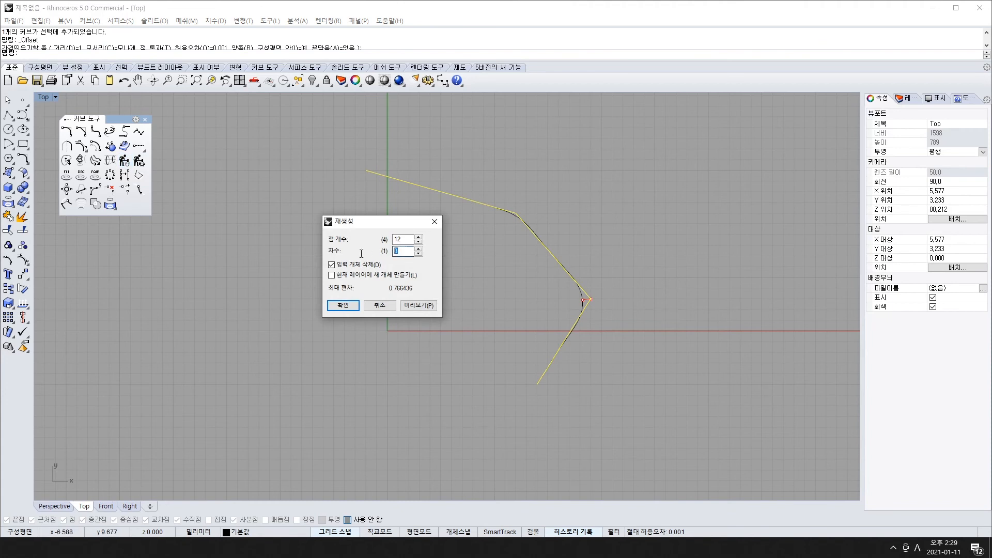
type("1")
left_click_drag(406, 239, 355, 238)
type("5")
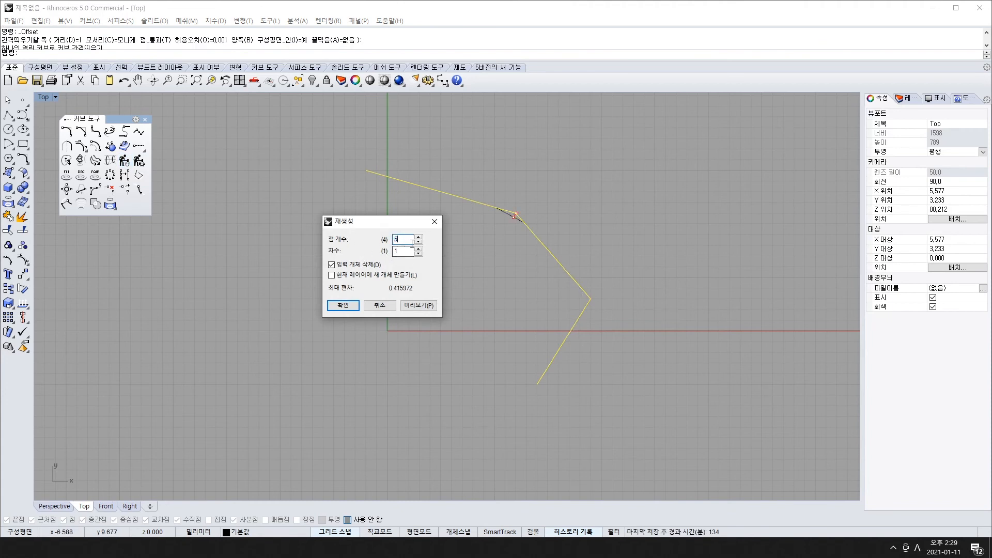
left_click(343, 305)
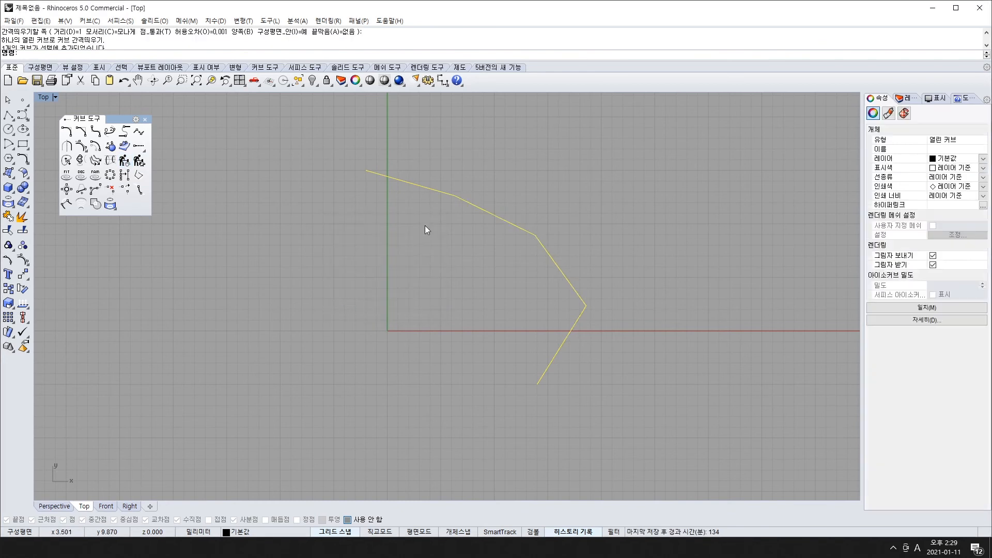
Show the rebuilt polyline's control points, select all five for inspection, and clear the selection and points.
key("F10")
left_click_drag(346, 146, 395, 211)
left_click_drag(435, 177, 482, 230, "shift")
left_click_drag(570, 252, 570, 254, "shift")
left_click_drag(535, 284, 607, 319, "shift")
left_click_drag(511, 350, 561, 411, "shift")
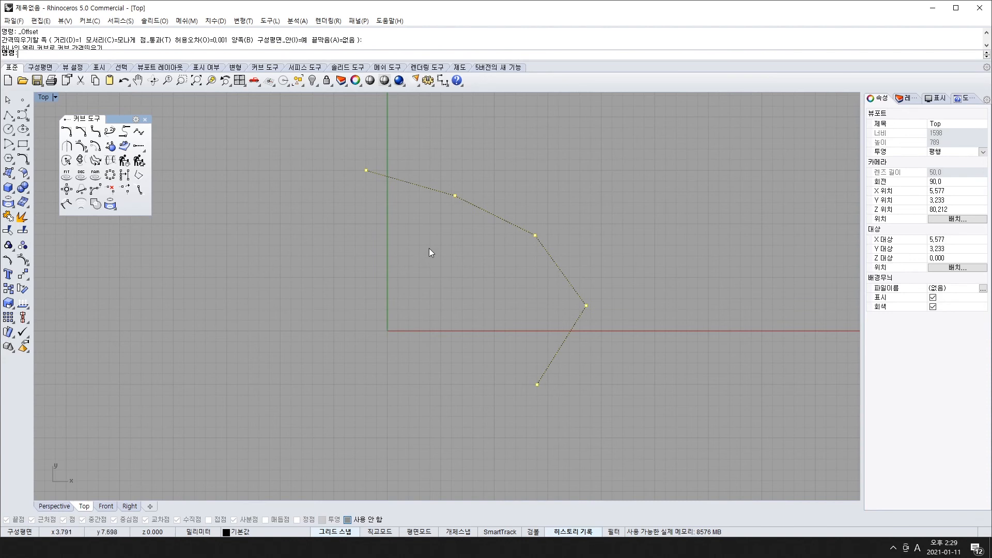
key("Escape")
key("Escape")
Rebuild the five-point polyline again with a higher point count, keeping degree 1.
left_click(489, 213)
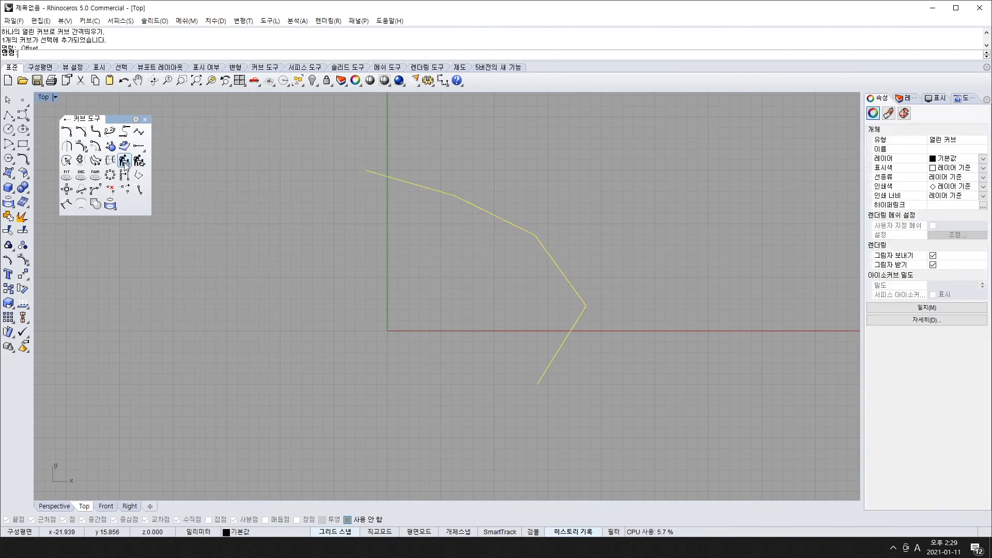
left_click(125, 161)
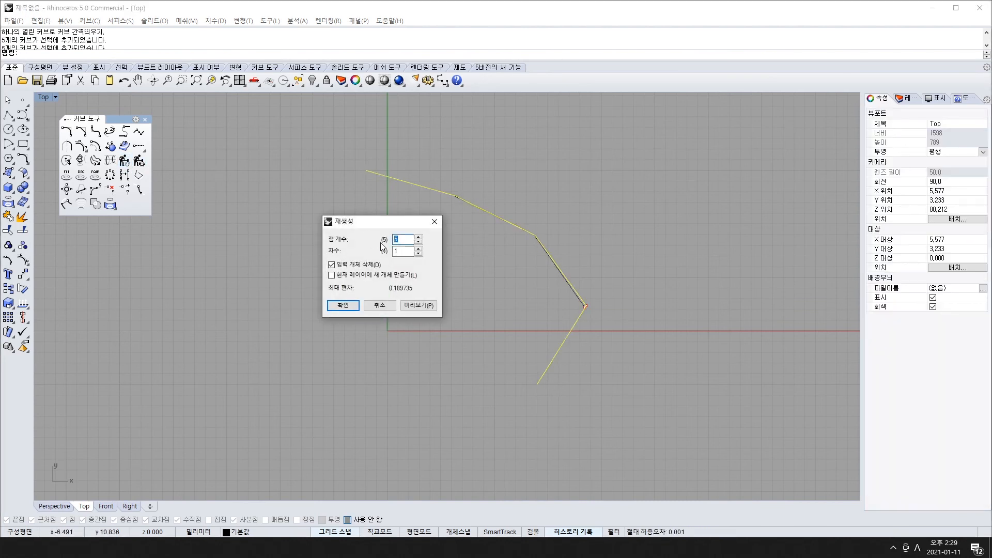
left_click(345, 306)
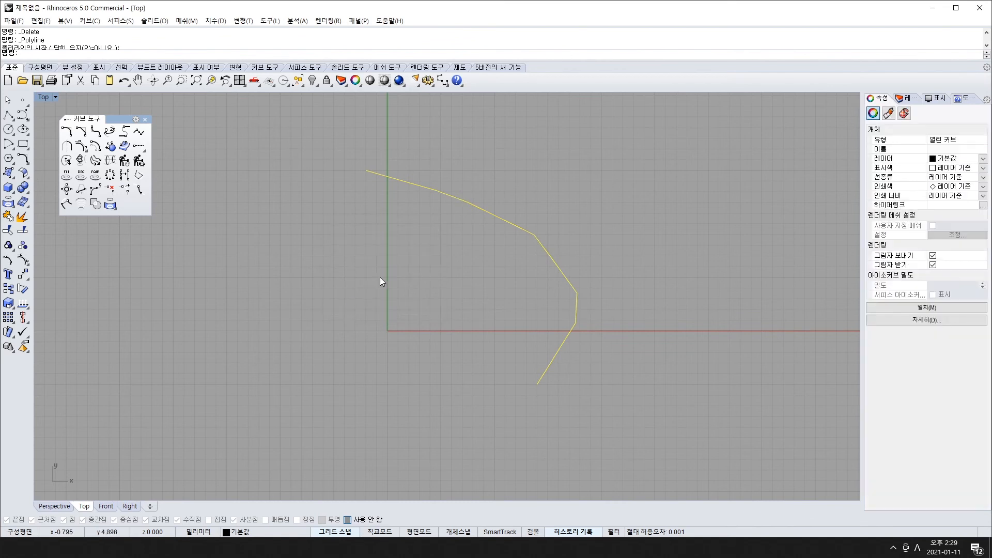
Show the control points of the denser polyline, select them for inspection and hide them again.
key("F10")
left_click_drag(349, 154, 556, 395)
key("F11")
Undo both rebuilds to restore the original four-point polyline.
left_click(531, 240)
key("F10")
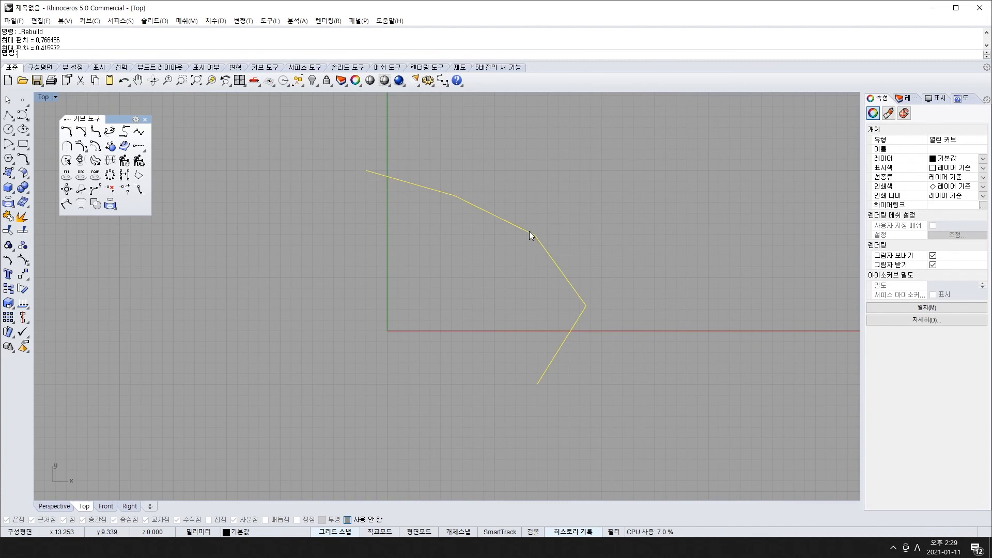
key("Delete")
key("ctrl+z")
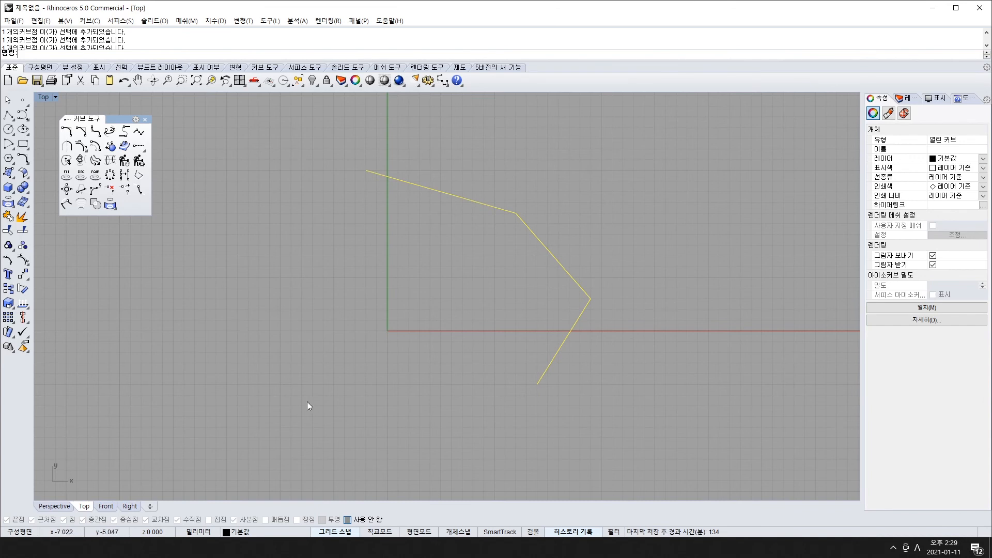
Preview a rebuild of the polyline with 11 points and degree 1, close it without applying, and delete the polyline.
left_click(125, 161)
left_click_drag(298, 212, 294, 215)
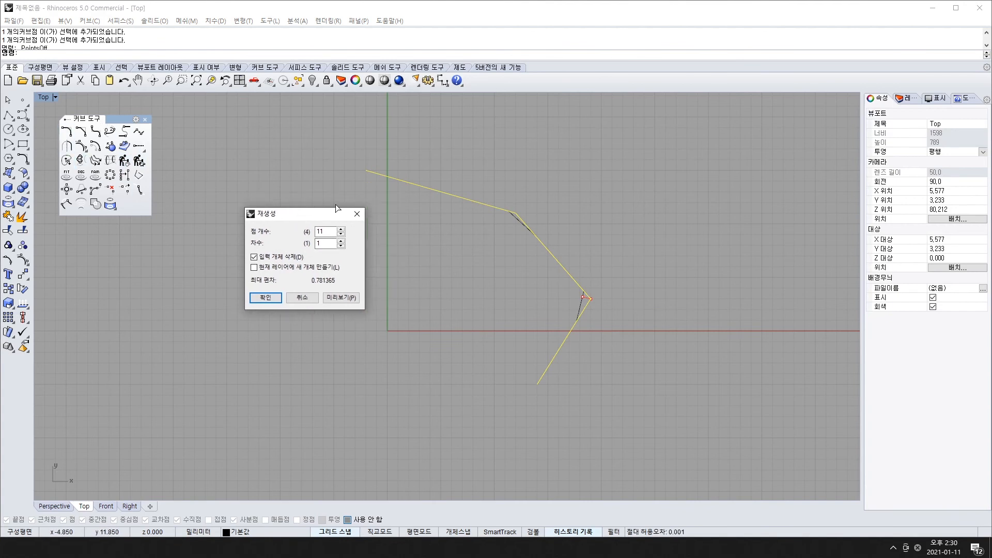
left_click(357, 213)
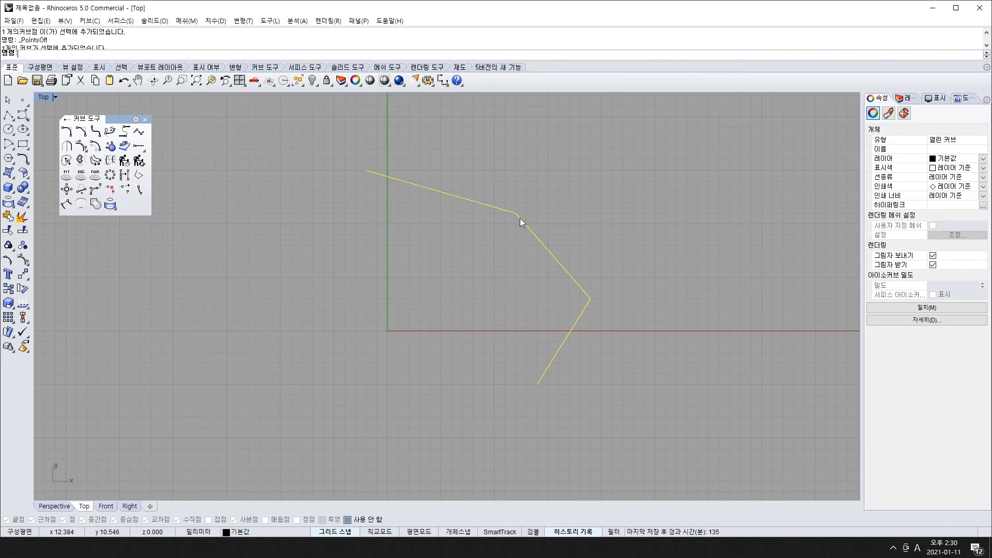
key("Delete")
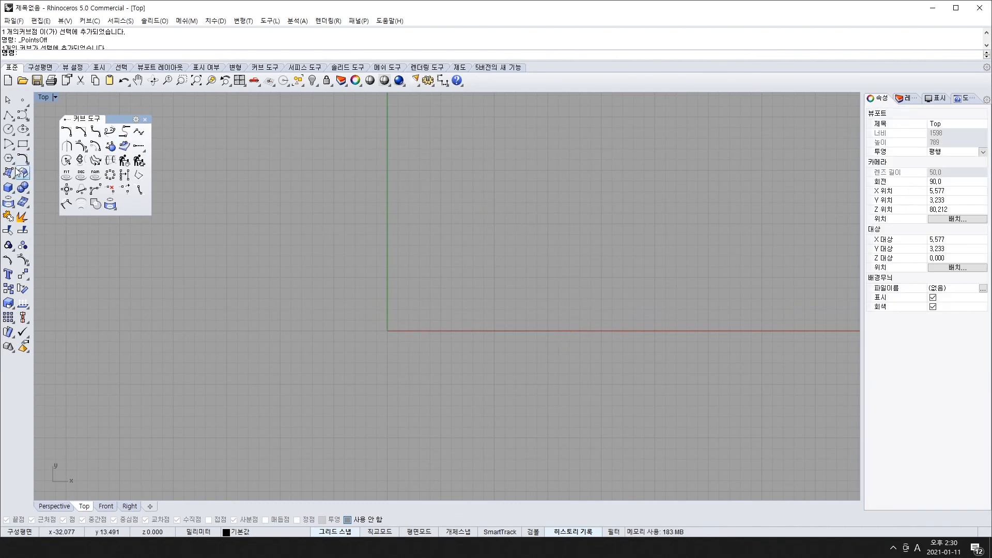
Draw a circle 16 mm in diameter centred on the origin in the Top view and delete it.
left_click(9, 128)
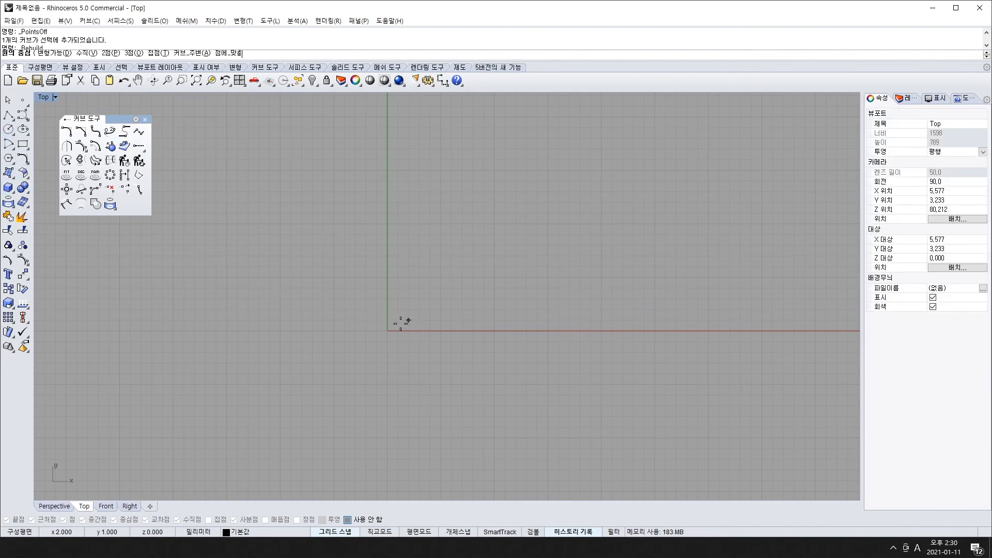
left_click(387, 330)
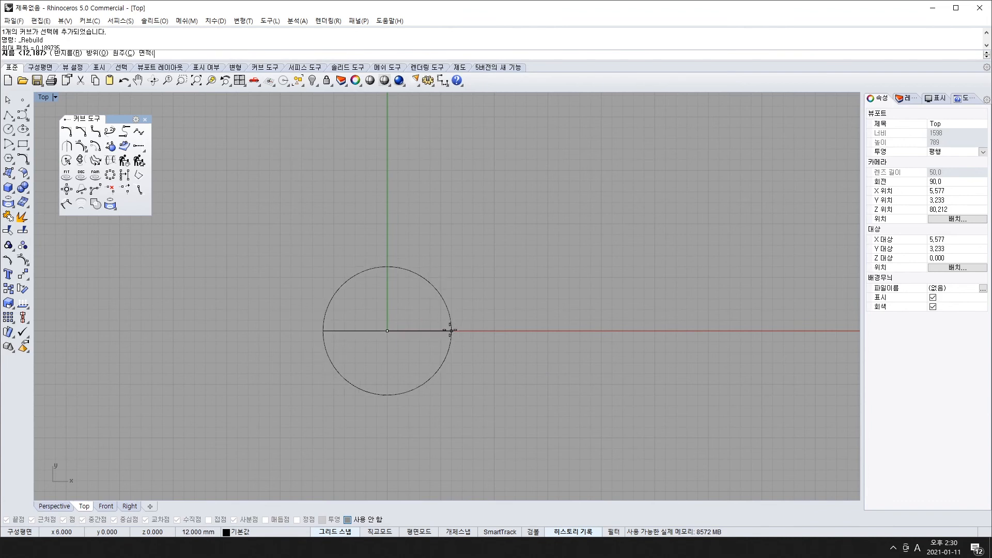
left_click(387, 246)
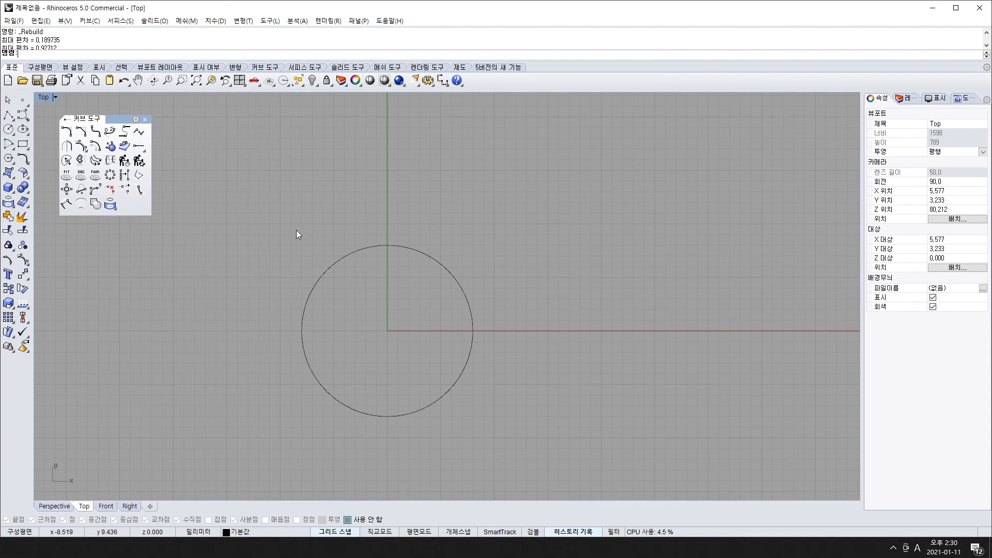
left_click(384, 246)
key("Delete")
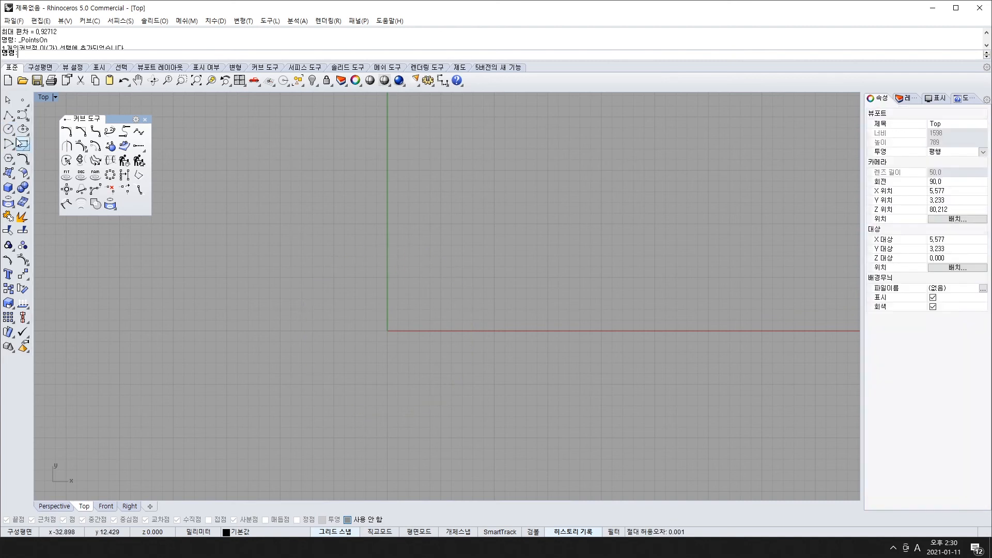
Draw a circle 20 mm in diameter centred on the origin.
left_click(8, 129)
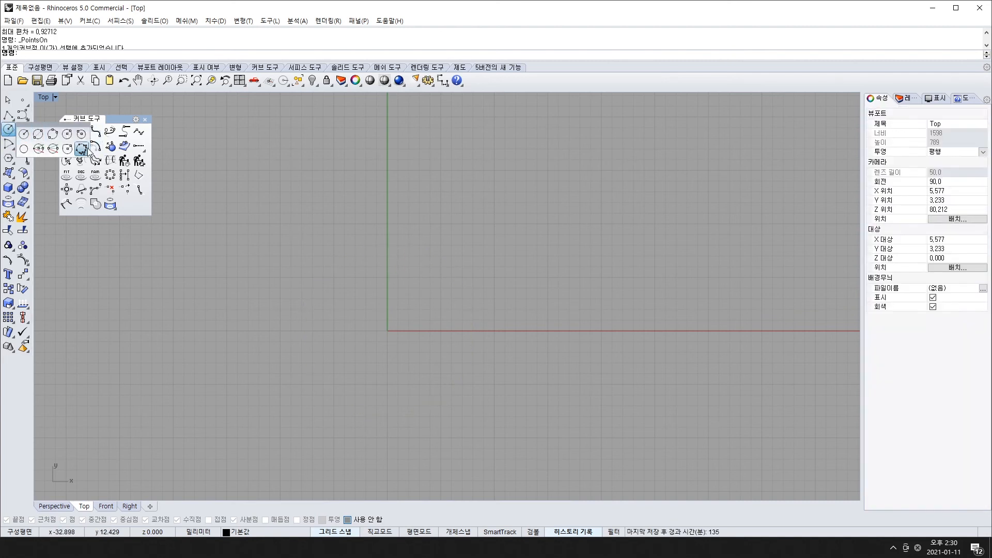
left_click(23, 136)
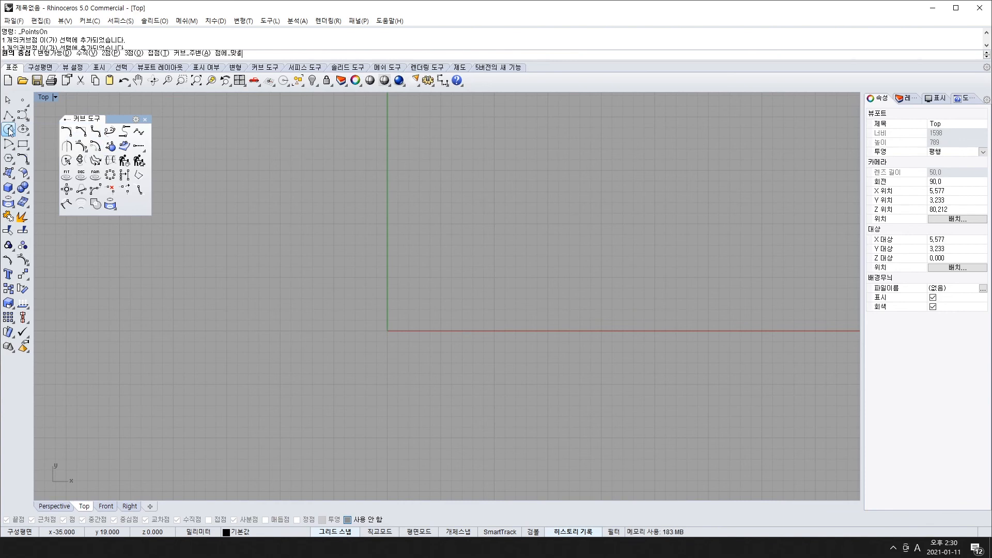
left_click(387, 330)
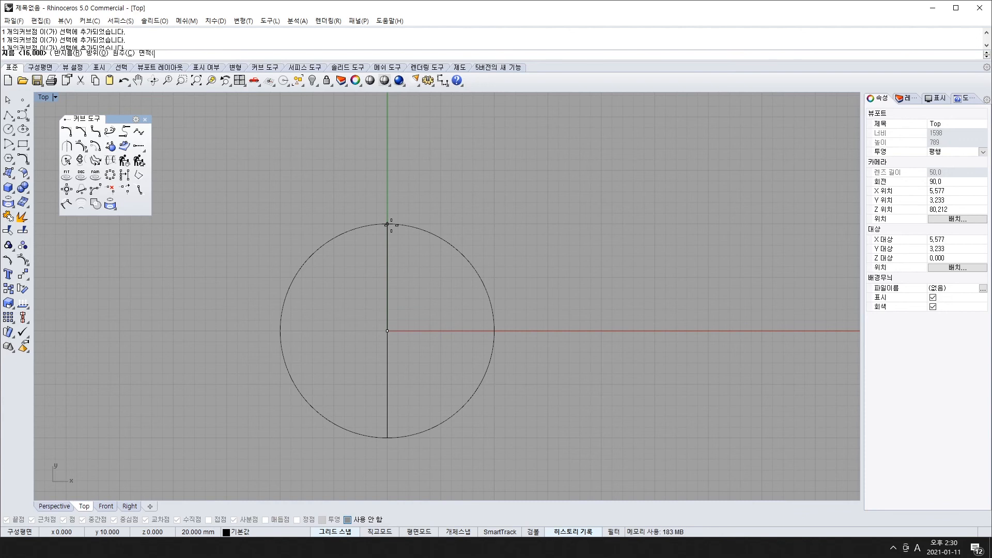
left_click(387, 224)
Rebuild the circle with 11 points and degree 1, and undo the rebuild.
left_click(451, 242)
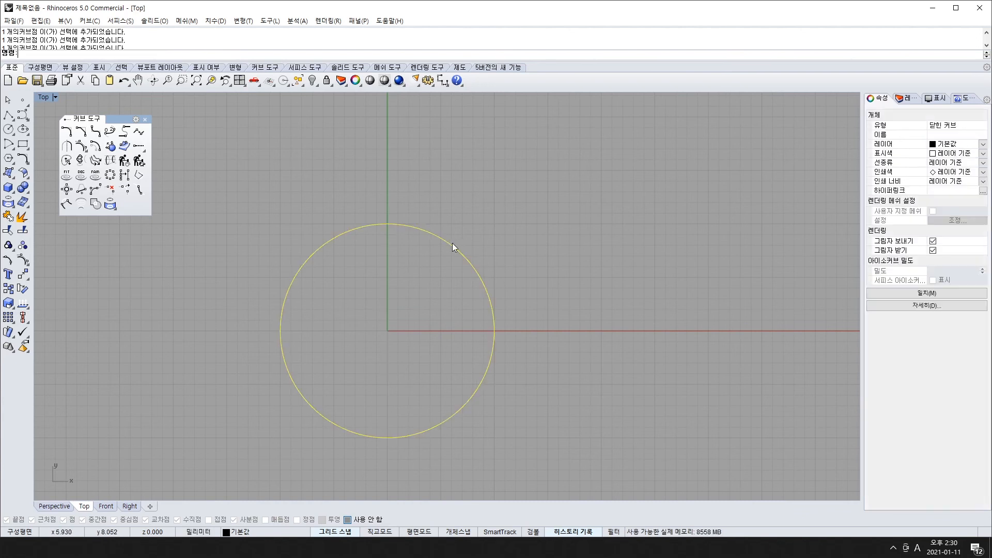
left_click(124, 160)
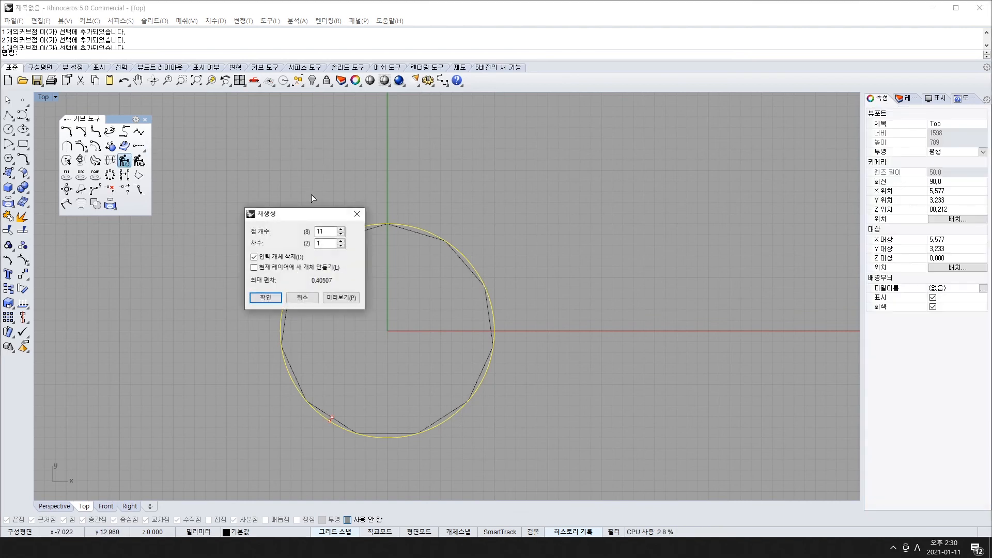
left_click_drag(301, 215, 654, 189)
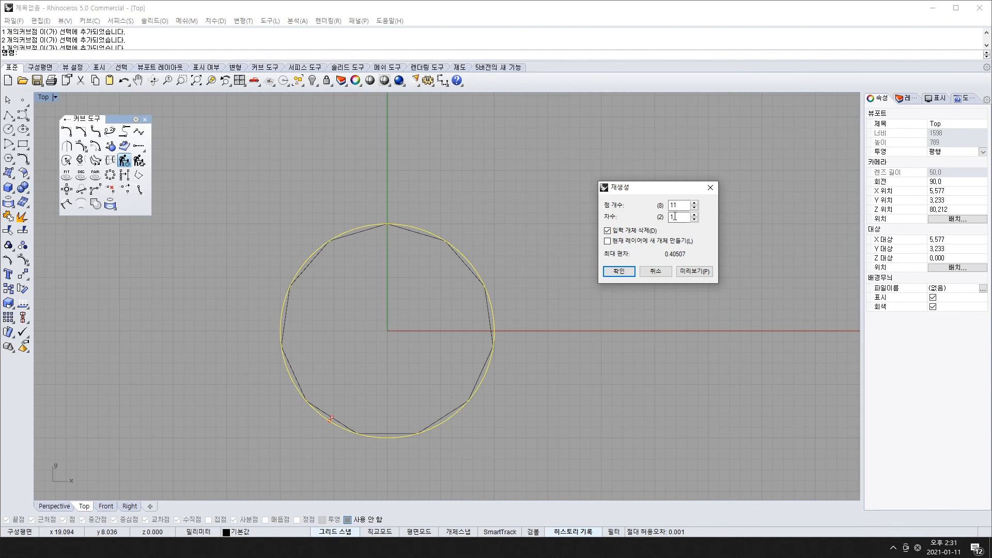
left_click(619, 272)
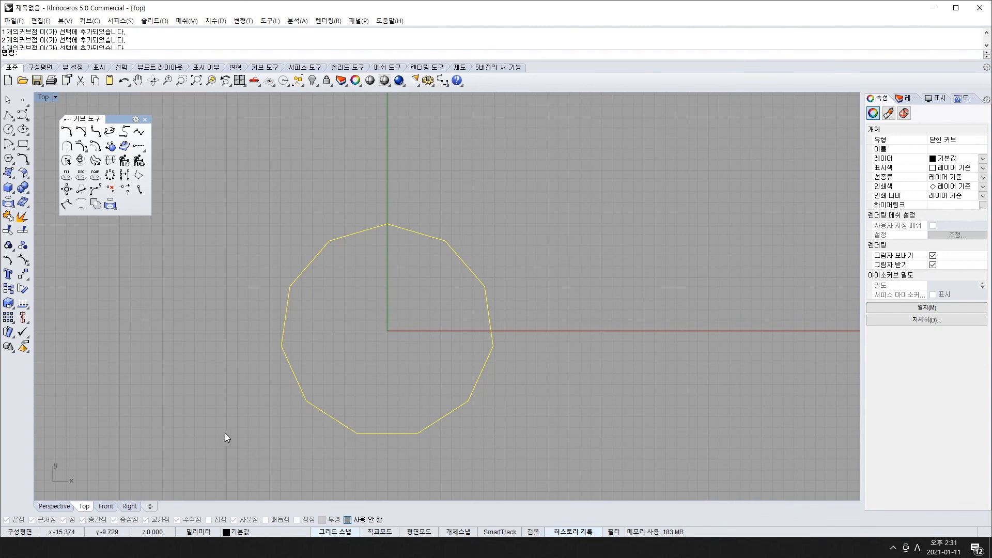
key("ctrl+z")
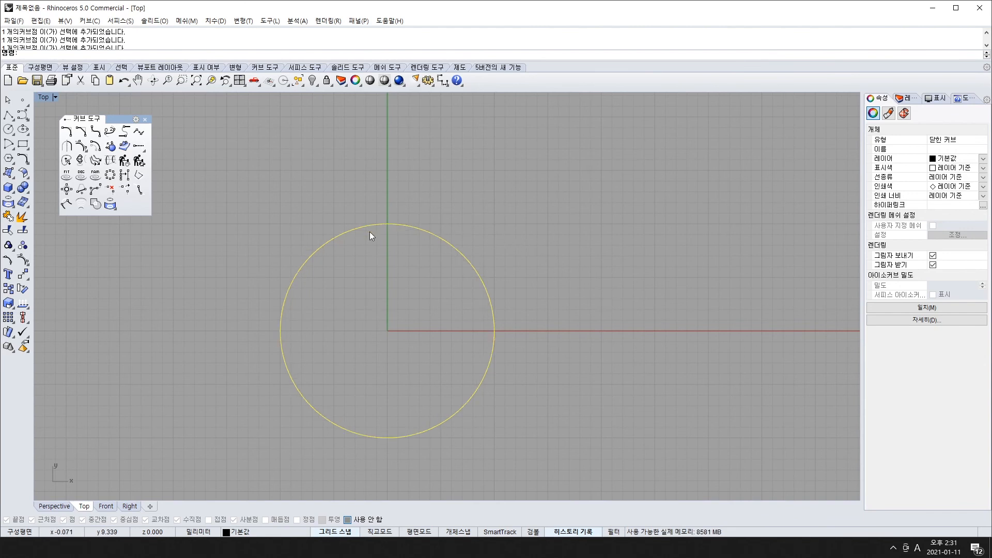
Rebuild the circle at the origin with a point count of 12 and degree 3.
left_click(125, 160)
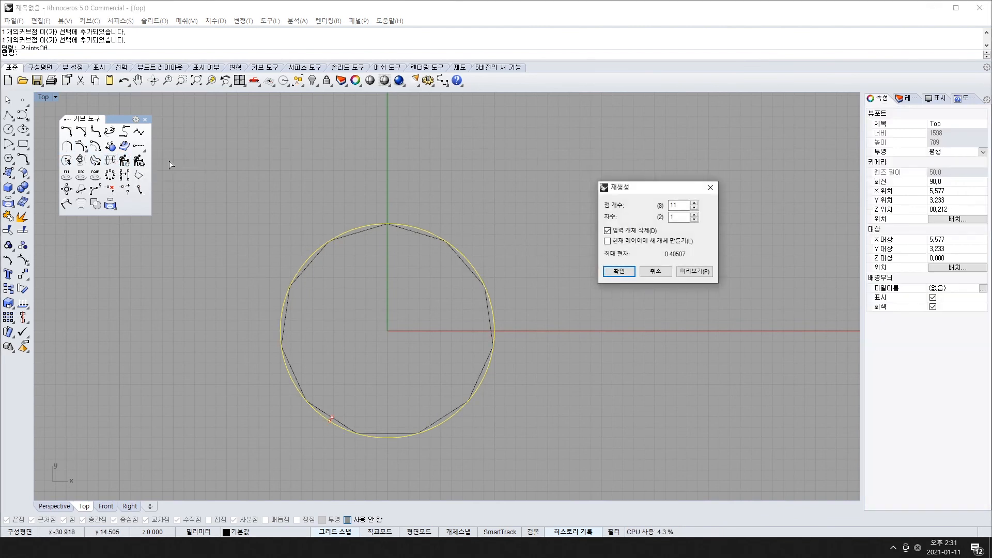
left_click_drag(623, 188, 579, 167)
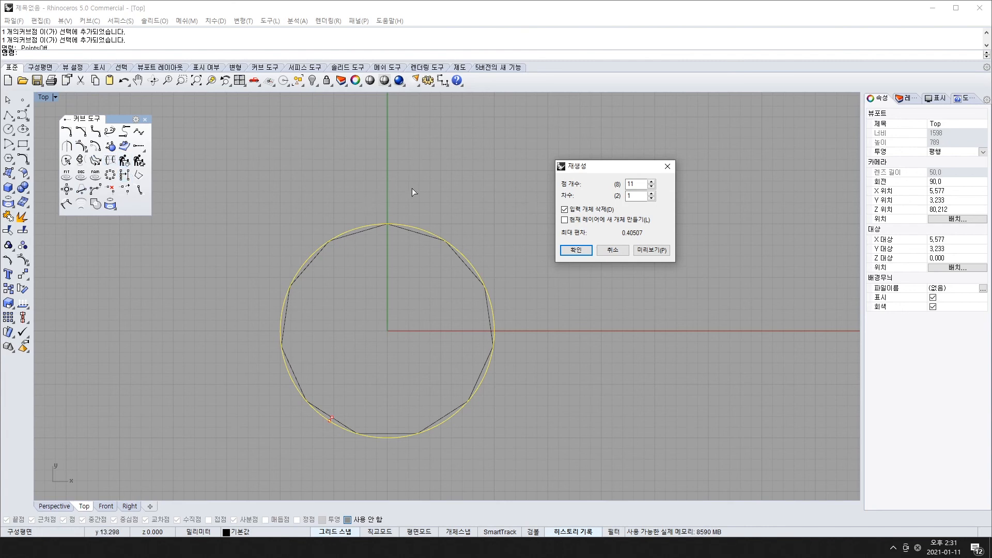
left_click(644, 181)
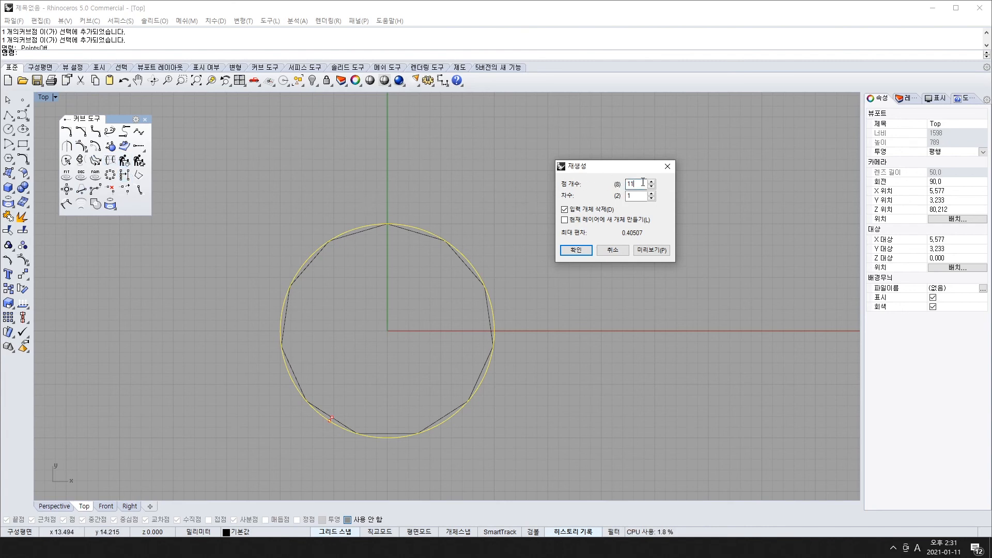
type("12")
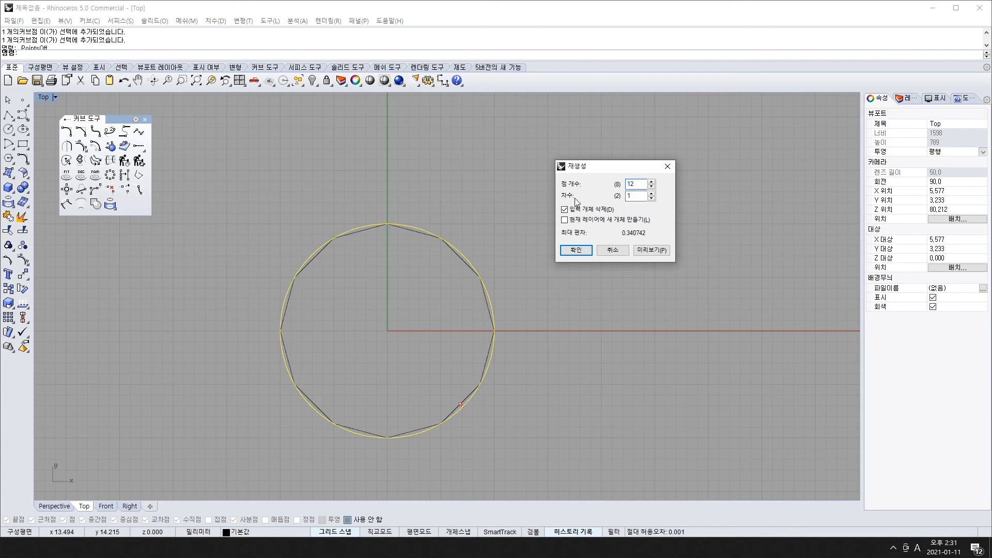
double_click(644, 194)
type("3")
left_click(576, 249)
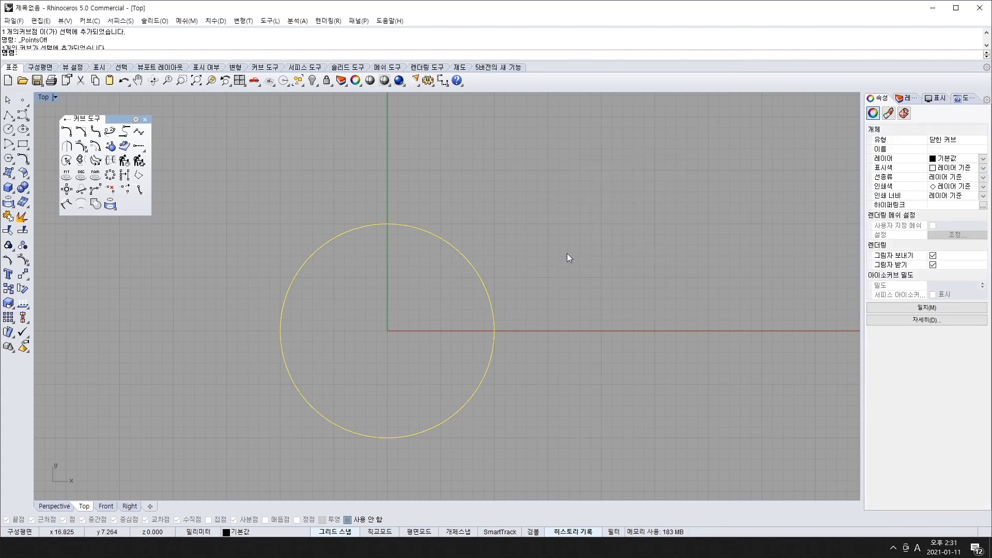
Draw a second circle 20 mm in diameter centred on the X axis at (30, 0).
left_click(8, 130)
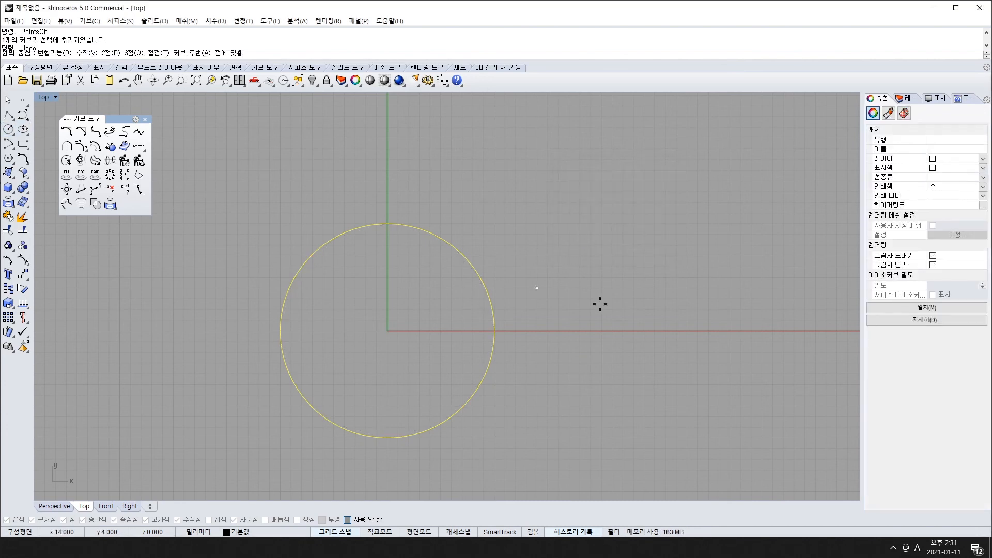
left_click(708, 331)
left_click(711, 219)
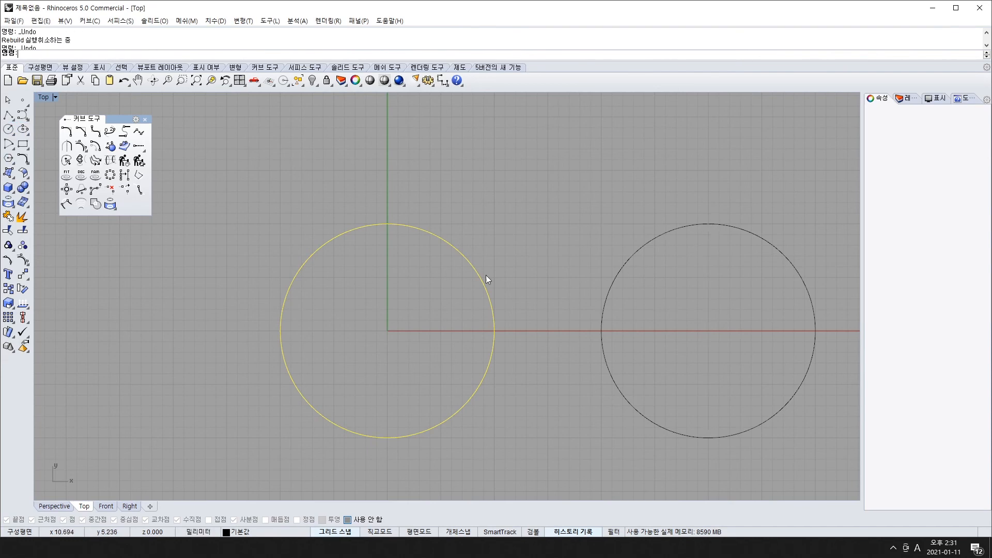
Show the second circle's control points and select all eight of them for comparison with the rebuilt circle.
left_click_drag(742, 206, 726, 277)
right_click_drag(723, 320, 654, 297)
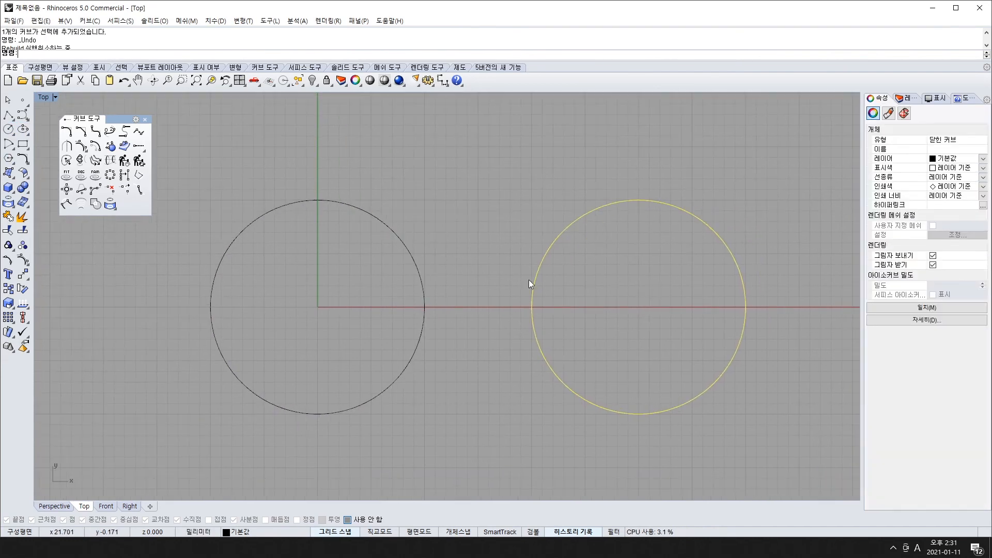
key("ctrl+z")
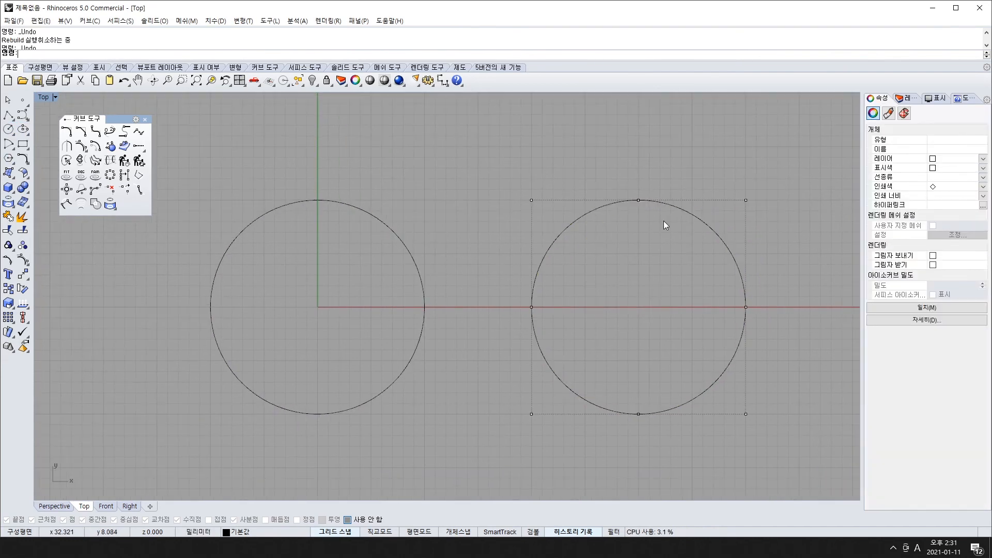
left_click_drag(507, 166, 569, 255)
left_click_drag(606, 172, 666, 236, "shift")
left_click_drag(699, 170, 766, 227, "shift")
left_click_drag(714, 281, 777, 330, "shift")
left_click_drag(683, 364, 790, 474, "shift")
left_click_drag(603, 357, 653, 428, "shift")
left_click_drag(495, 370, 577, 468, "shift")
left_click_drag(510, 288, 552, 330, "shift")
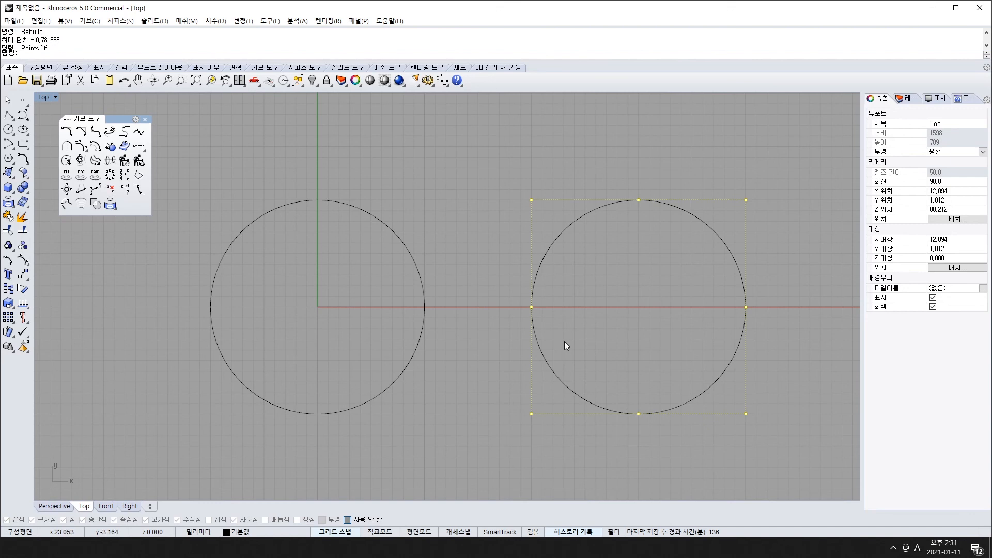
Show the control points of the rebuilt circle at the origin and select all twelve of them.
key("Delete")
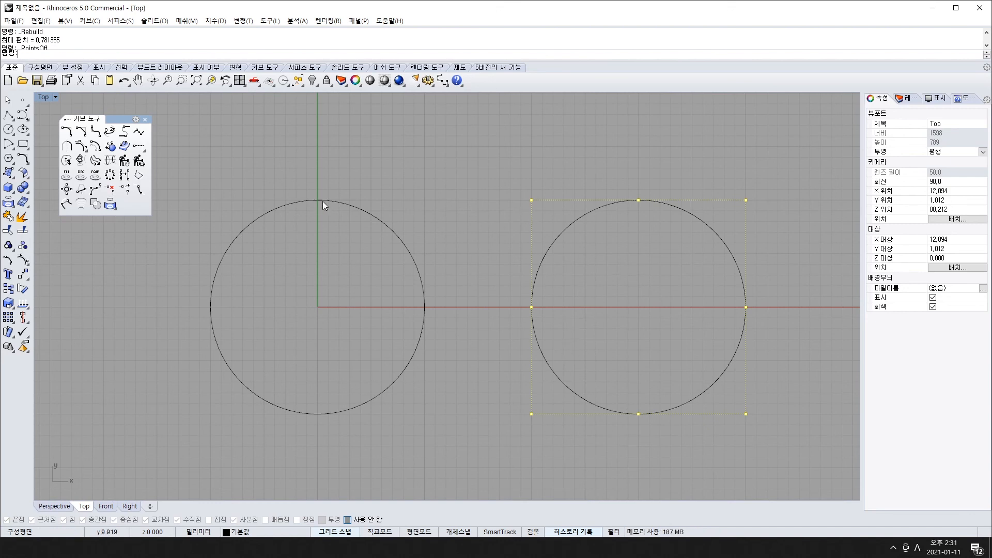
left_click(319, 200)
key("F10")
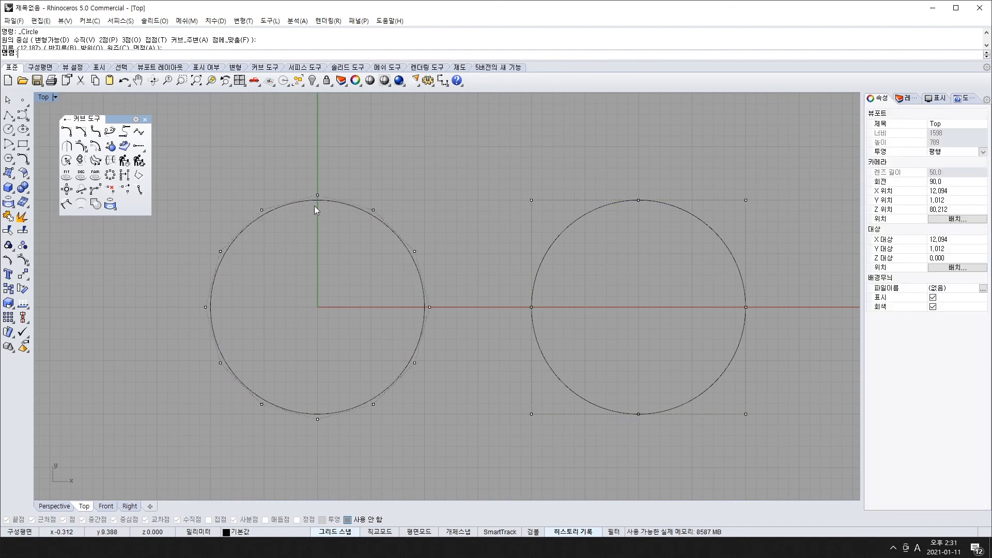
left_click_drag(308, 178, 430, 266, "shift")
left_click_drag(400, 297, 444, 323, "shift")
left_click_drag(394, 347, 426, 376, "shift")
left_click_drag(361, 382, 386, 418, "shift")
left_click_drag(312, 381, 276, 419, "shift")
left_click_drag(204, 353, 235, 377, "shift")
left_click_drag(174, 280, 222, 331, "shift")
left_click_drag(205, 229, 266, 283, "shift")
left_click_drag(245, 190, 290, 236, "shift")
right_click_drag(308, 295, 332, 291)
scroll(389, 275, "down", 4)
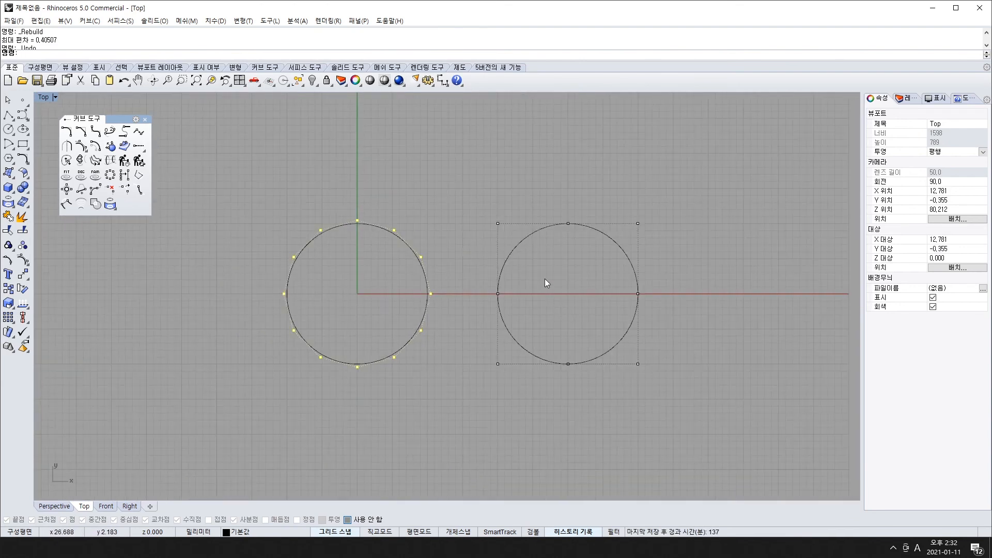
Hide the control points, check the origin circle's point count and degree in Rebuild, and cancel without rebuilding.
key("ctrl+z")
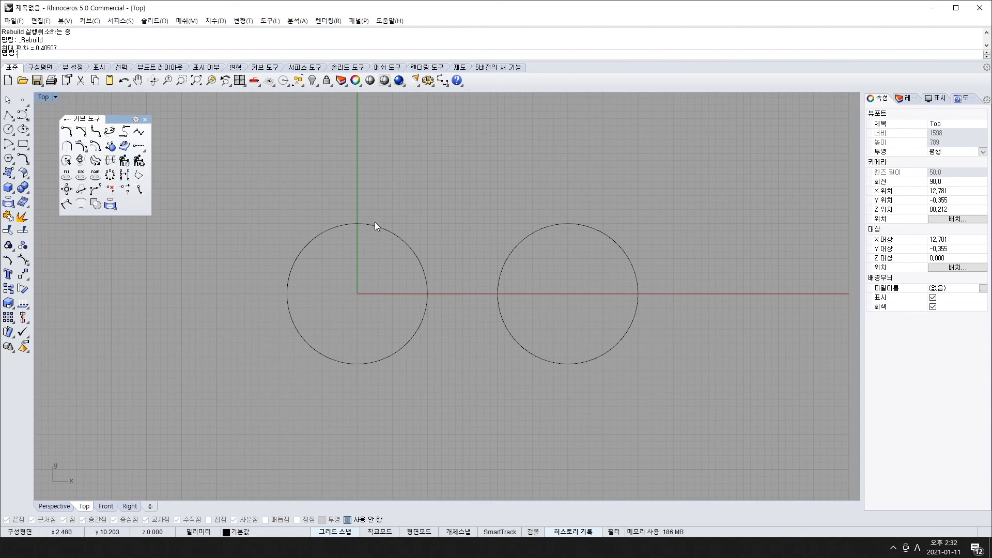
left_click(347, 224)
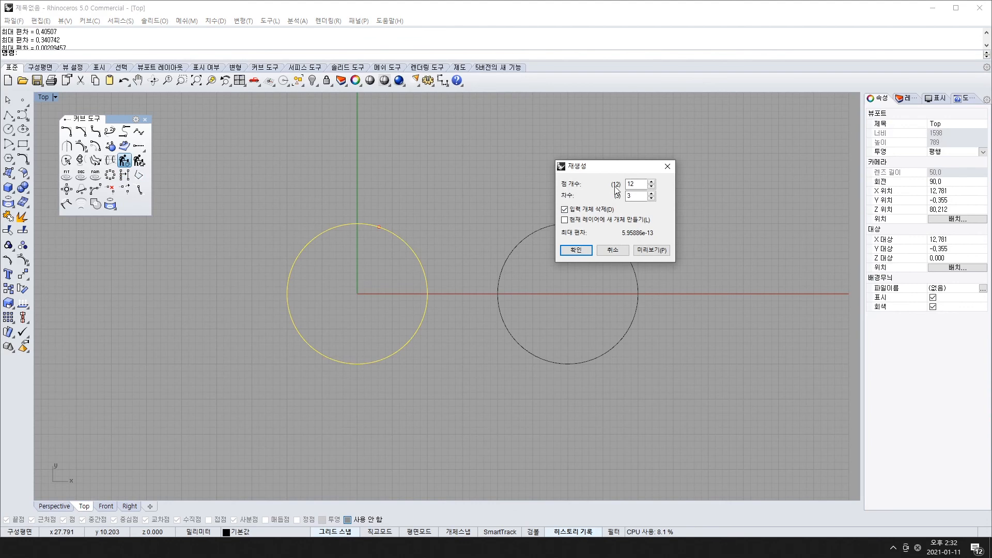
left_click(611, 250)
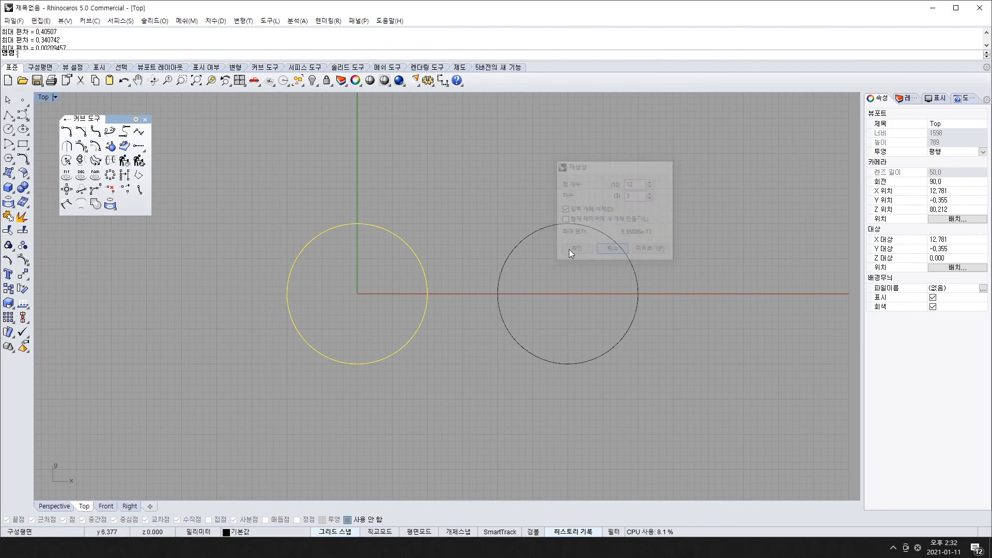
Show the control points of both the second circle and the rebuilt circle at the origin.
left_click(569, 225)
key("F10")
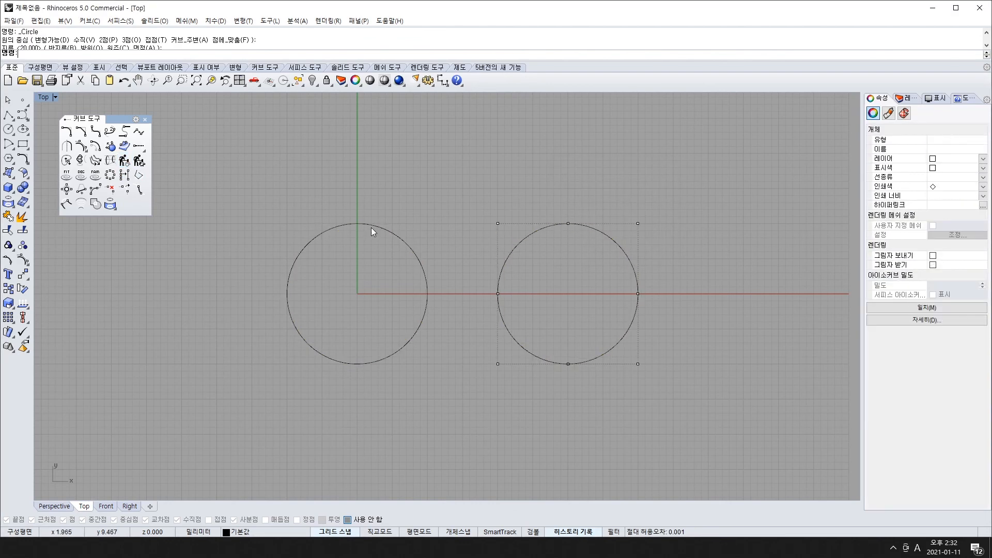
left_click(372, 227)
key("F10")
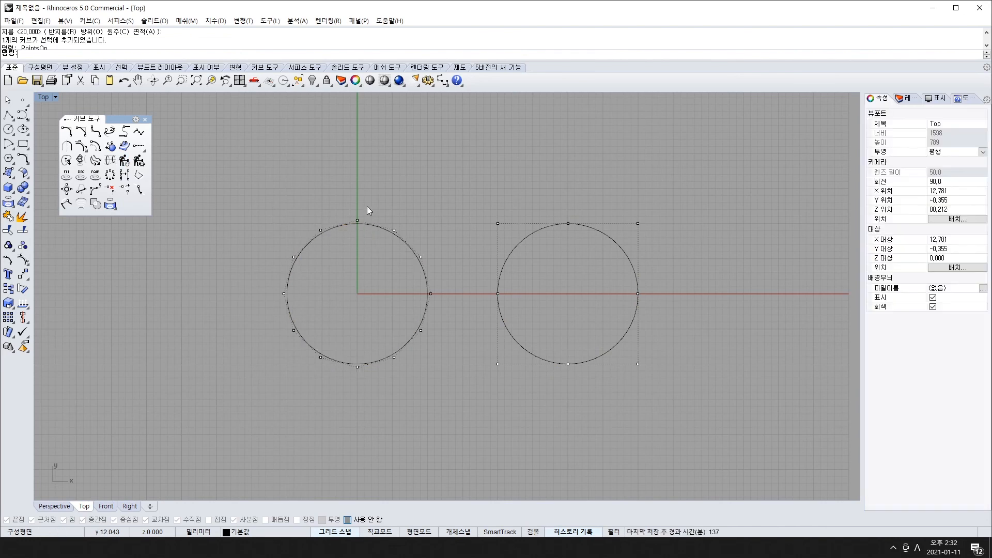
Move the topmost control point of the rebuilt circle straight up about 10 mm and hide the control points.
left_click_drag(368, 256, 368, 256)
left_click_drag(357, 220, 357, 146)
key("F11")
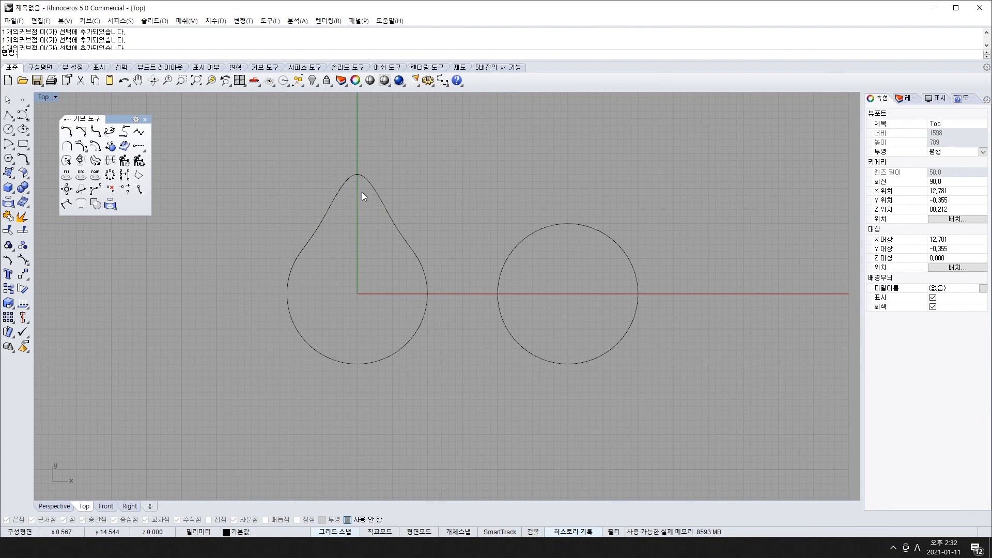
Show the second circle's control points and move its topmost point straight up about 10 mm to form a pointed teardrop.
left_click(568, 223)
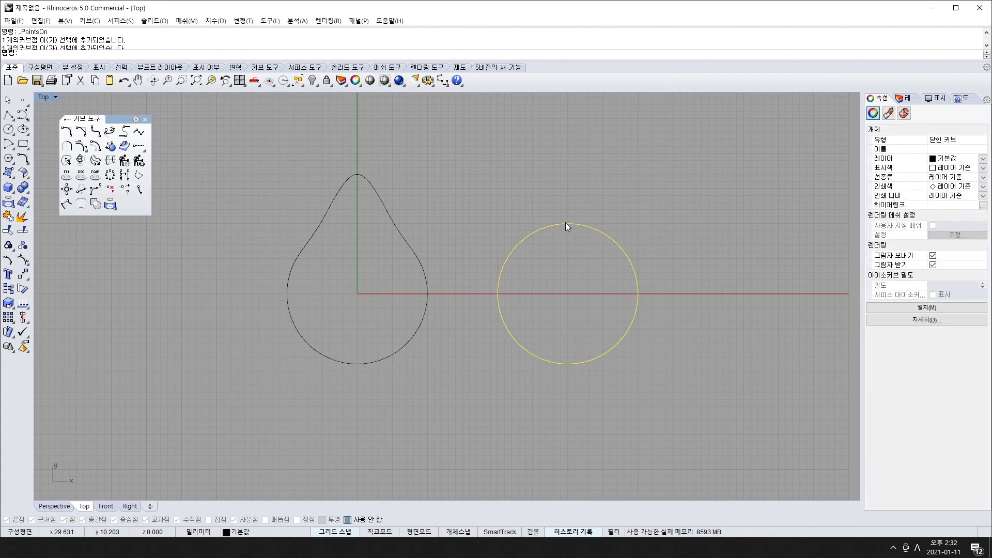
key("F10")
left_click_drag(553, 191, 575, 268)
left_click_drag(568, 224, 568, 153)
right_click_drag(550, 278, 565, 313)
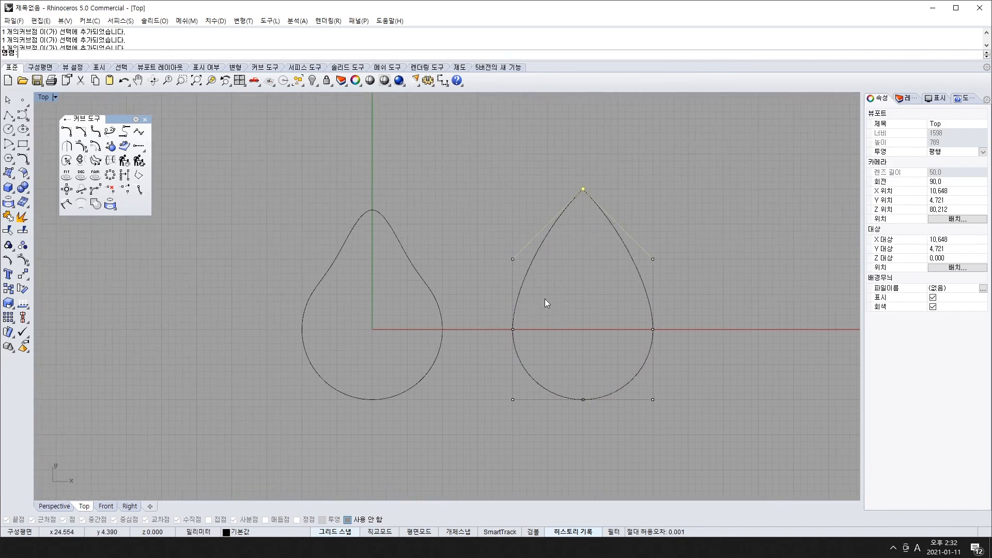
scroll(392, 327, "down", 8)
scroll(391, 327, "up", 8)
right_click_drag(493, 314, 483, 339)
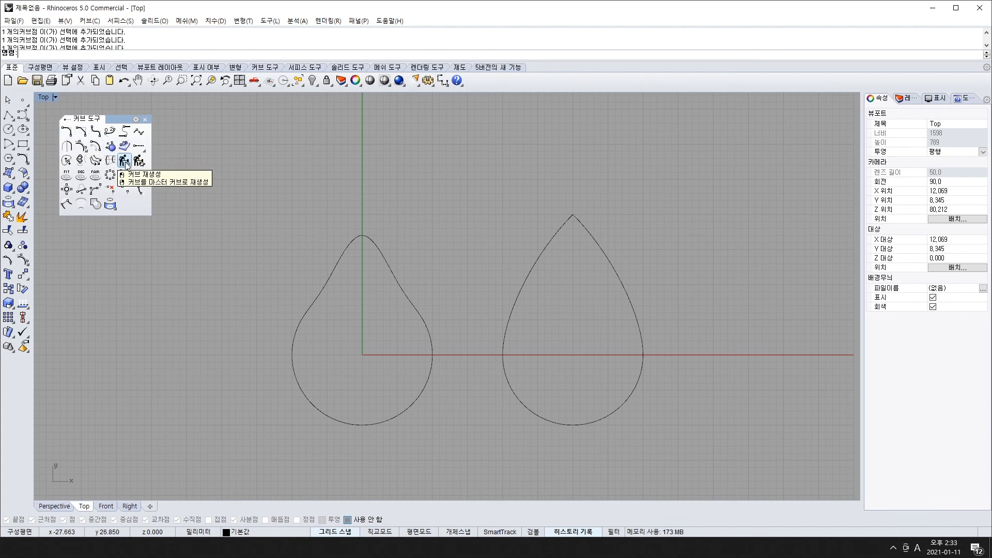
scroll(123, 162, "up", 1)
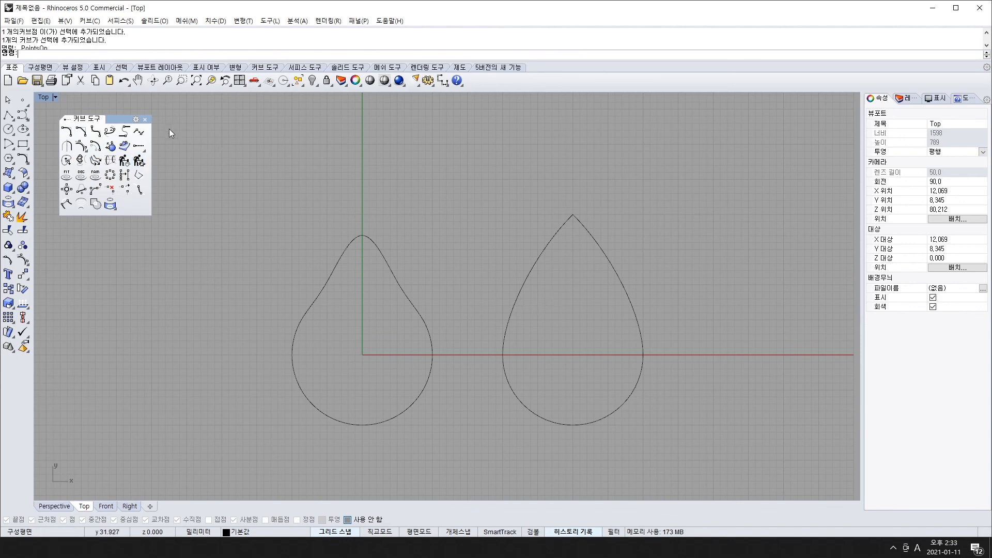
Close the floating curve tools palette and delete both deformed circles.
left_click(145, 120)
left_click_drag(256, 156, 647, 444)
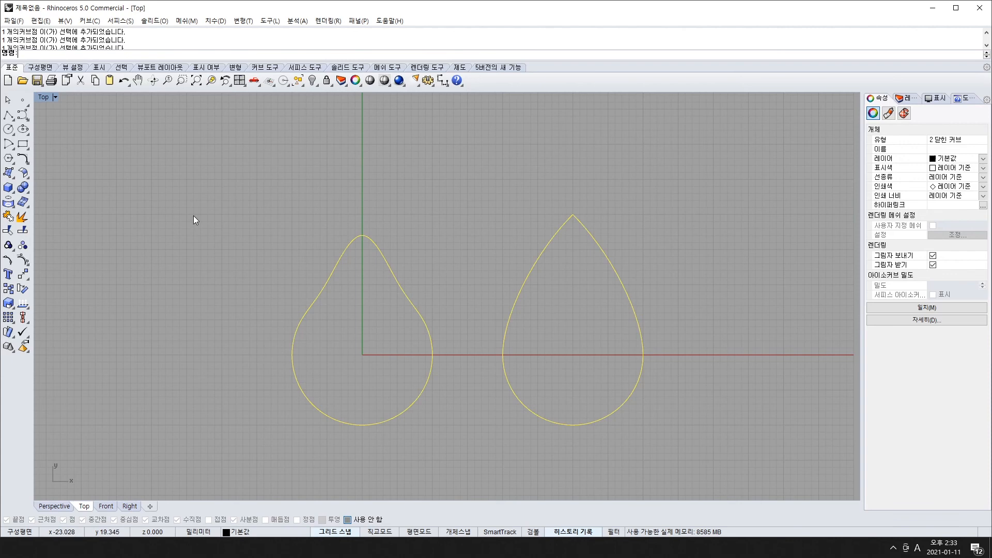
key("Delete")
left_click(24, 159)
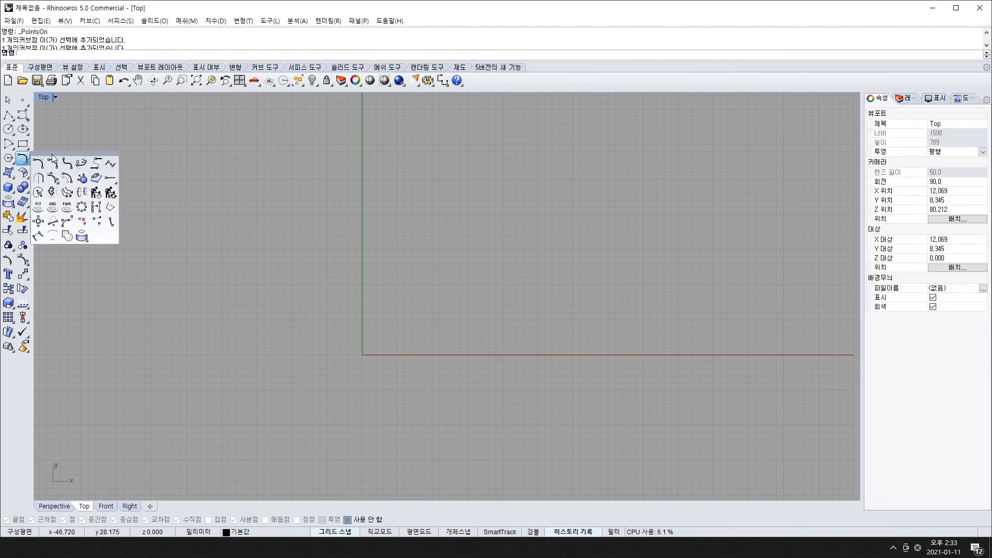
left_click_drag(51, 154, 79, 120)
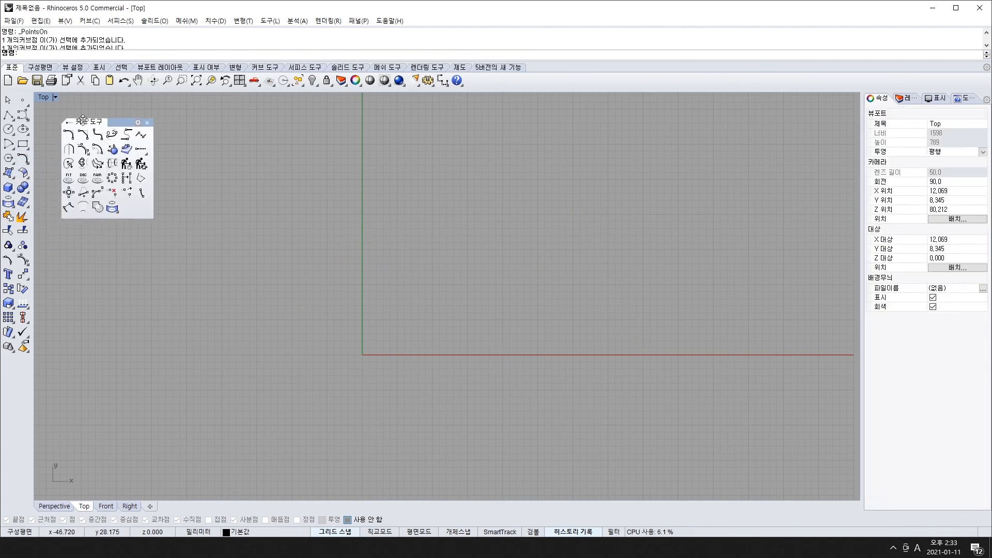
left_click(147, 123)
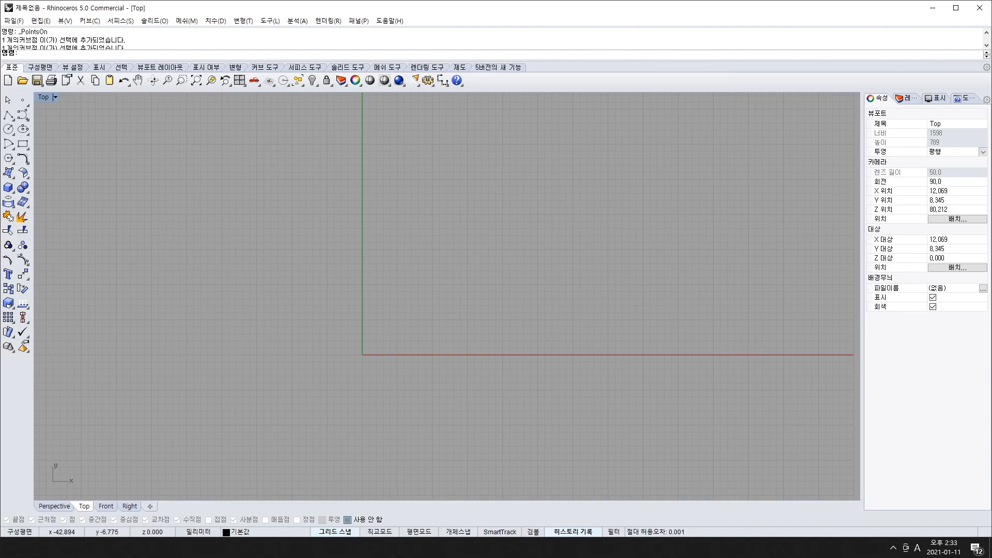
Switch to the PowerPoint presentation to view the slide on Fillet Curves, Offset Curve and Rebuild.
key("alt+Tab")
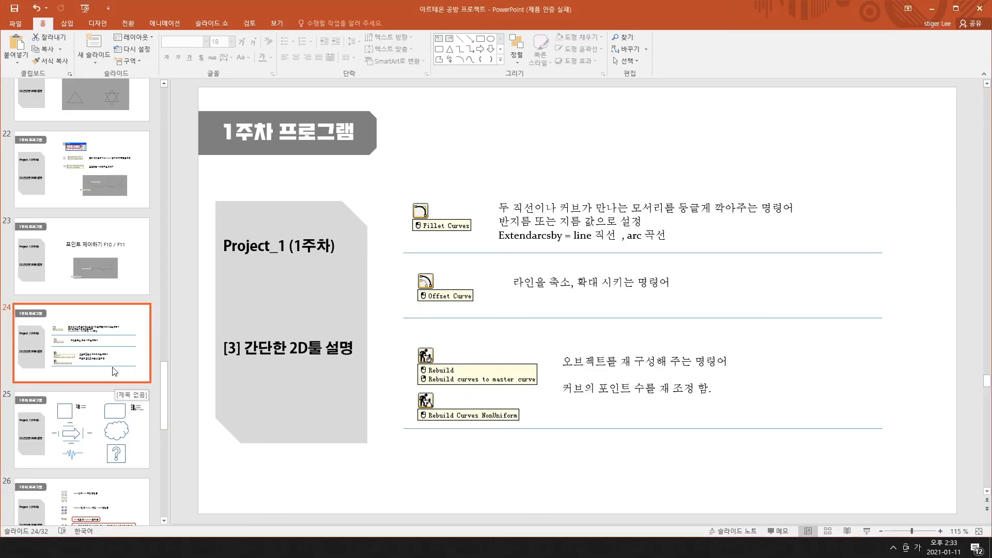